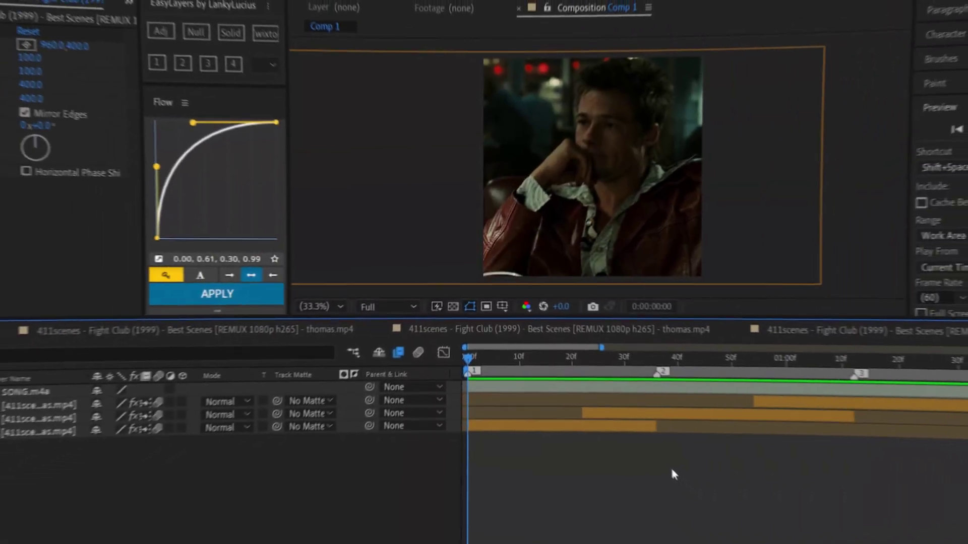
- Pre-compose each video clip, moving all attributes into the new composition and adjusting its duration to the layer's time span
key(space)
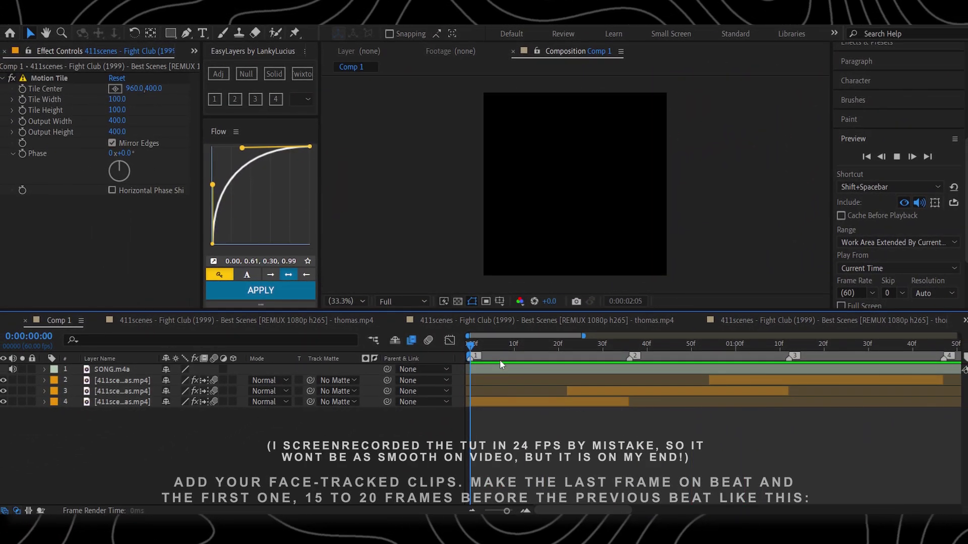
click(494, 401)
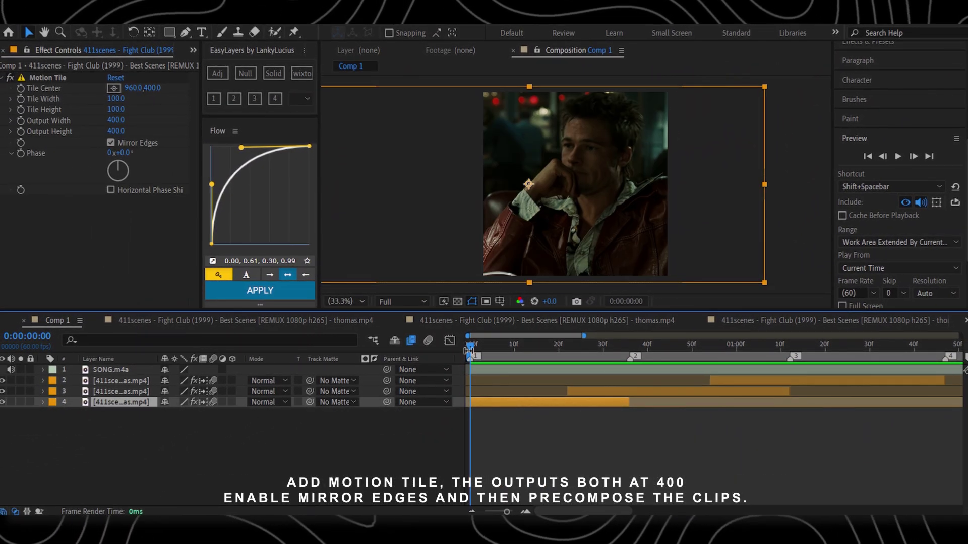
key(ctrl+shift+c)
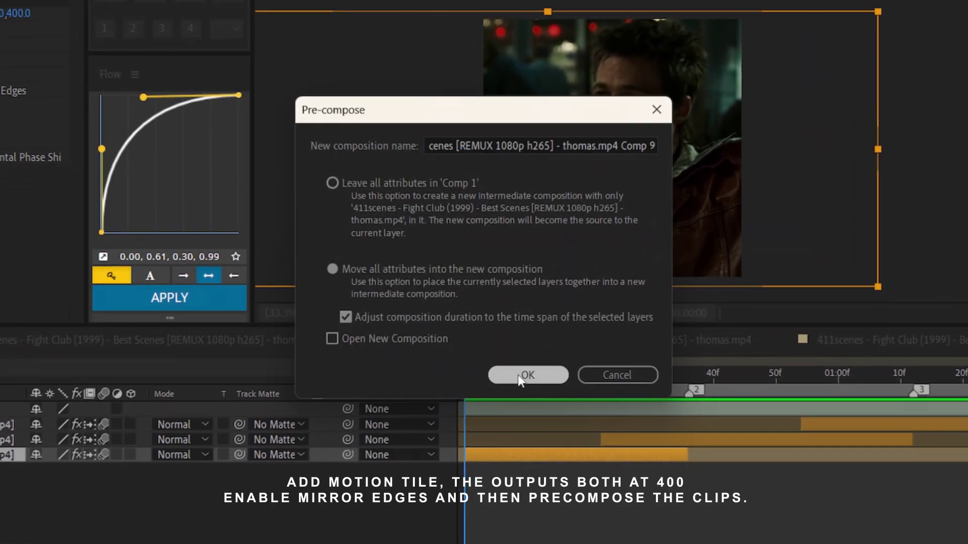
click(525, 376)
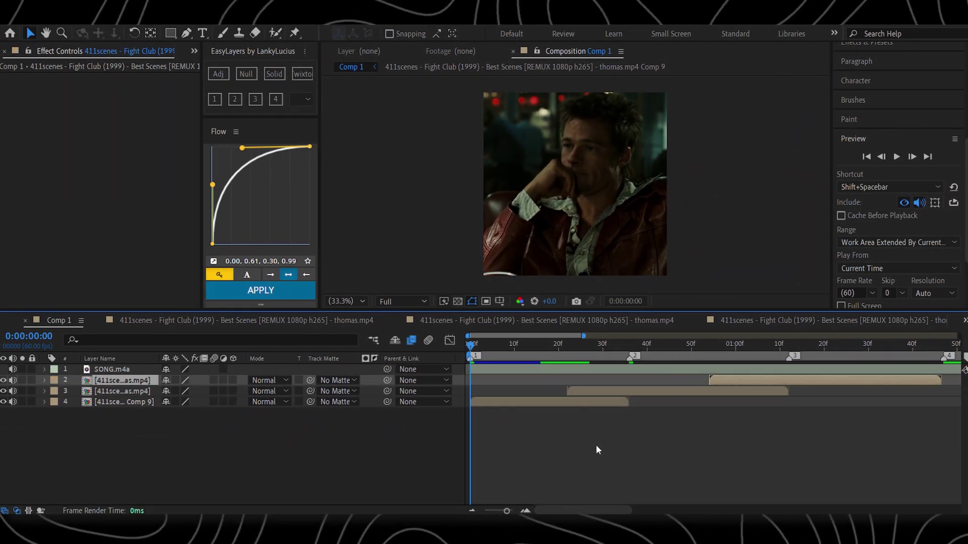
click(597, 443)
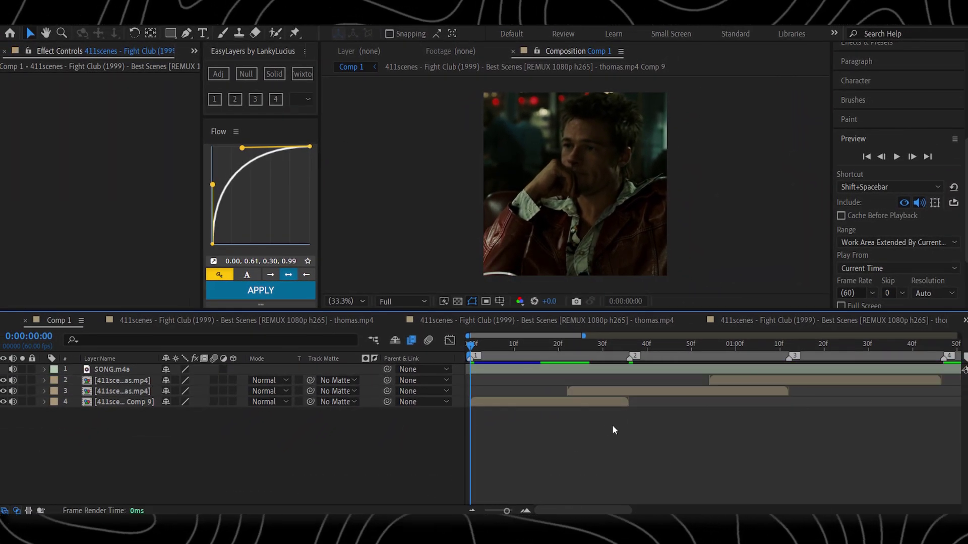
- Duplicate the first clip's pre-comp and place the duplicate above the second clip in the layer stack
click(575, 402)
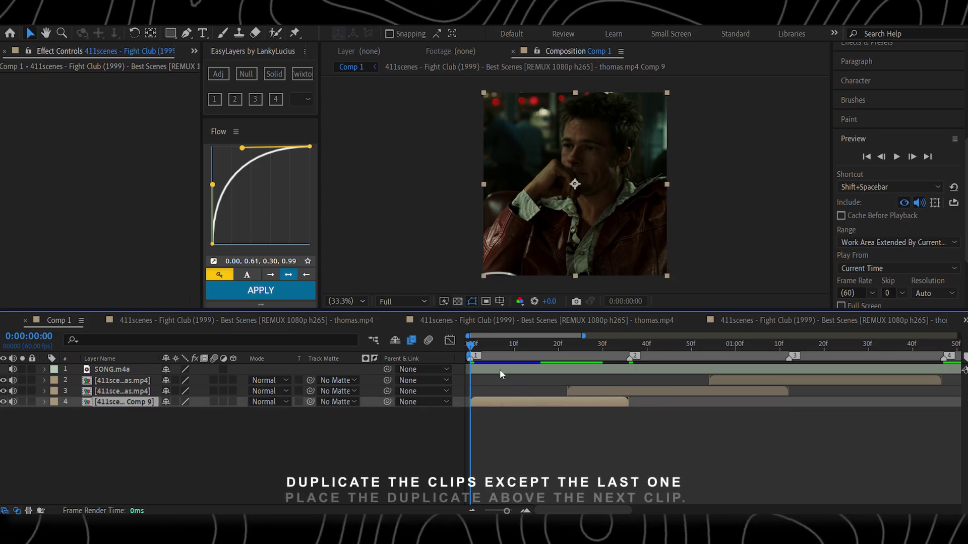
key(ctrl+d)
key(ctrl+bracketright)
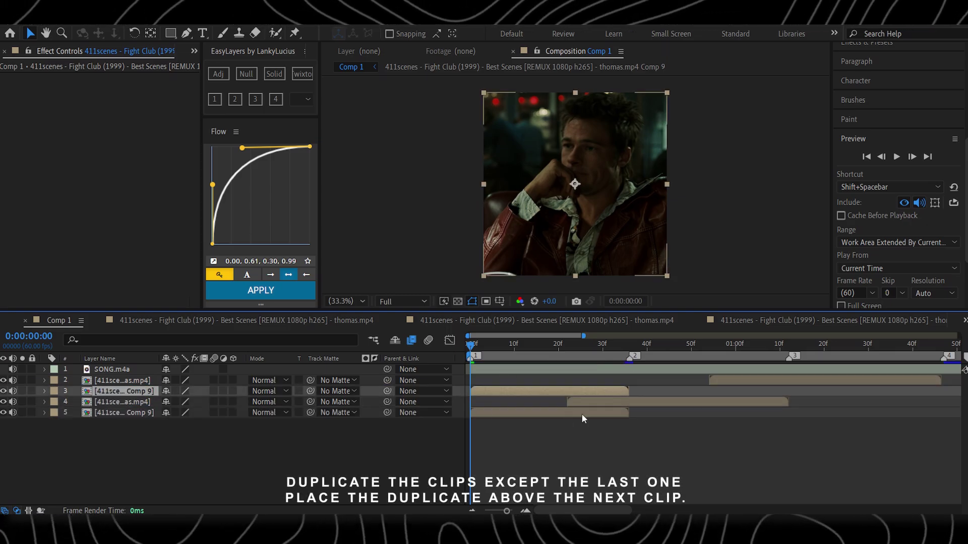
- Give both copies of the first clip a Blue label
click(592, 412)
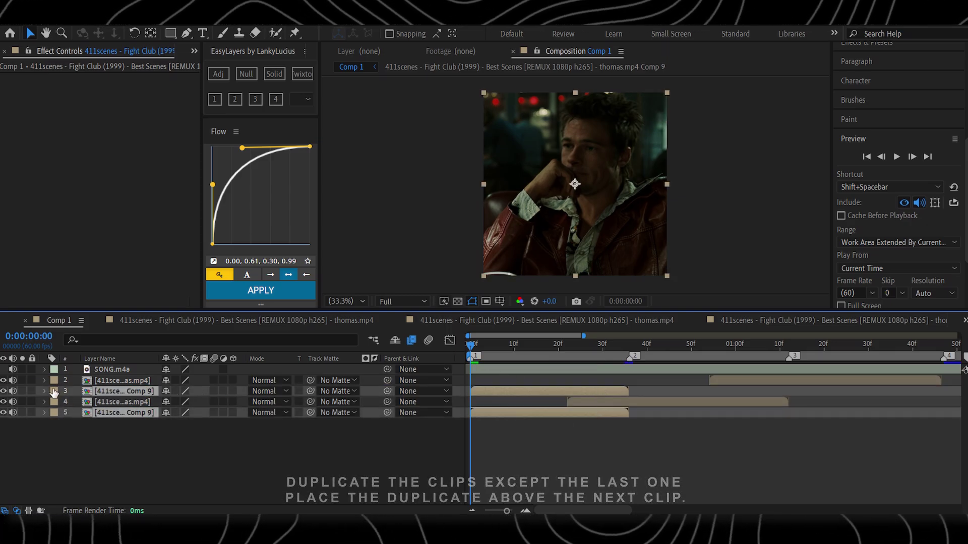
click(54, 413)
click(80, 264)
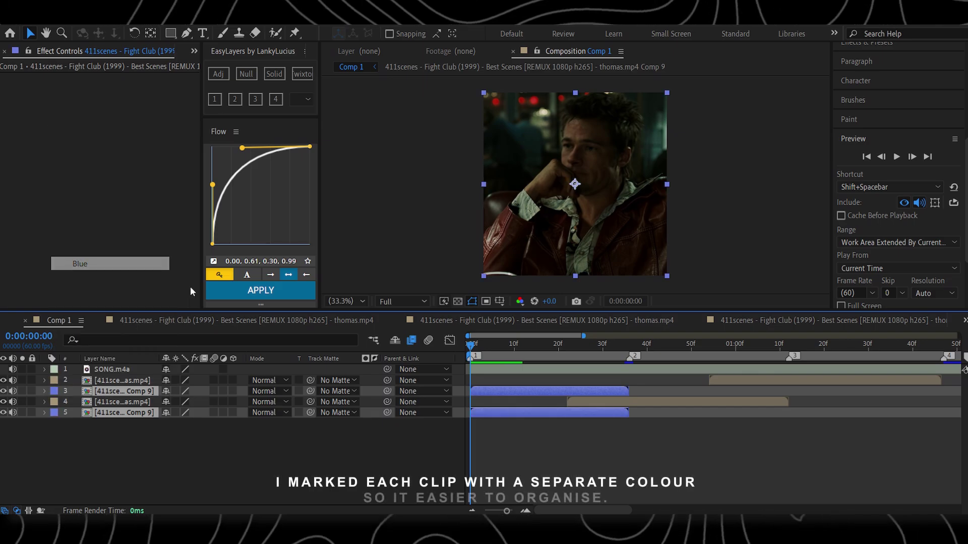
click(601, 459)
- Split the upper blue duplicate at frame 13 and delete the part before the split
drag(538, 347, 527, 348)
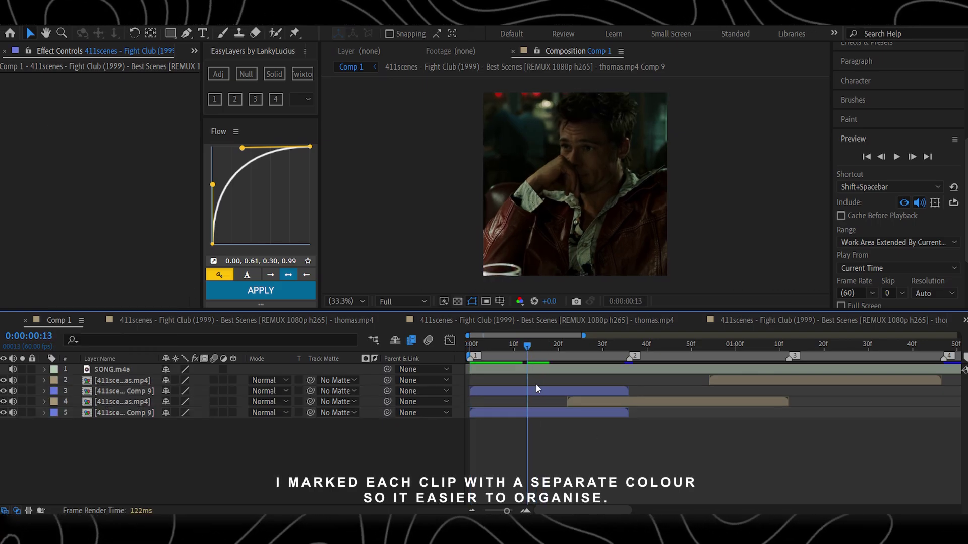
click(536, 391)
key(ctrl+shift+d)
click(518, 402)
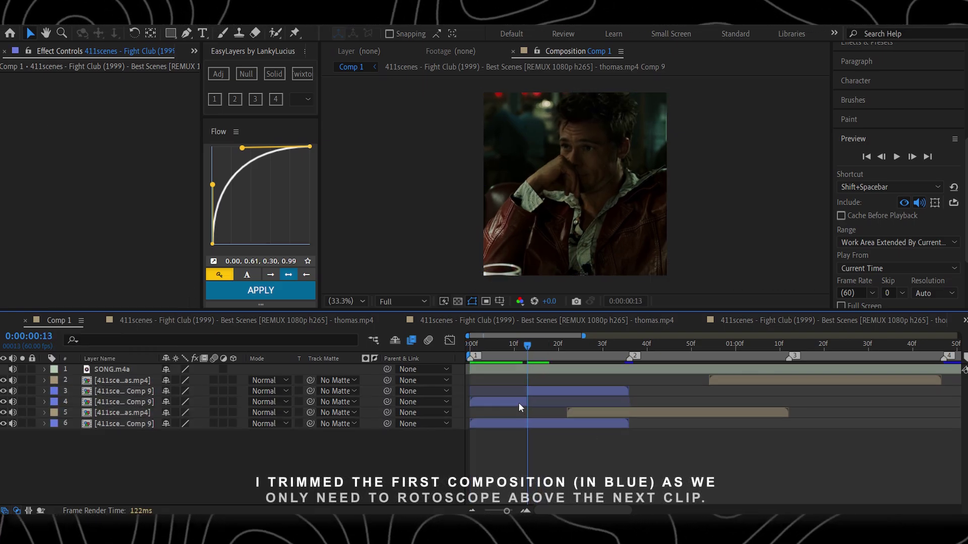
key(Delete)
- Move the playhead to frame 36 at marker 2 and give the second clip a Red label
drag(600, 355, 567, 371)
click(574, 392)
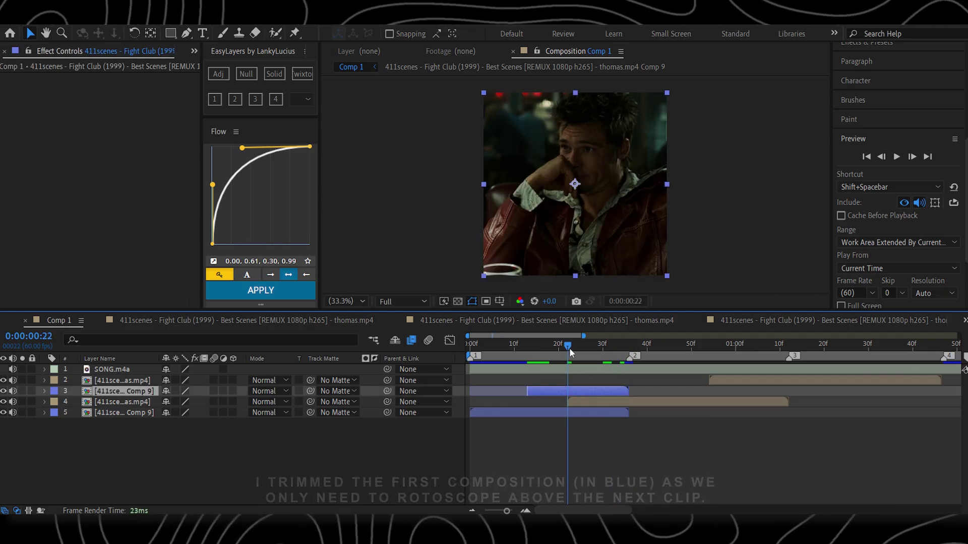
click(587, 352)
click(629, 356)
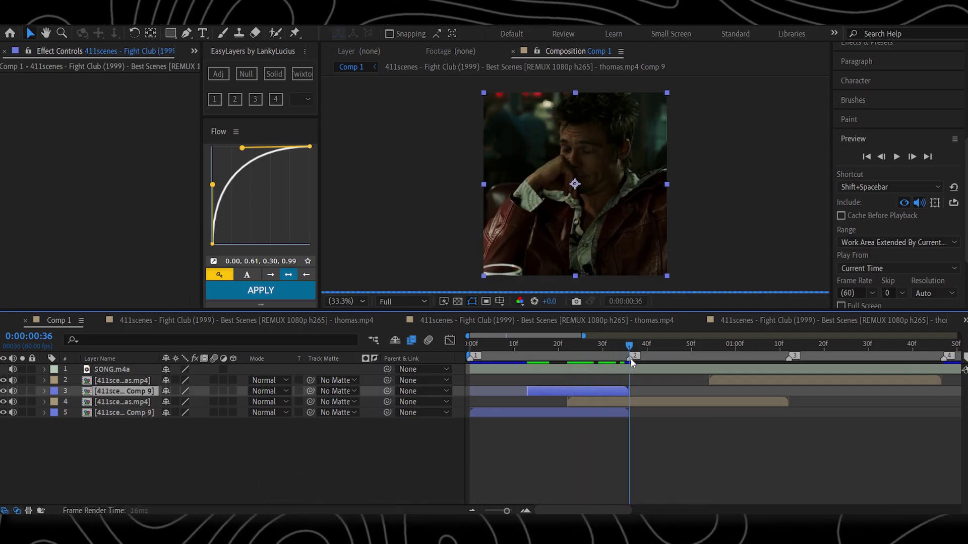
click(642, 404)
key(s)
click(52, 402)
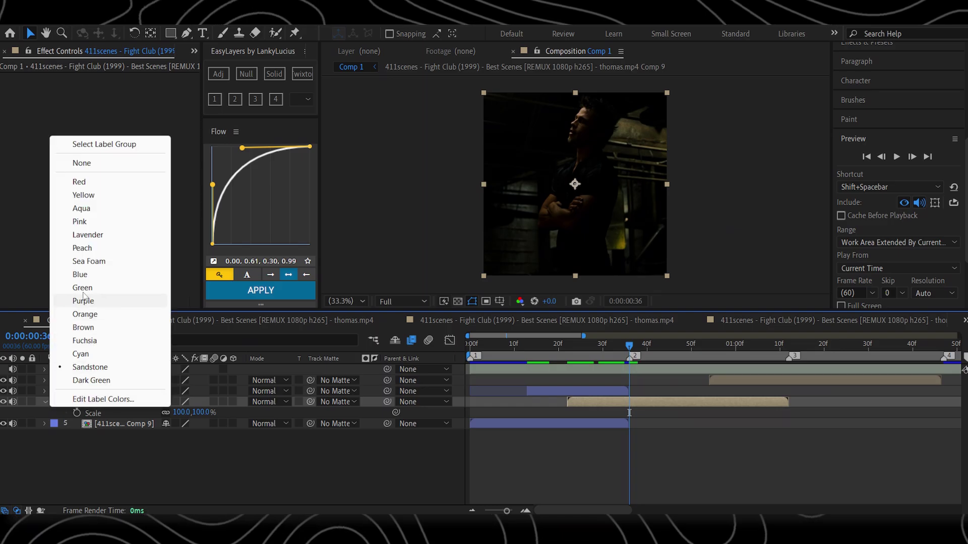
click(80, 181)
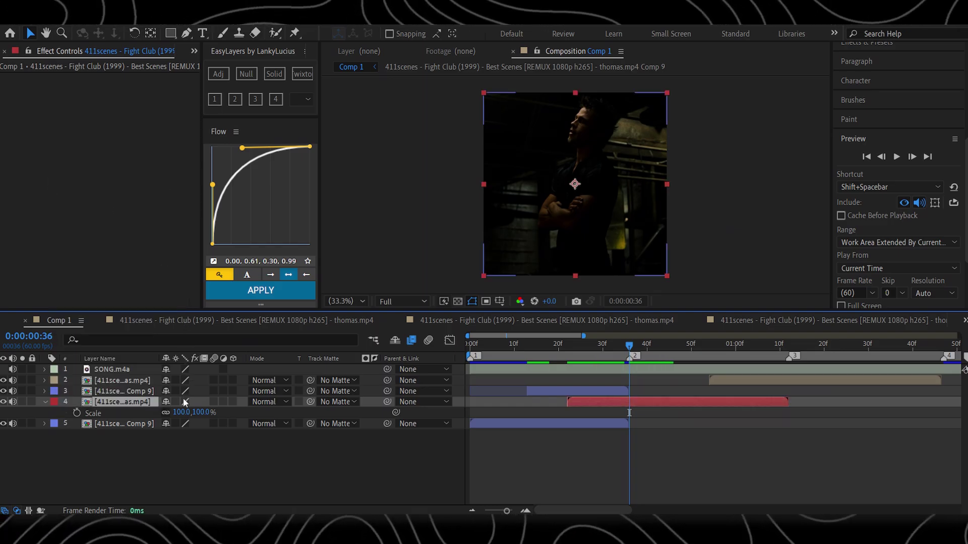
- Scale the red second clip to 43% and rotate it about 23°
click(183, 412)
text(43)
click(240, 431)
click(128, 404)
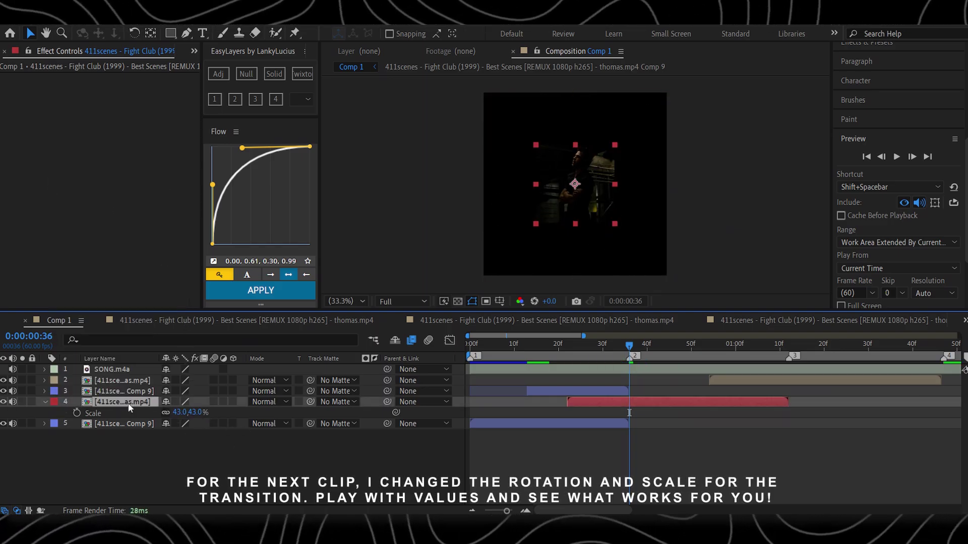
key(r)
drag(181, 413, 189, 413)
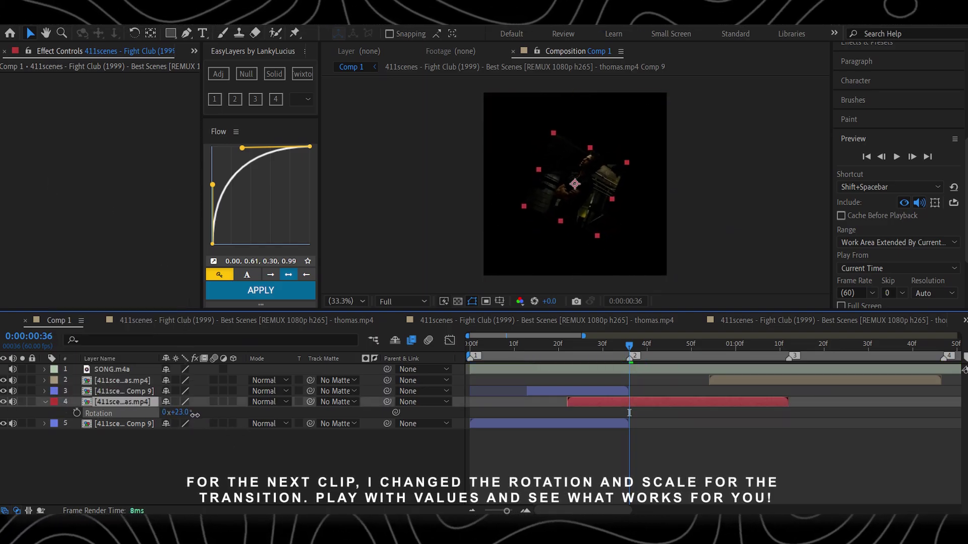
- Move the red clip to the upper-left corner of the frame and reduce its scale to 40%
drag(591, 173, 519, 116)
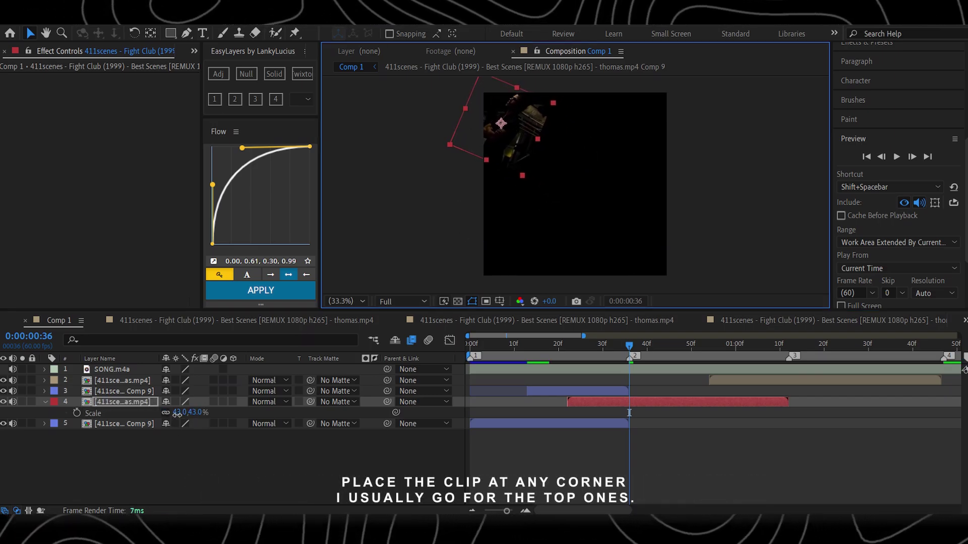
drag(177, 413, 175, 413)
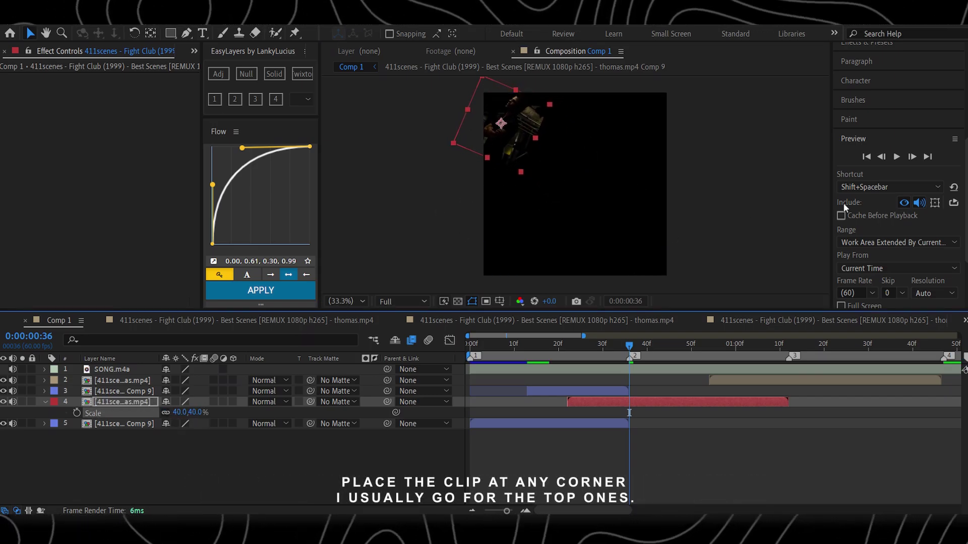
- Apply Motion Tile to the red clip with output width 830, output height 540 and mirrored edges
click(864, 141)
click(868, 201)
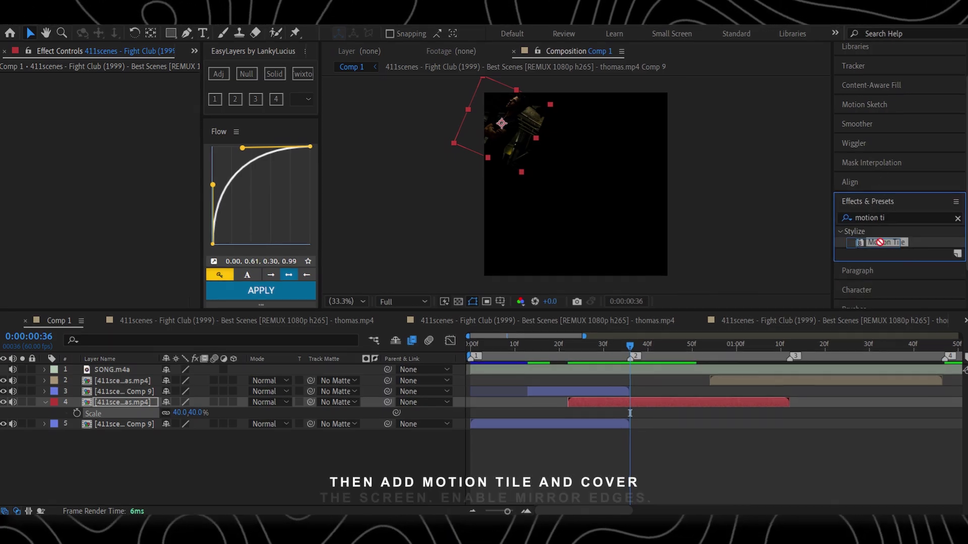
drag(883, 241, 648, 402)
drag(135, 123, 202, 141)
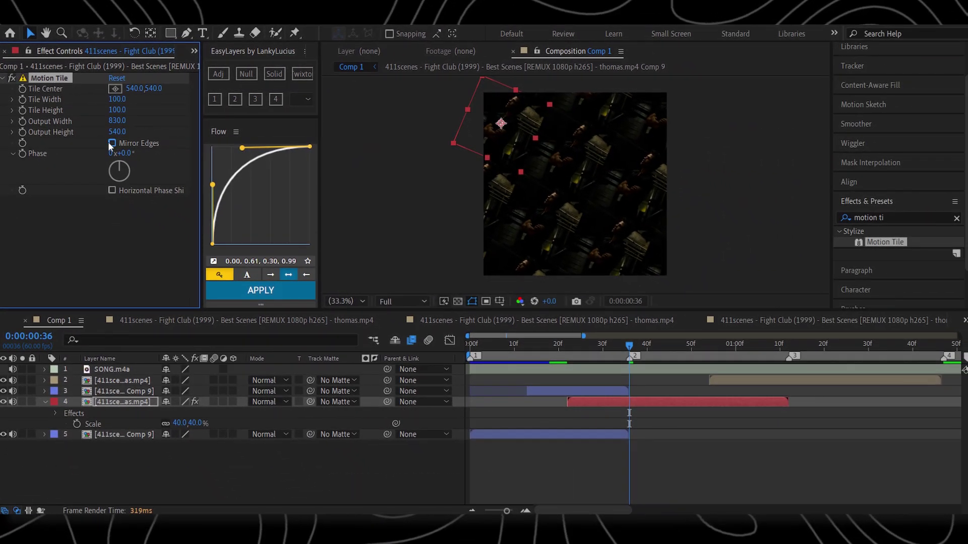
click(670, 413)
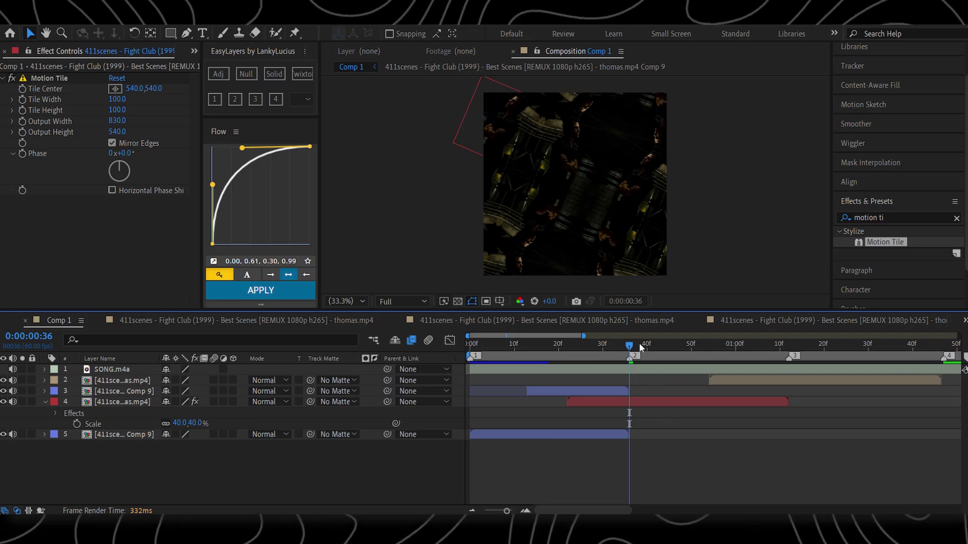
- At frame 55, scale the third clip to 45% and rotate it about -28°
drag(639, 343, 712, 345)
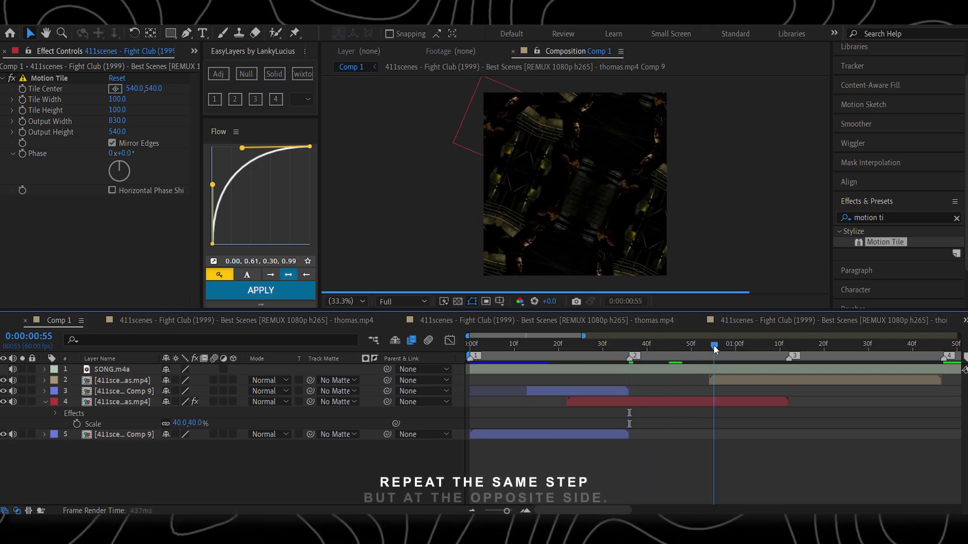
click(724, 378)
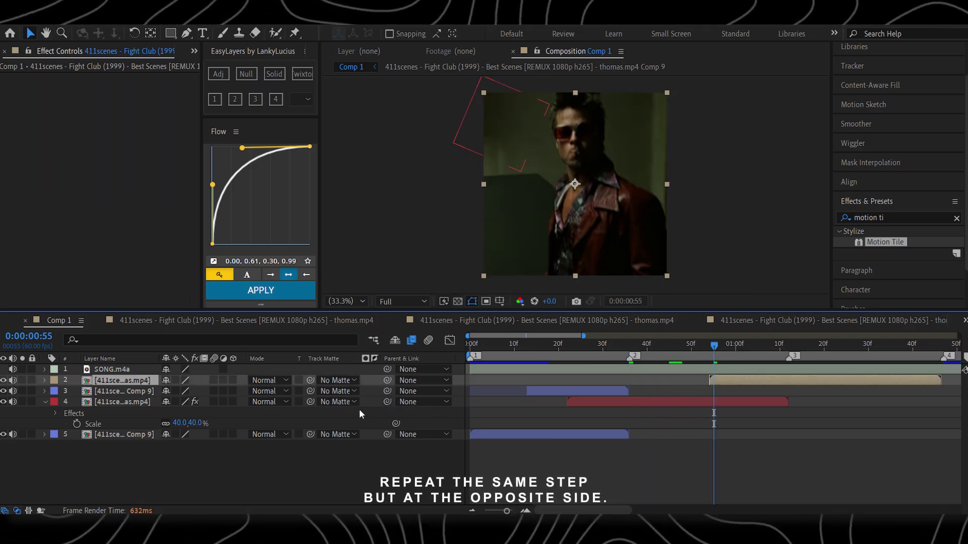
key(s)
drag(192, 391, 167, 405)
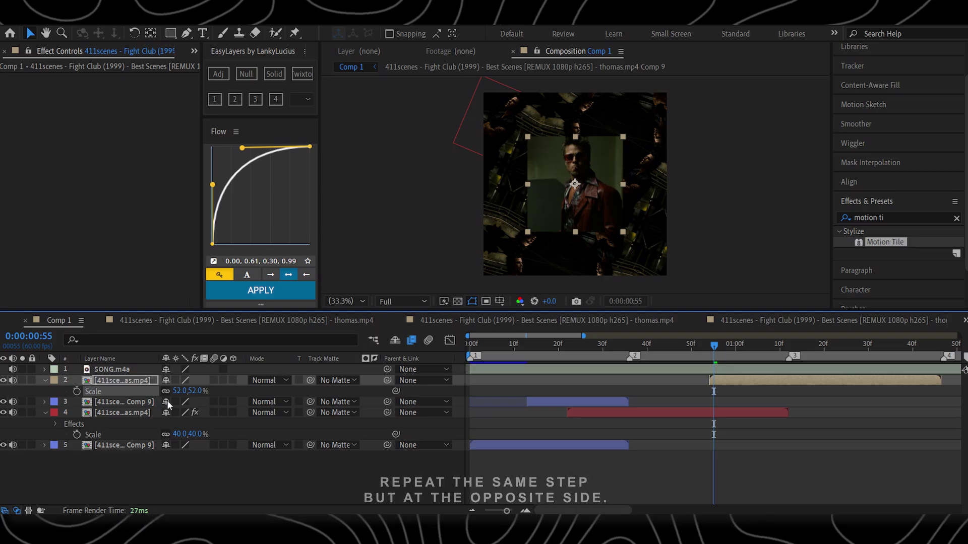
text(45)
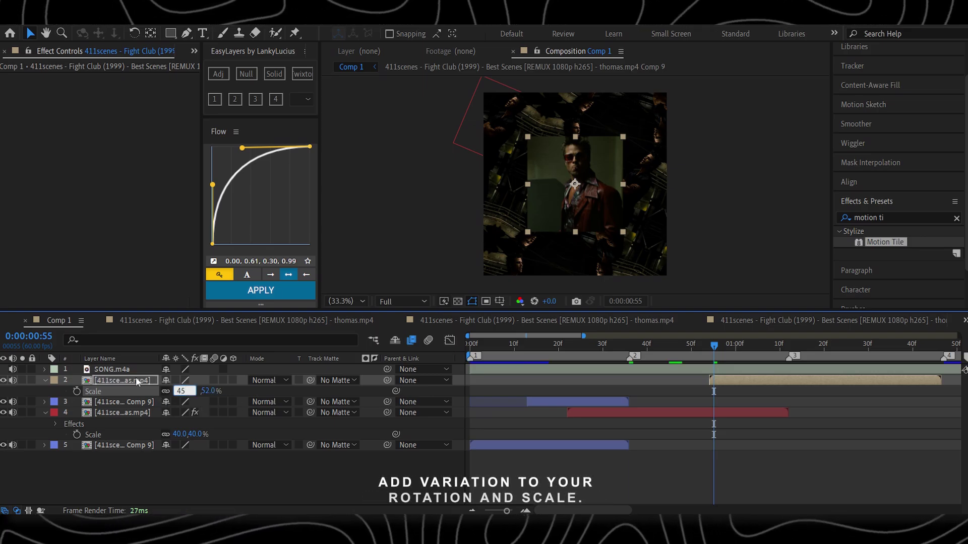
key(Return)
drag(183, 392, 164, 387)
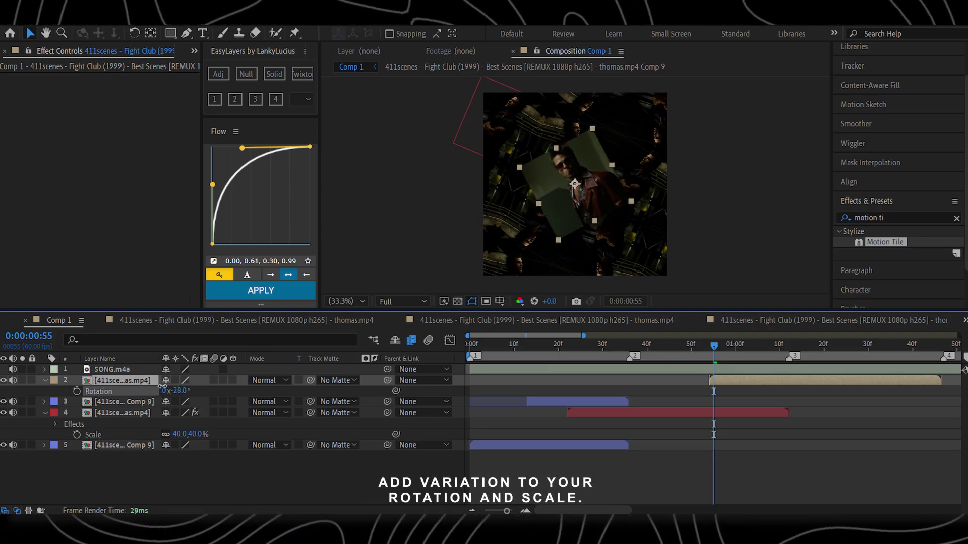
- Move the third clip to the frame's upper-right corner and apply Motion Tile with output width 640, output height 630 and mirrored edges
drag(598, 191, 666, 139)
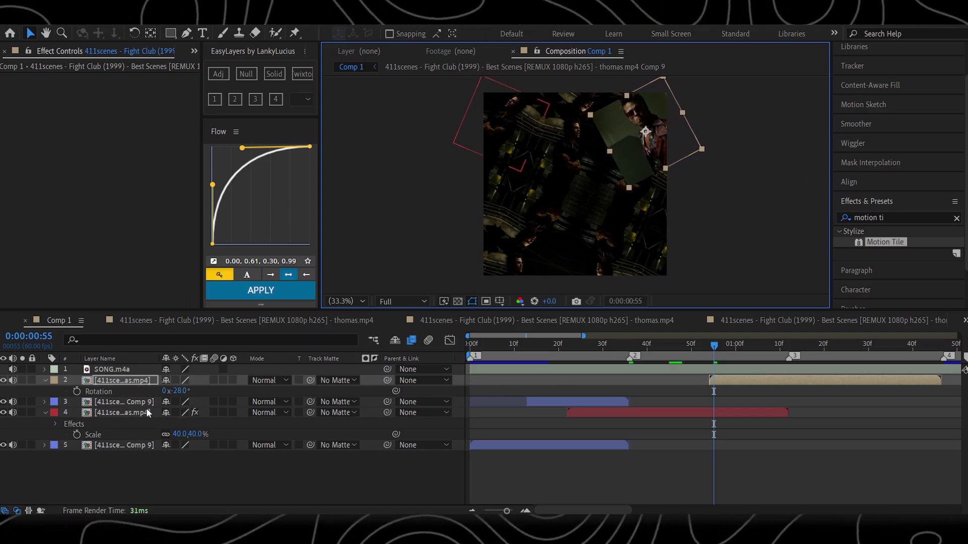
drag(883, 245, 719, 382)
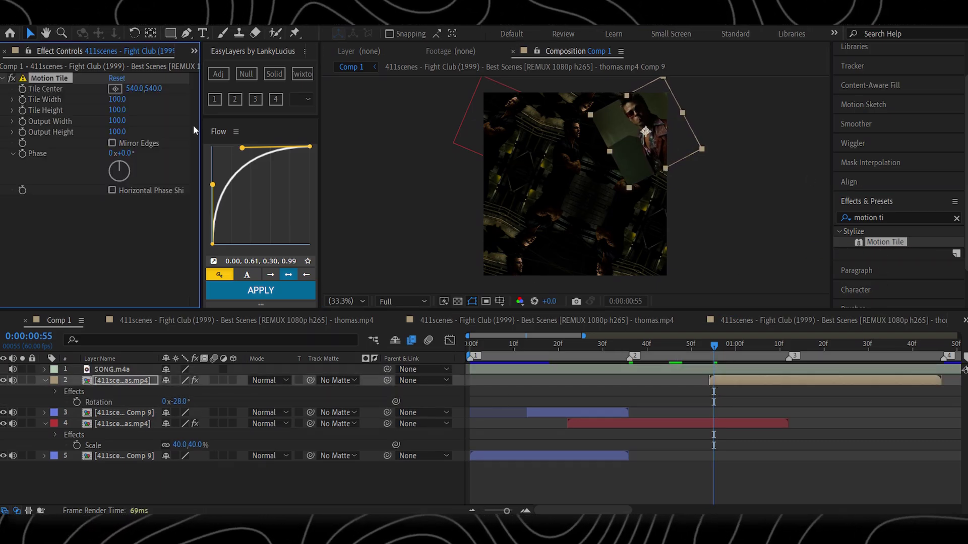
drag(114, 122, 147, 132)
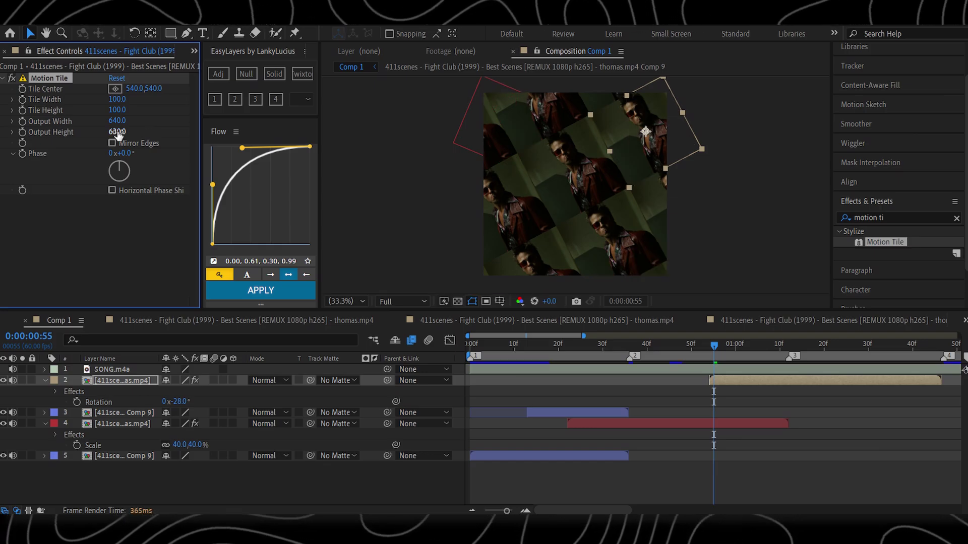
- Preview Comp 1 from its start to check the clip sequence
key(Home)
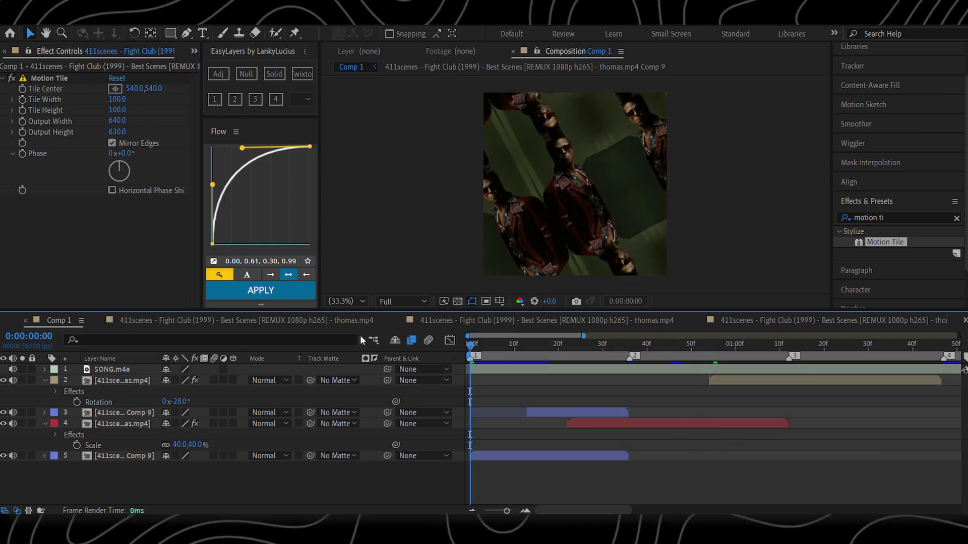
key(space)
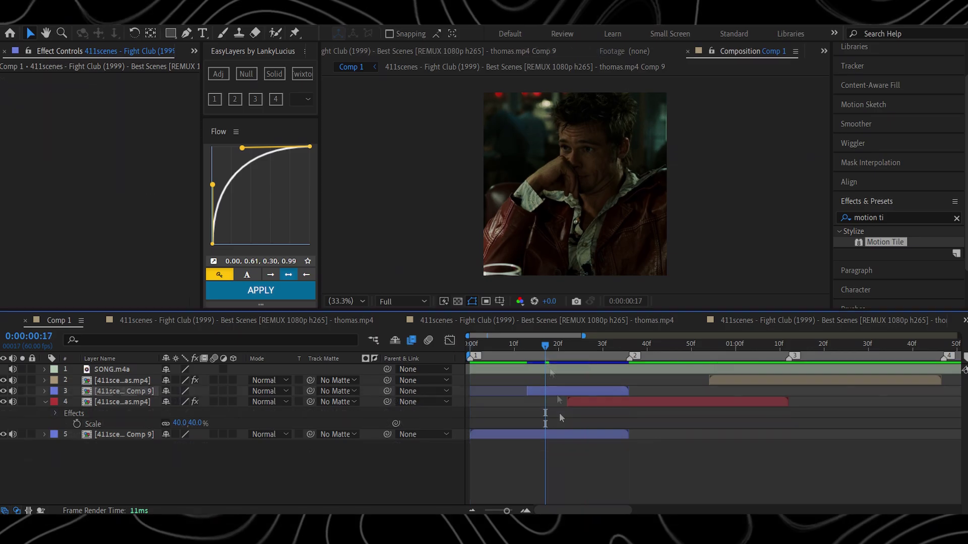
key(Home)
key(space)
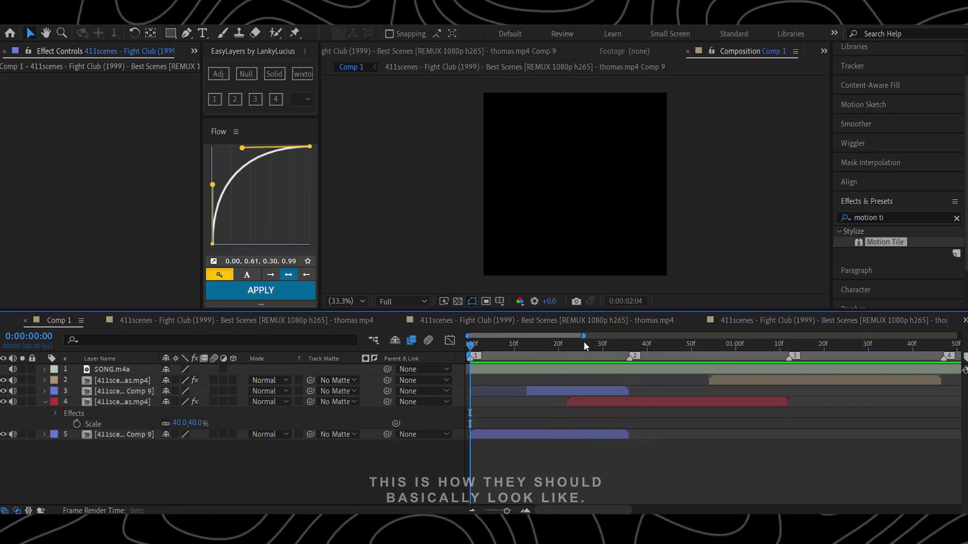
- Open the first clip's Comp 9 pre-comp and set its composition frame rate to 60 frames per second
click(554, 345)
double_click(559, 390)
right_click(590, 265)
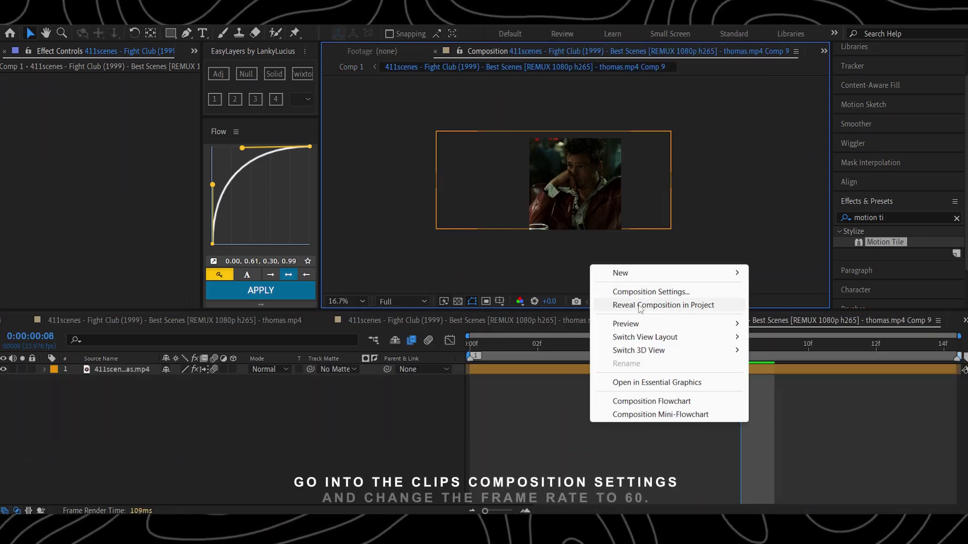
click(650, 290)
double_click(307, 238)
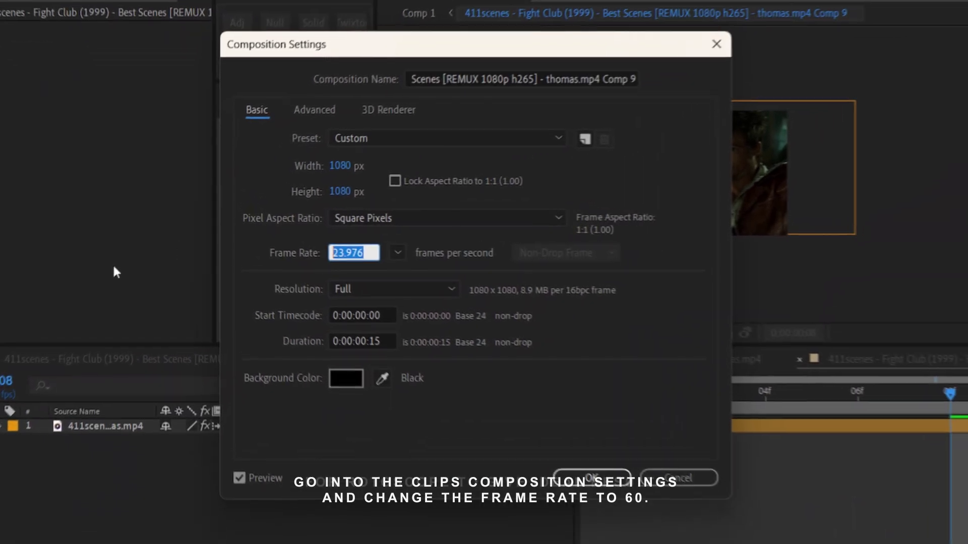
text(60)
key(Return)
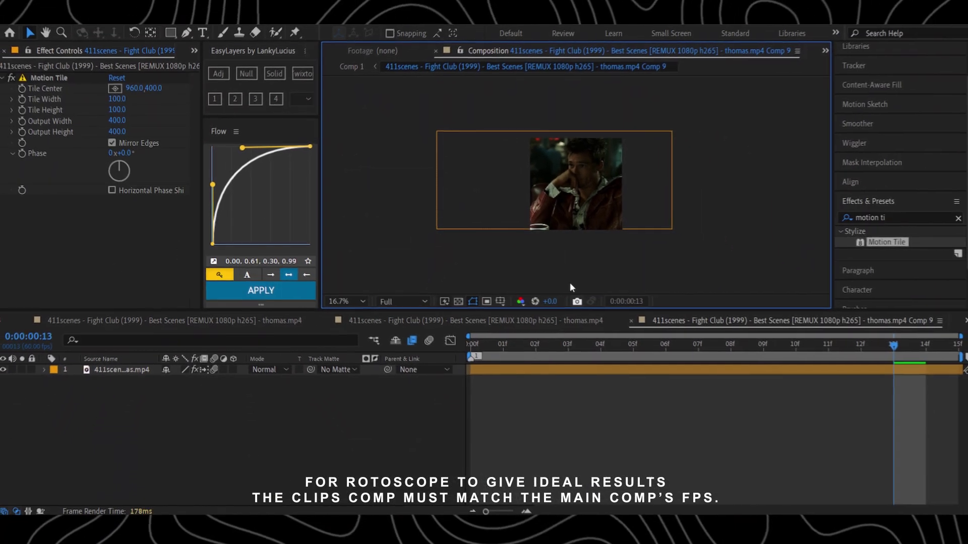
- Set the Comp 9 pre-comp's duration to 0:00:00:40 and return to Comp 1
right_click(570, 258)
click(605, 279)
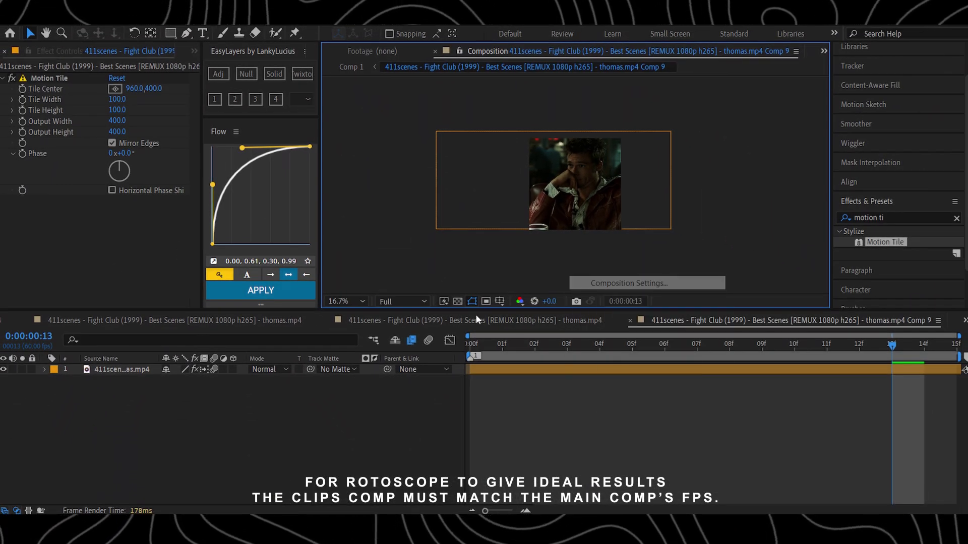
drag(326, 307, 314, 306)
text(40)
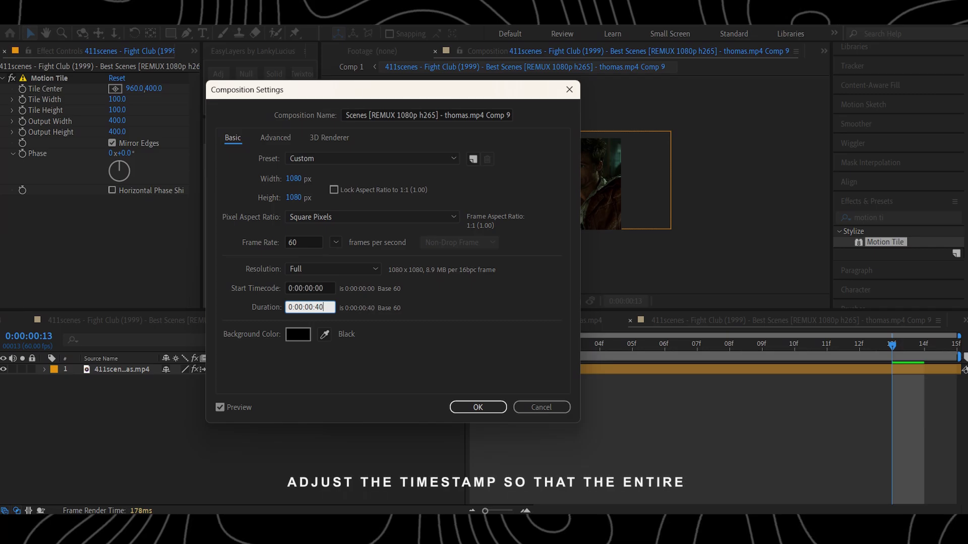
key(Return)
click(350, 67)
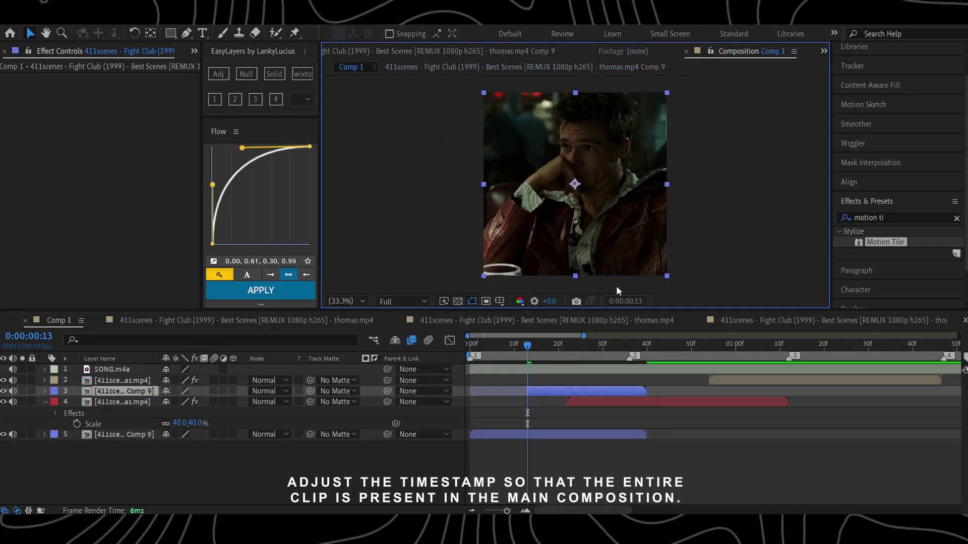
- Trim the ends of both Comp 9 layers to marker 2 at frame 36
click(631, 346)
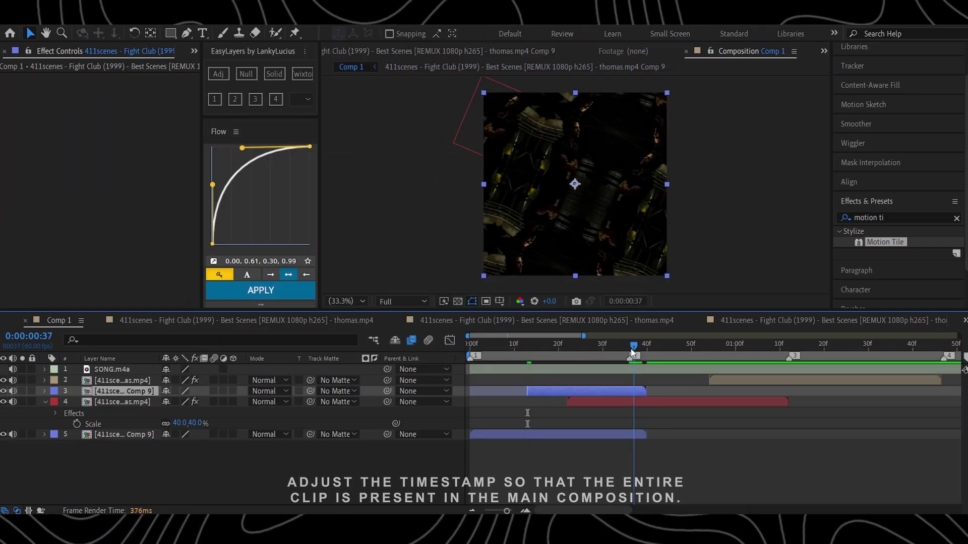
drag(631, 349, 629, 353)
ctrl+click(634, 438)
key(alt+])
click(638, 424)
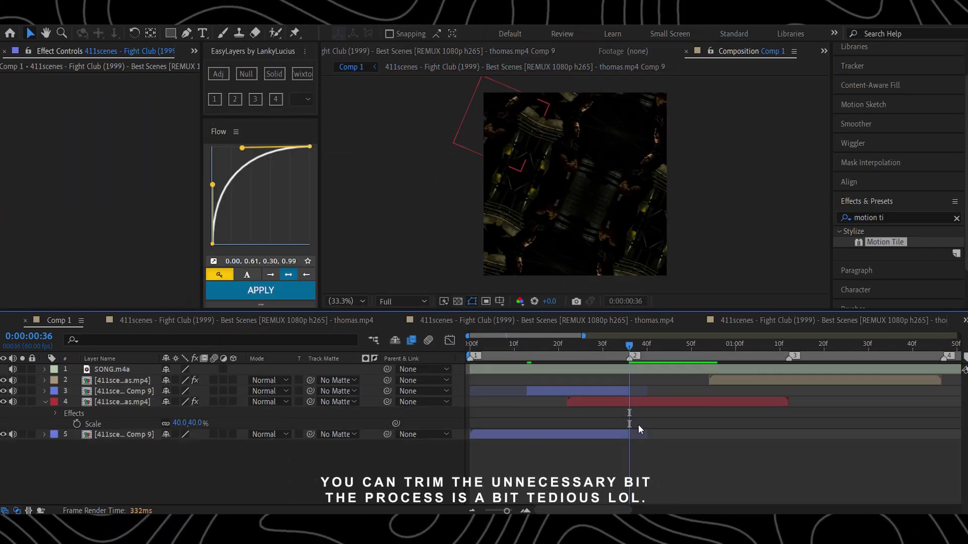
- Open the red clip's pre-comp and set its composition frame rate to 60 frames per second
click(651, 402)
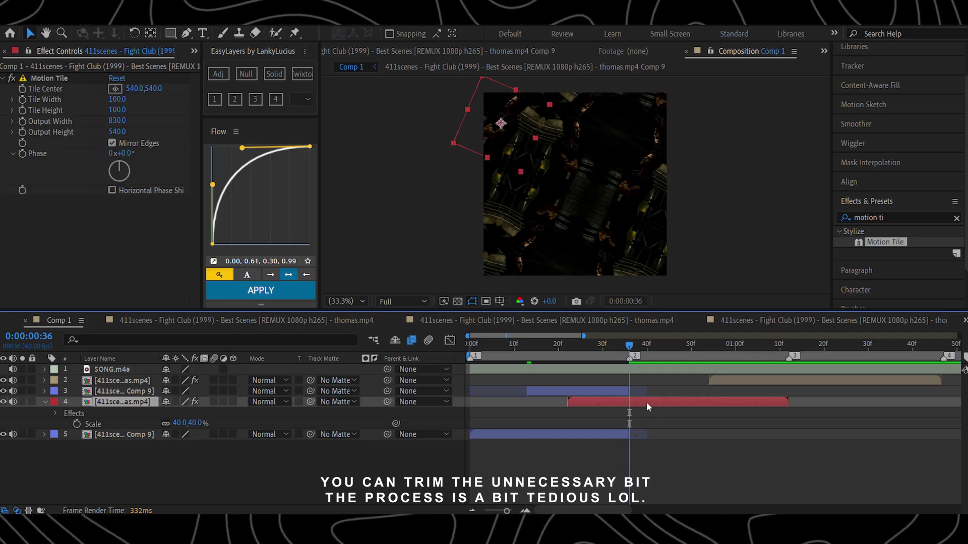
double_click(646, 402)
right_click(673, 297)
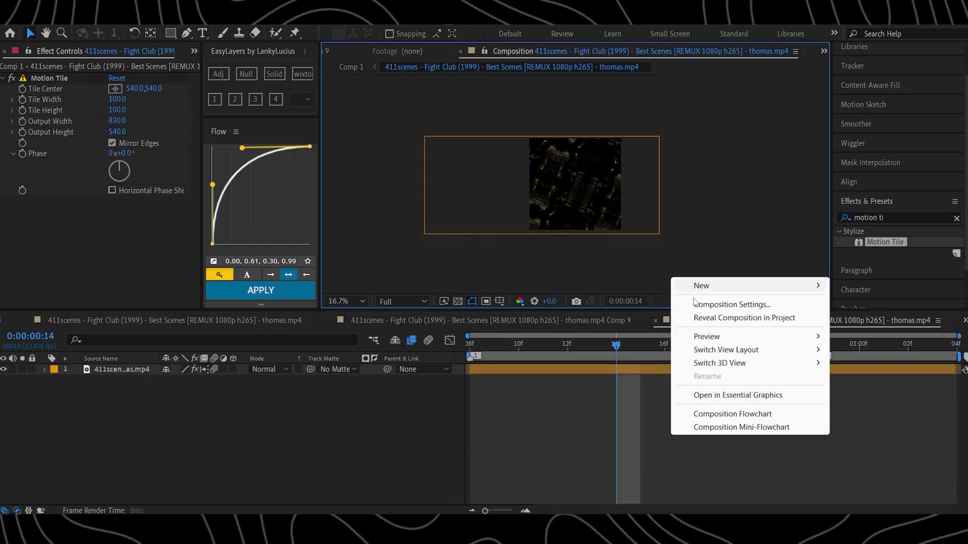
click(731, 305)
key(Return)
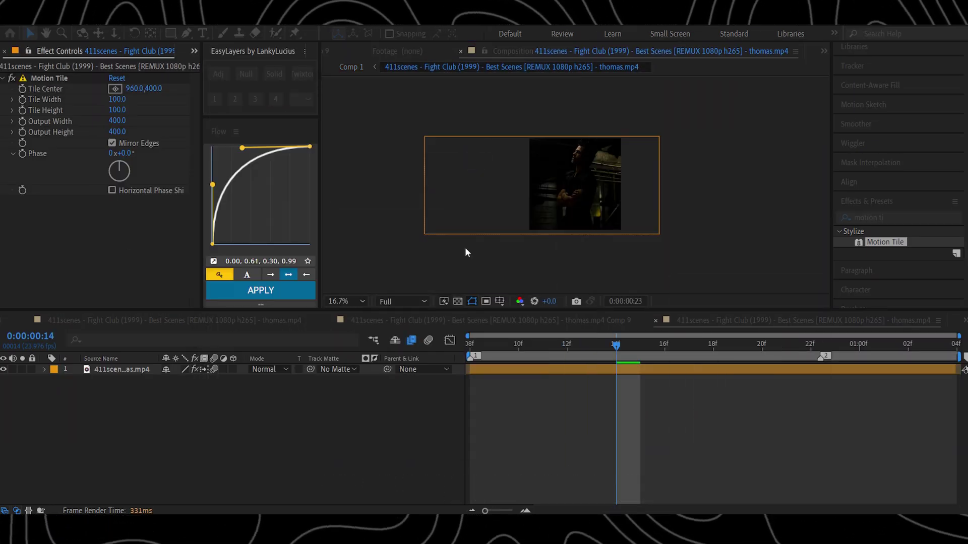
- Try a duration of 45 frames for the red clip's pre-comp and return to Comp 1
key(ctrl+k)
double_click(319, 306)
text(45)
key(Return)
click(351, 67)
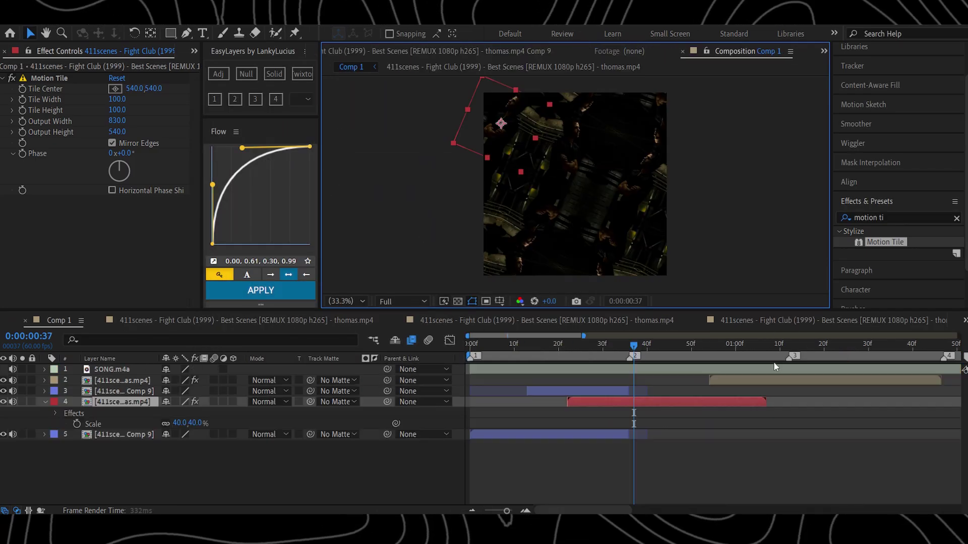
- Reopen the red clip's pre-comp, extend its duration so the clip covers up to marker 3, and return to Comp 1
double_click(747, 402)
right_click(660, 287)
click(675, 299)
double_click(319, 305)
text(50)
key(Return)
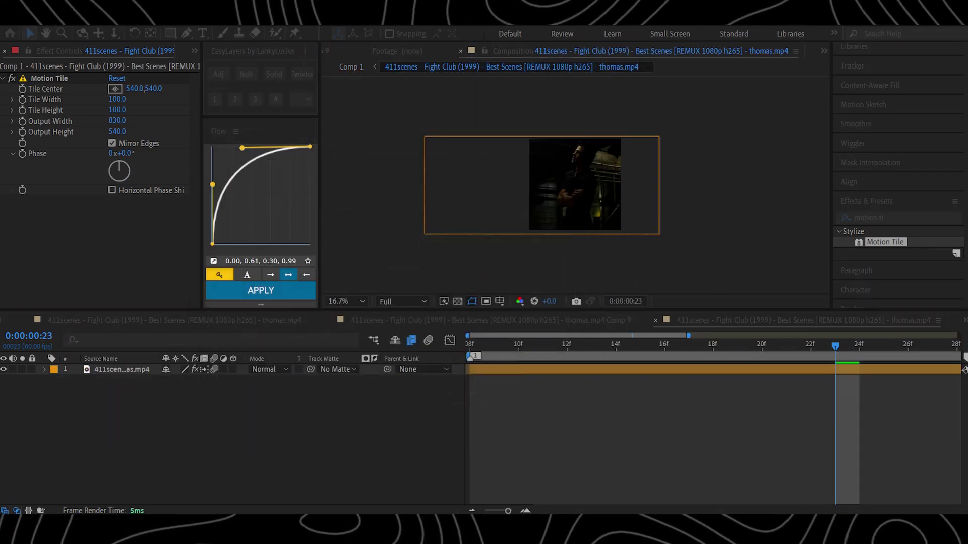
click(351, 66)
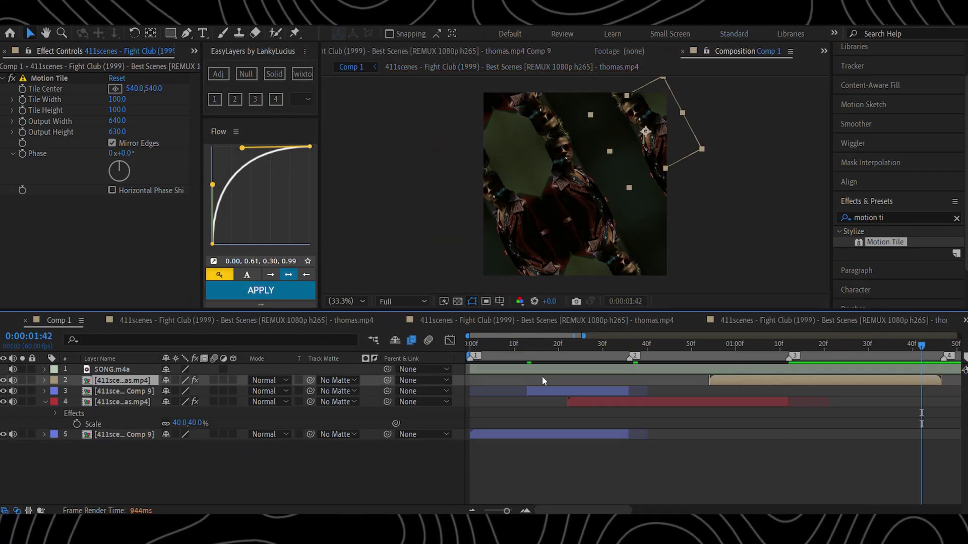
- Select the red clip in Comp 1 and set the current time to frame 36
click(527, 350)
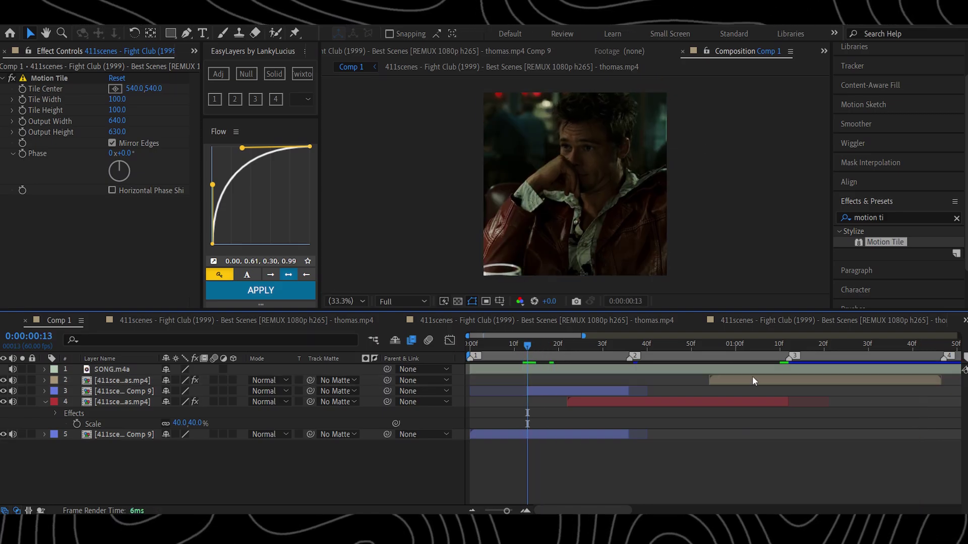
click(599, 401)
click(629, 347)
key(ctrl+d)
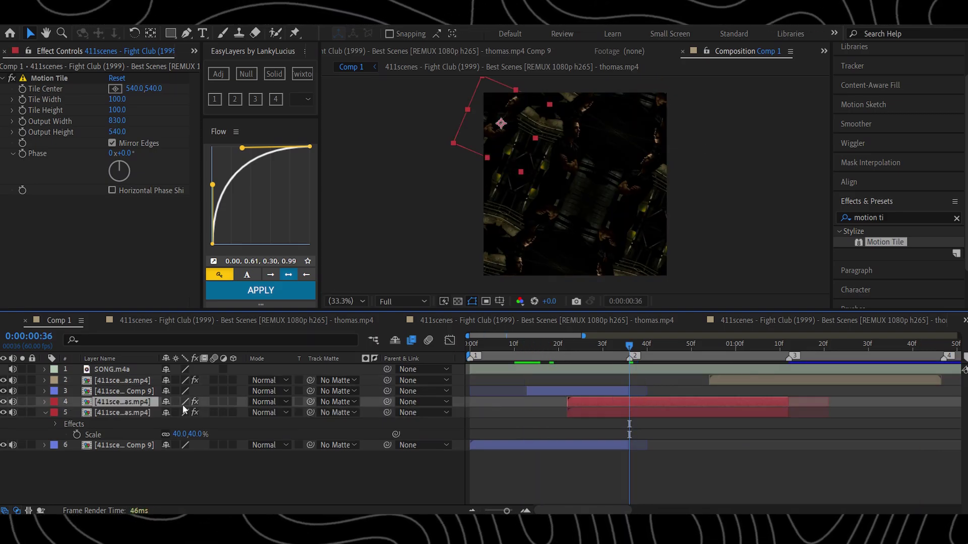
drag(126, 402, 121, 378)
key(ctrl+z)
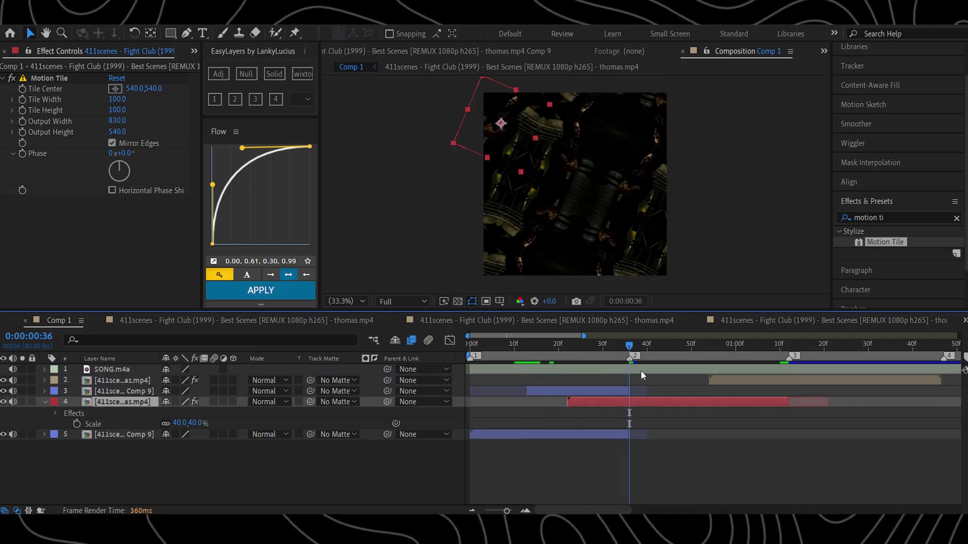
- Duplicate the red clip, place the copy directly below the song layer, and trim its start to frame 36
key(ctrl+d)
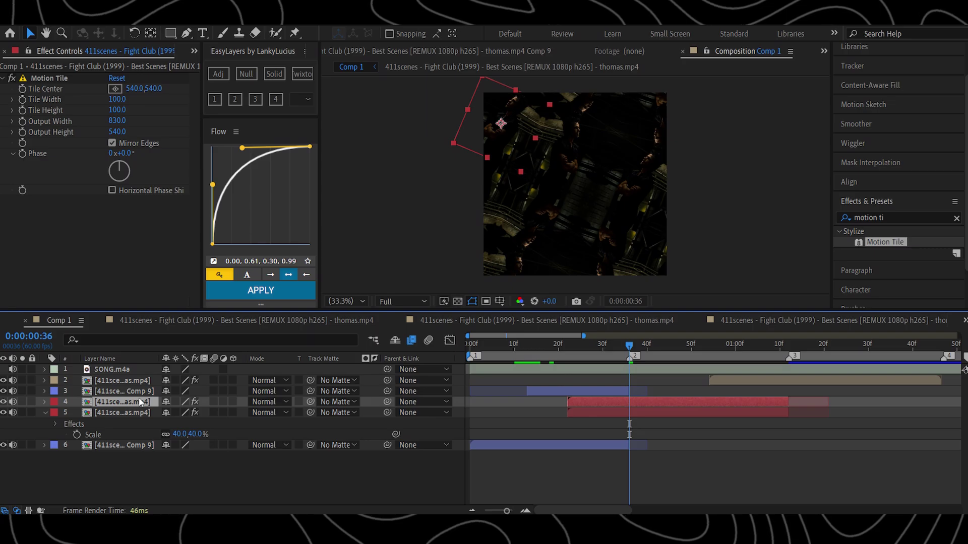
drag(140, 399, 142, 376)
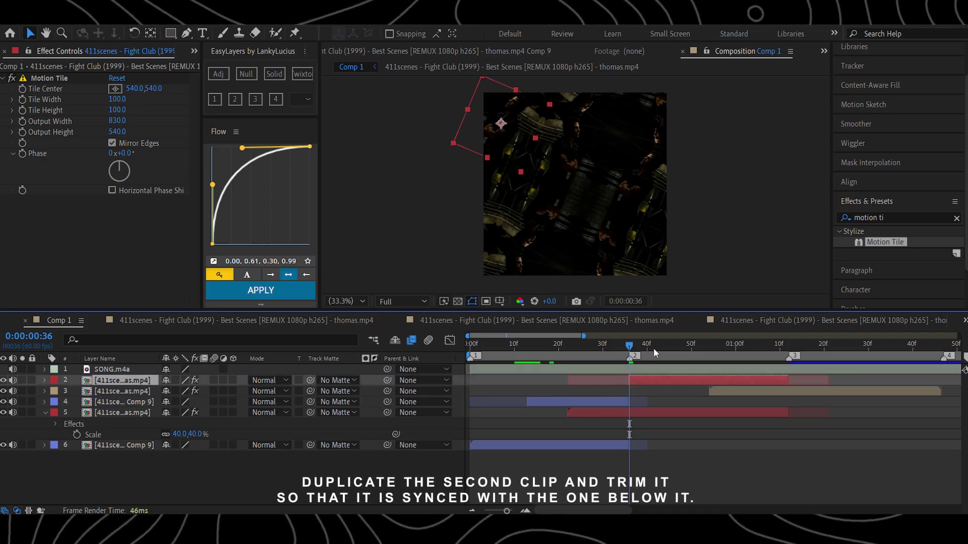
click(686, 352)
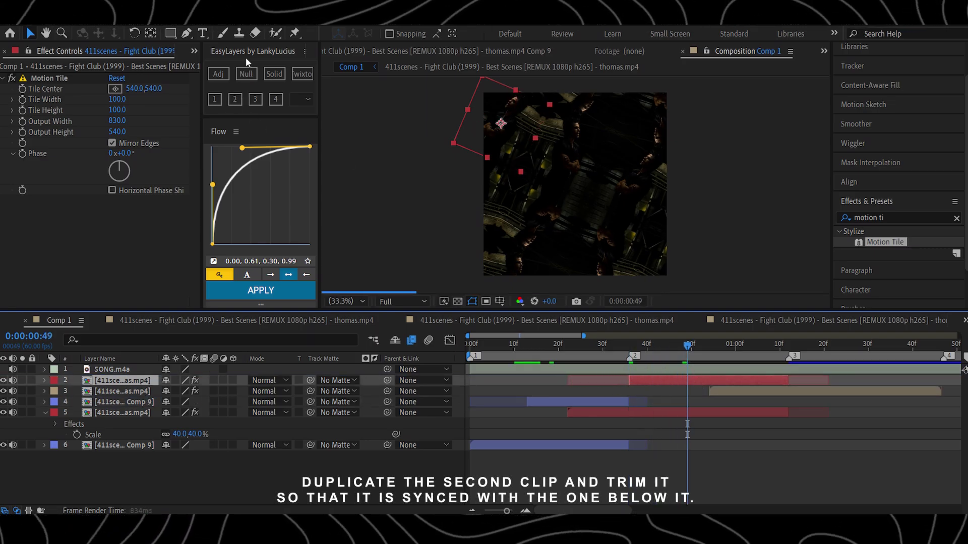
- At frame 17, open the upper Comp 9 layer for rotoscoping and paint Roto Brush foreground strokes over the character
click(274, 34)
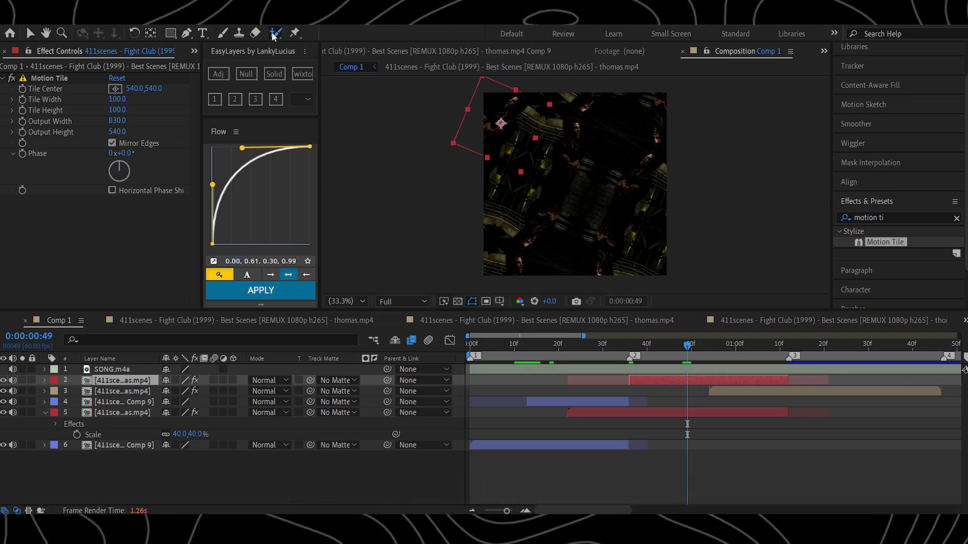
click(545, 354)
click(546, 402)
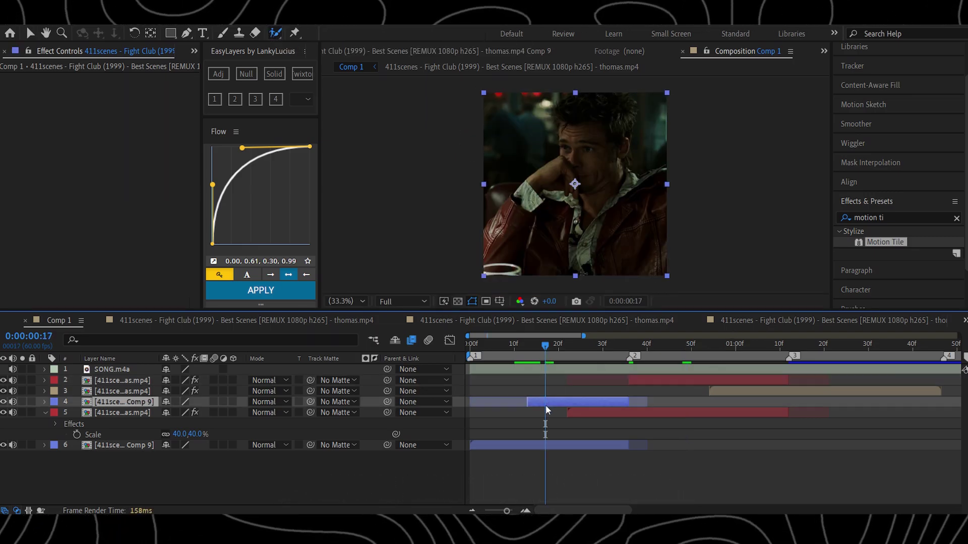
double_click(543, 400)
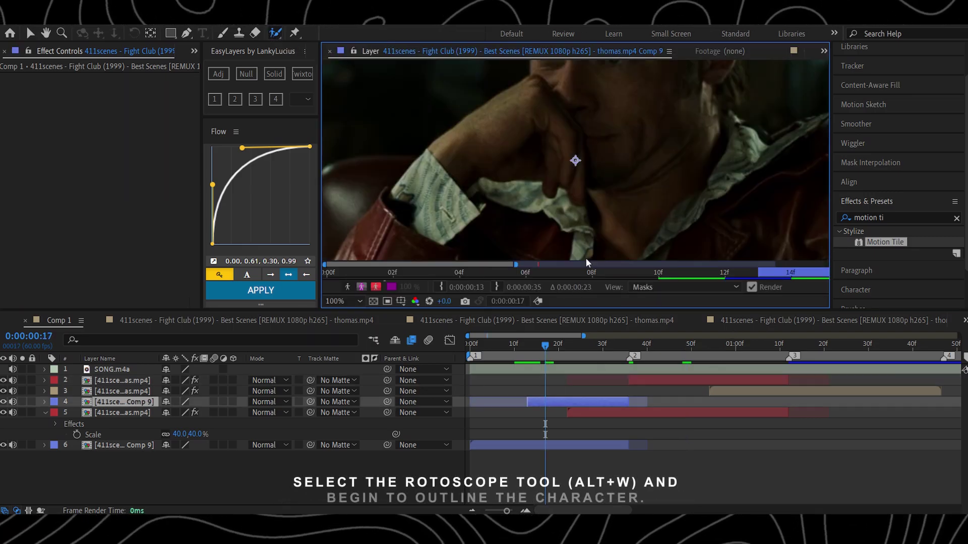
drag(612, 177, 508, 139)
drag(435, 189, 435, 195)
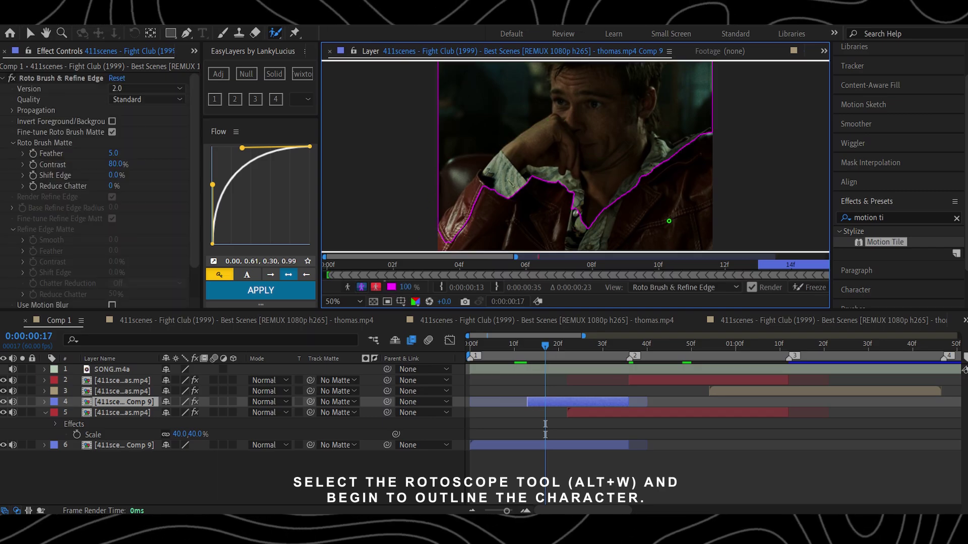
- Subtract the background around the character's head and above the shoulders from the Roto Brush selection
mouse_move(472, 154)
mouse_down()
mouse_move(545, 117)
mouse_move(552, 71)
mouse_up()
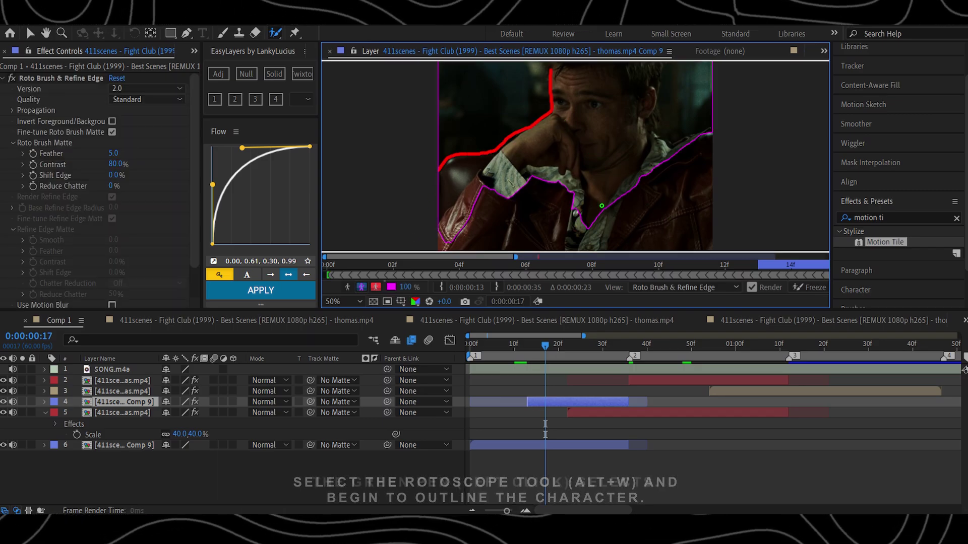
mouse_move(600, 161)
mouse_down()
mouse_move(661, 136)
mouse_move(715, 130)
mouse_up()
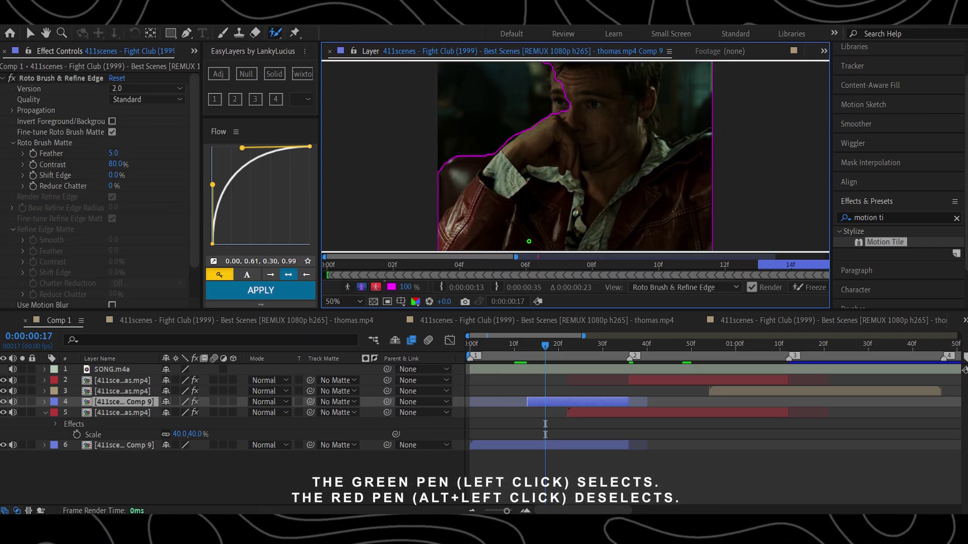
key(comma)
key(period)
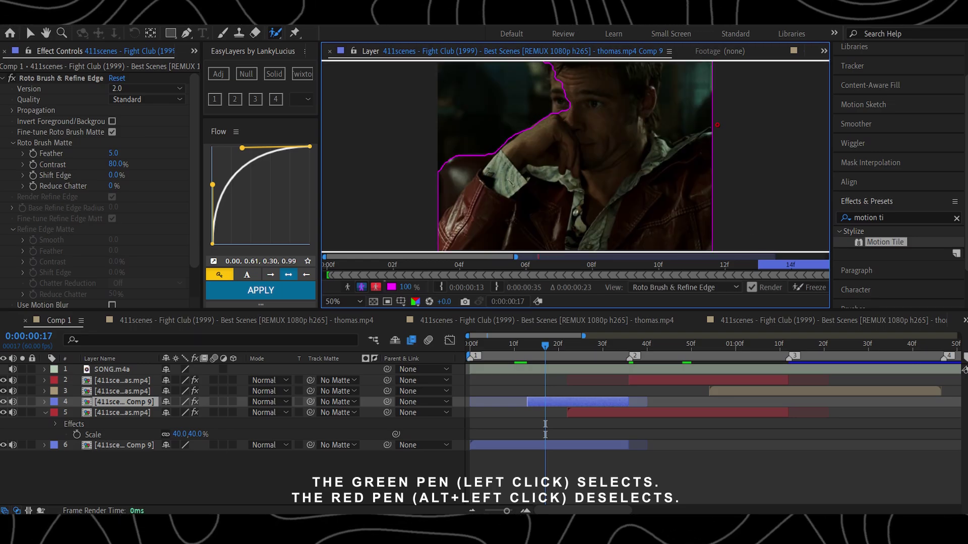
drag(719, 66, 721, 66)
- Add the character's face, ear and back of the neck to the Roto Brush selection
click(45, 32)
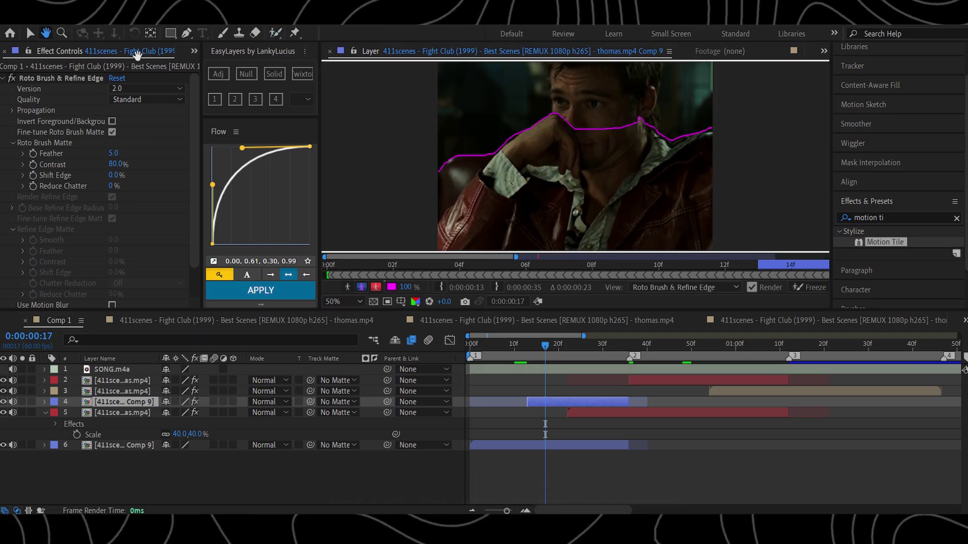
scroll(611, 162, up, 1)
mouse_move(621, 118)
mouse_down()
mouse_move(611, 162)
mouse_move(530, 194)
mouse_up()
mouse_move(657, 238)
mouse_down()
mouse_move(641, 177)
mouse_move(660, 100)
mouse_up()
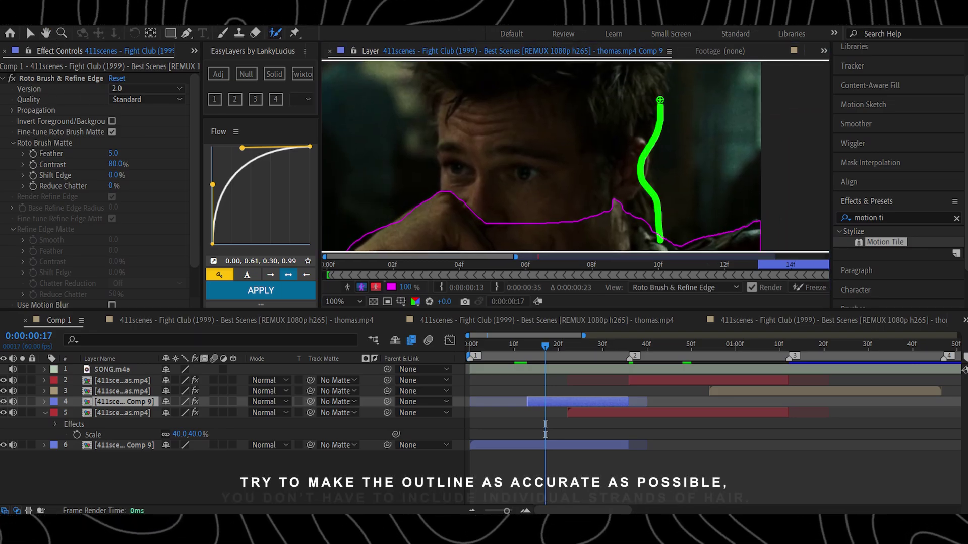
drag(442, 168, 443, 194)
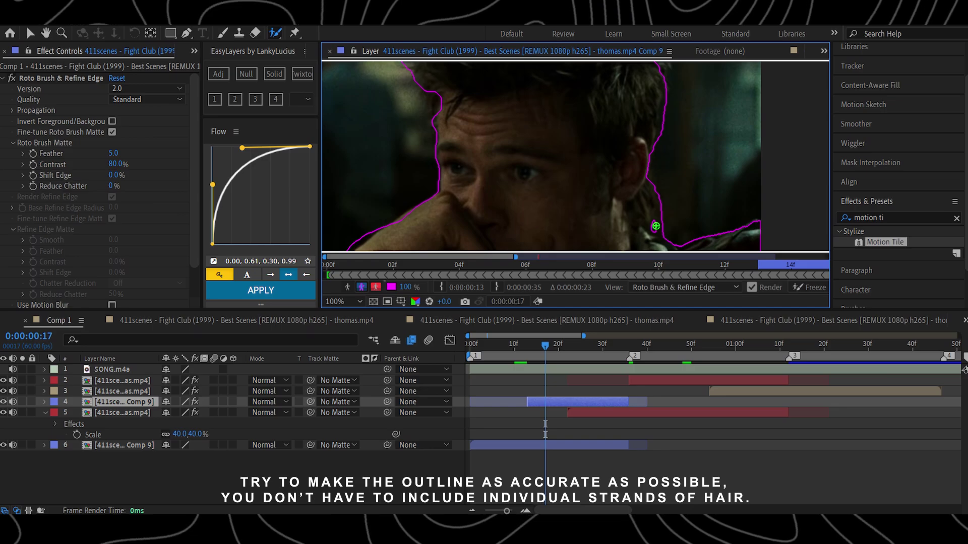
drag(656, 226, 655, 235)
- Subtract the strip of background along the upper edge of the character's hand from the Roto Brush selection
click(46, 33)
drag(476, 179, 601, 87)
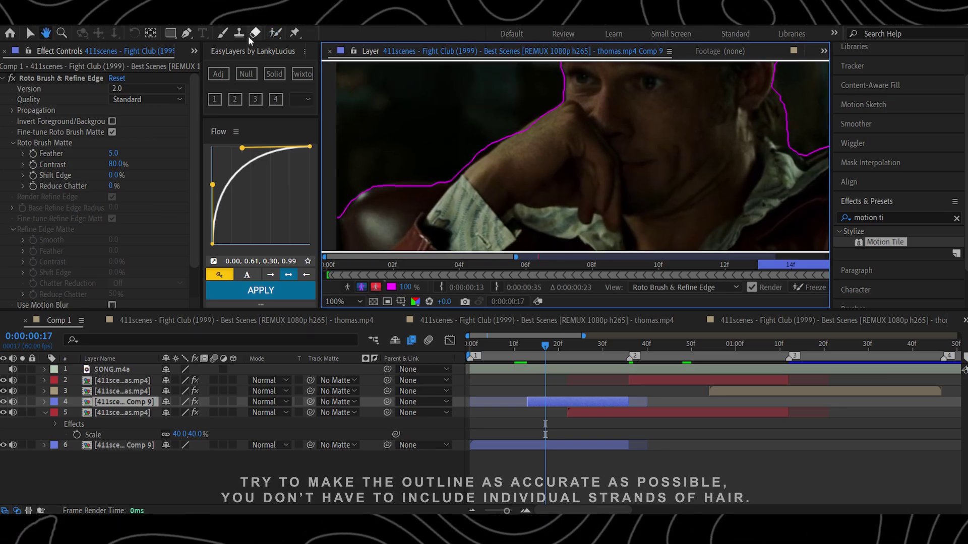
click(275, 33)
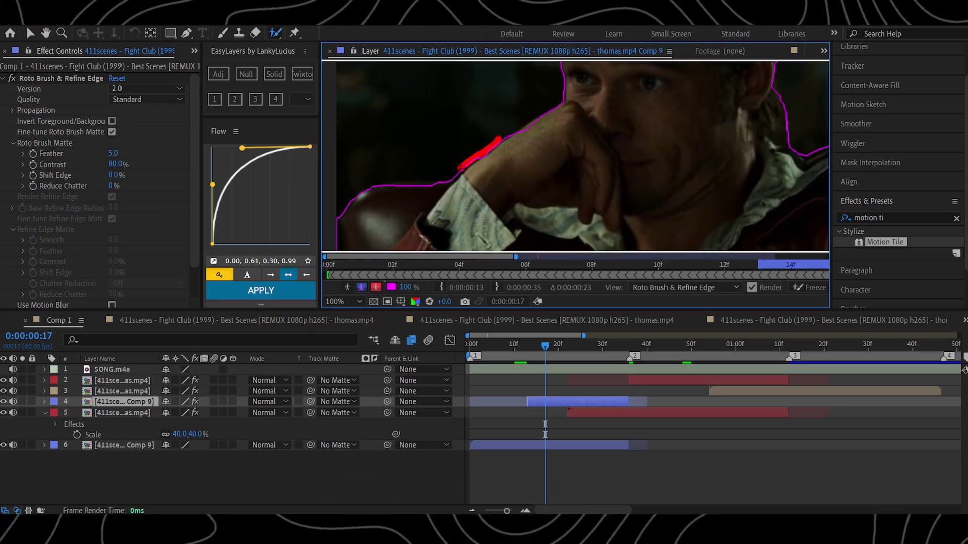
- Add the missing hair on the right side of the character's head to the Roto Brush selection
click(46, 33)
drag(583, 76, 499, 227)
drag(544, 163, 528, 215)
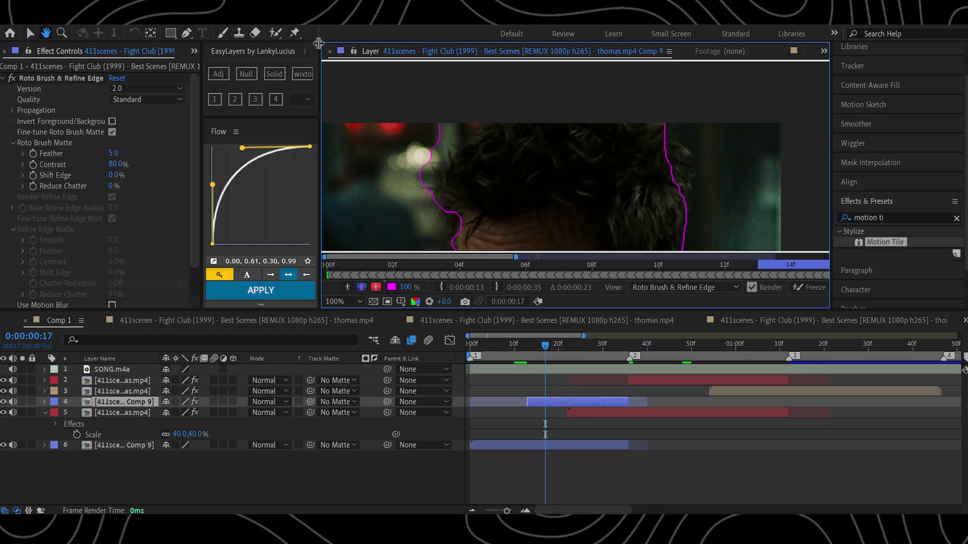
click(275, 33)
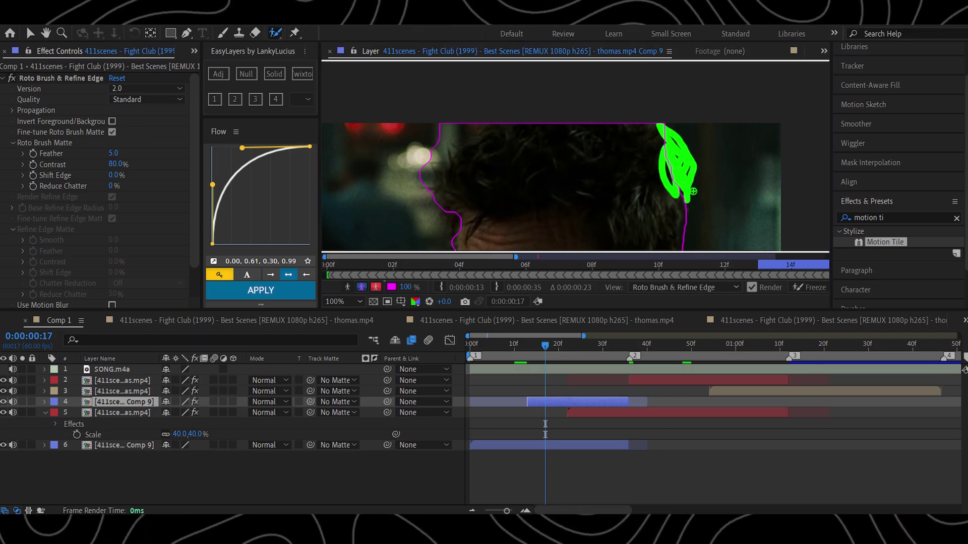
drag(694, 191, 695, 195)
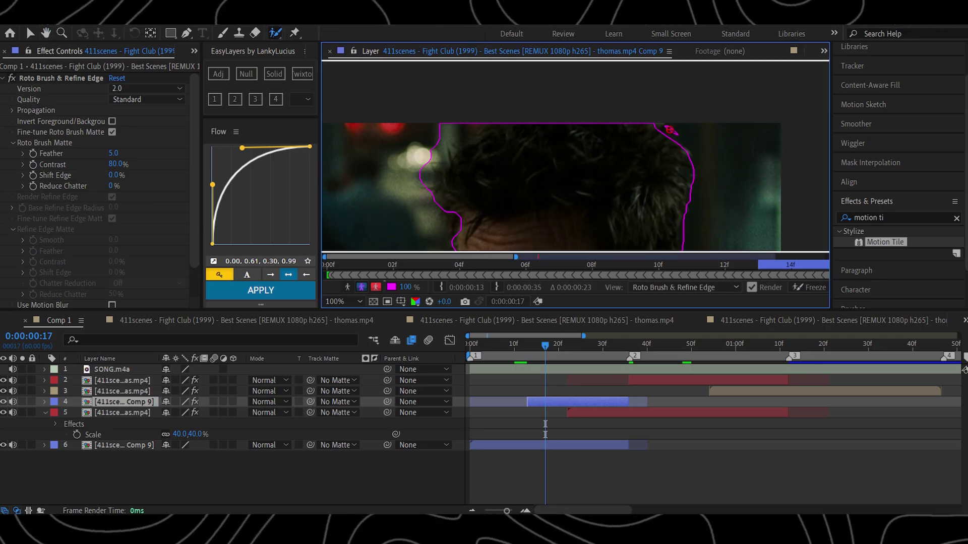
- Subtract the background beside the hair at both upper corners of the character's head from the Roto Brush selection
drag(676, 147, 654, 128)
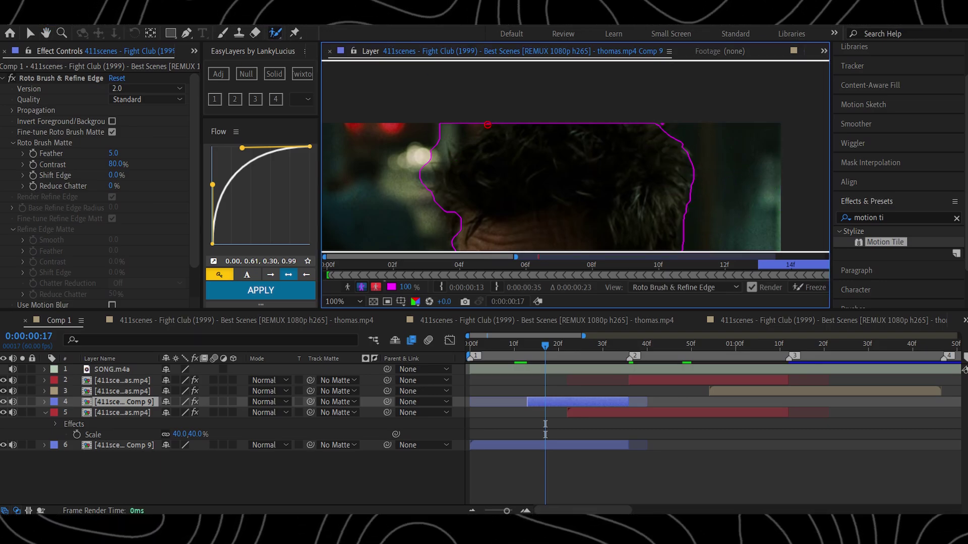
drag(428, 140, 429, 141)
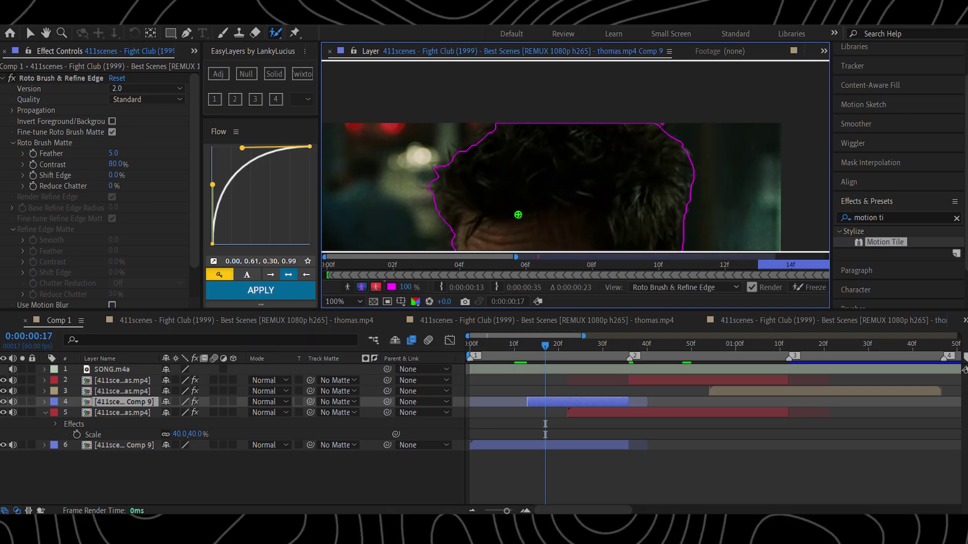
key(comma)
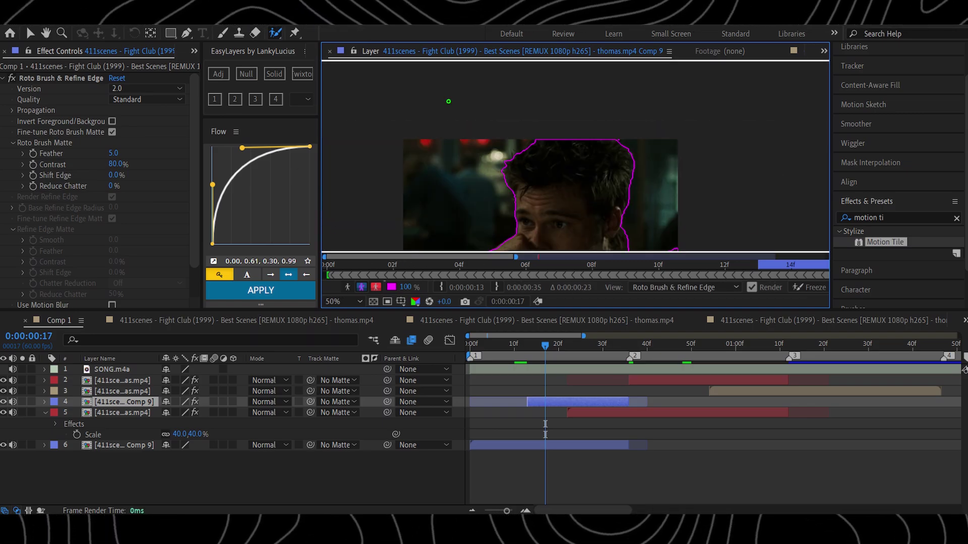
- Propagate the Roto Brush selection through the first clip's duplicate, starting from its first frame at 0:00:00:13
scroll(448, 102, down, 1)
click(46, 32)
drag(643, 226, 633, 197)
scroll(637, 167, up, 1)
scroll(648, 182, down, 1)
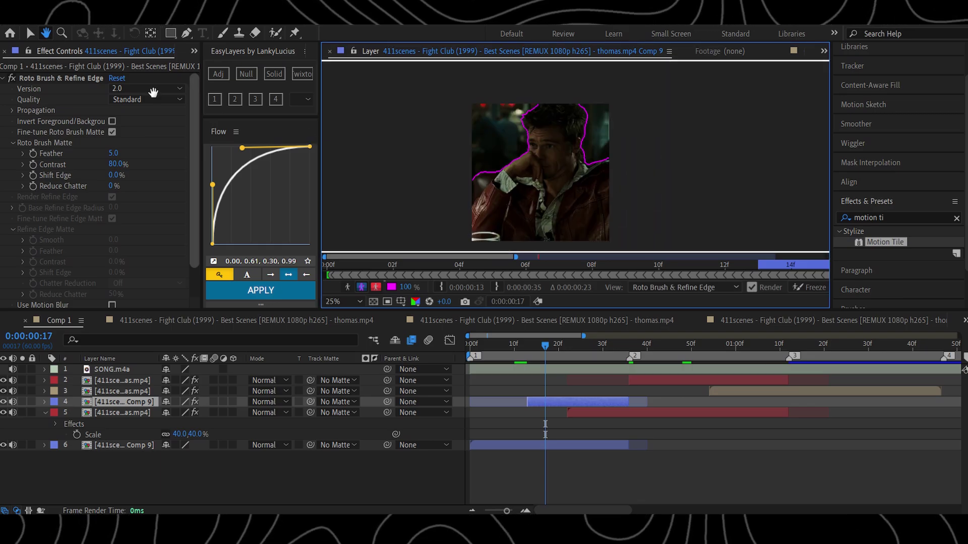
drag(546, 346, 527, 346)
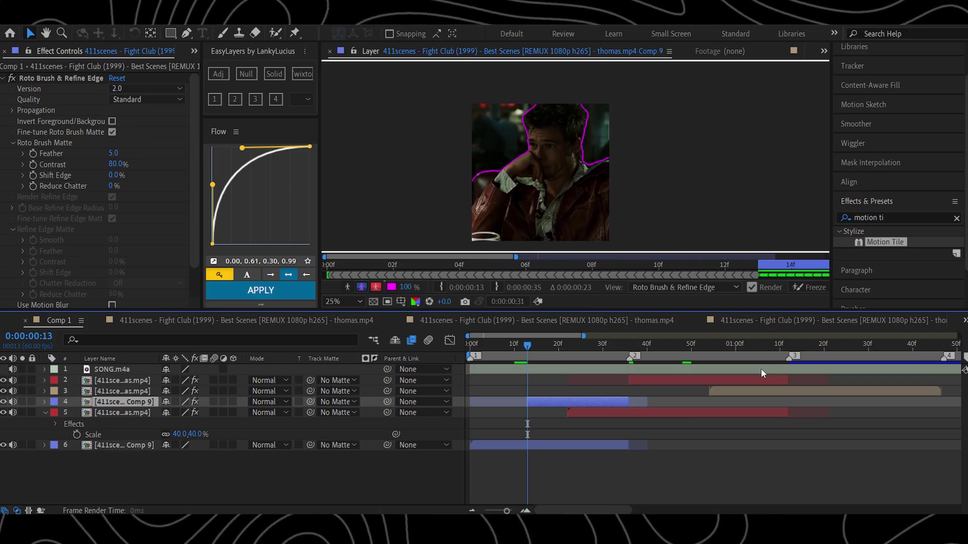
- Return to Comp 1 and check the overlap of the two clips at frames 32 and 36 using Quarter preview resolution
click(824, 51)
click(650, 93)
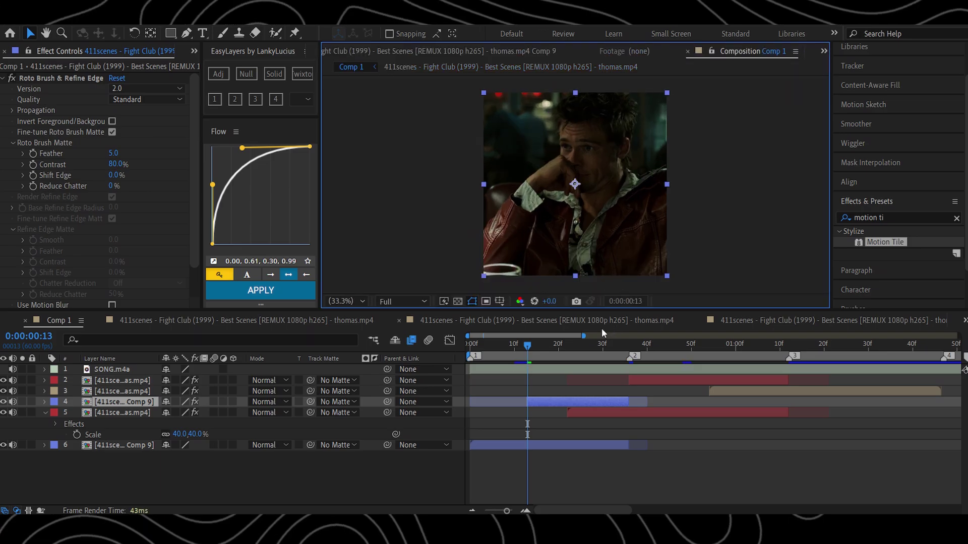
click(612, 346)
click(414, 302)
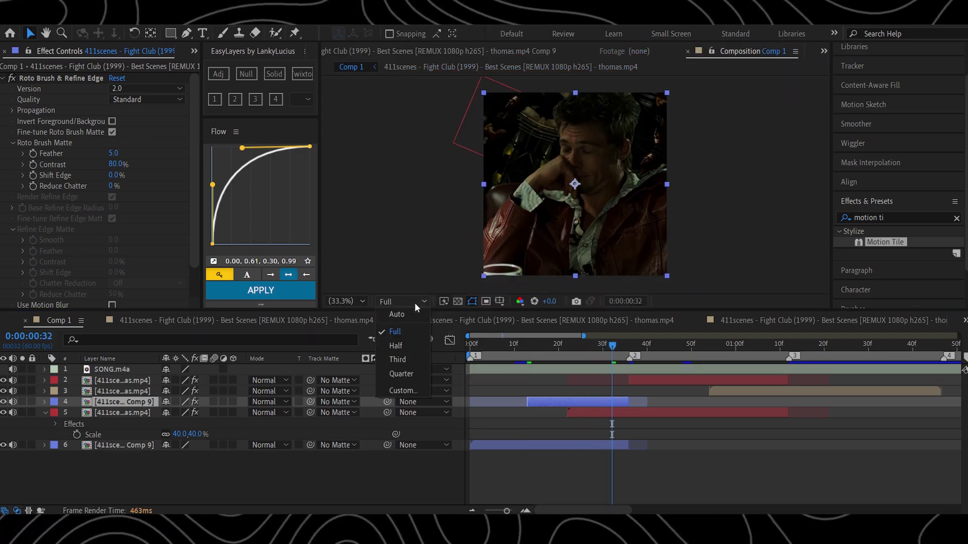
click(401, 374)
click(629, 347)
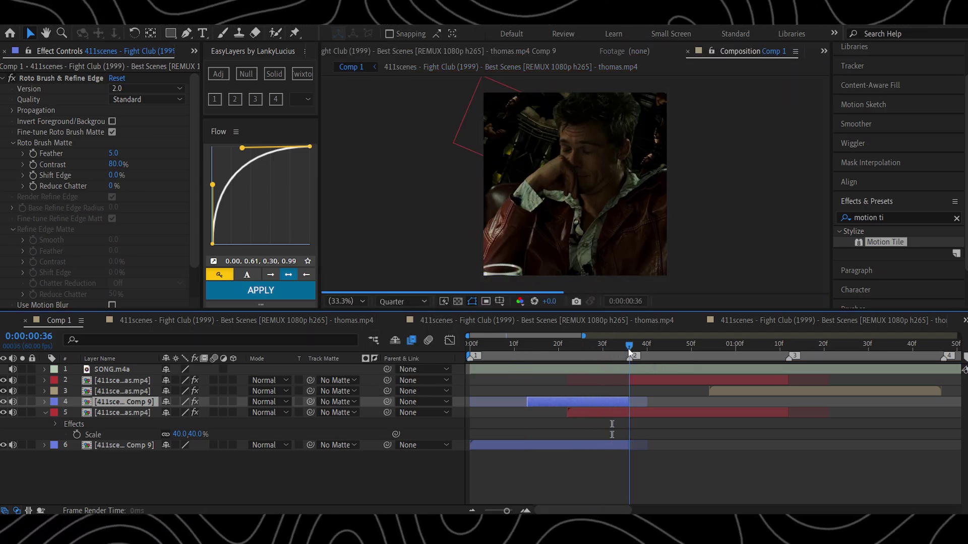
- Restore Full preview resolution and paint a Roto Brush foreground selection over the torso and arms of the character in the second clip's top duplicate
click(640, 380)
click(400, 302)
click(398, 342)
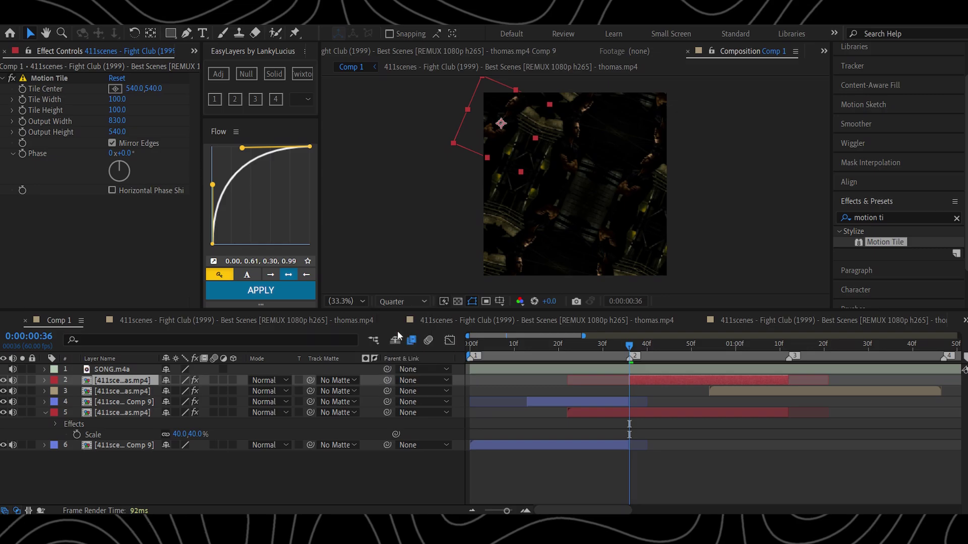
click(275, 33)
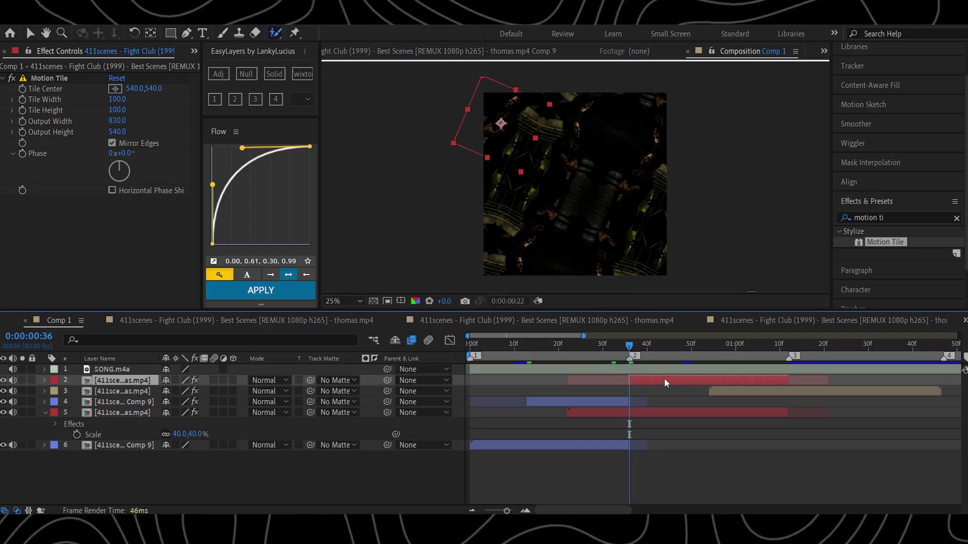
double_click(664, 379)
key(period)
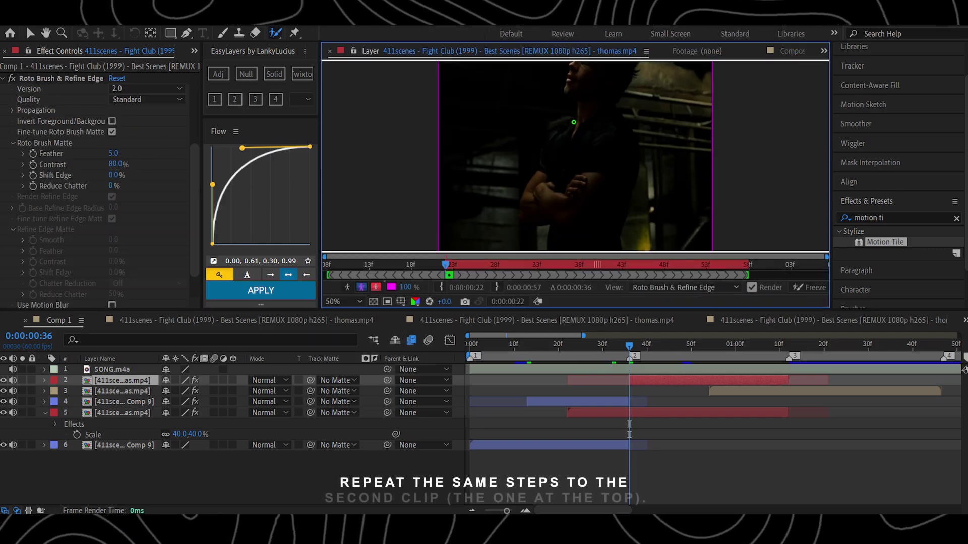
drag(570, 131, 531, 185)
drag(626, 200, 598, 180)
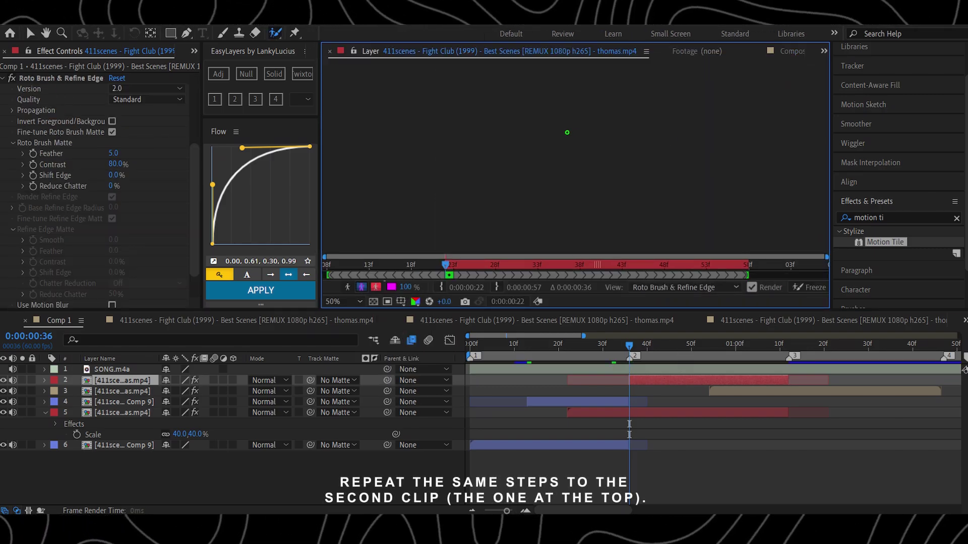
- Subtract the background beside the character's arms, waist and hips from the Roto Brush selection
drag(556, 286, 556, 287)
scroll(474, 131, up, 1)
mouse_move(509, 222)
mouse_down()
mouse_move(474, 131)
mouse_move(452, 160)
mouse_up()
drag(600, 147, 597, 109)
mouse_move(466, 193)
mouse_down()
mouse_move(471, 234)
mouse_move(461, 235)
mouse_up()
drag(608, 173, 618, 211)
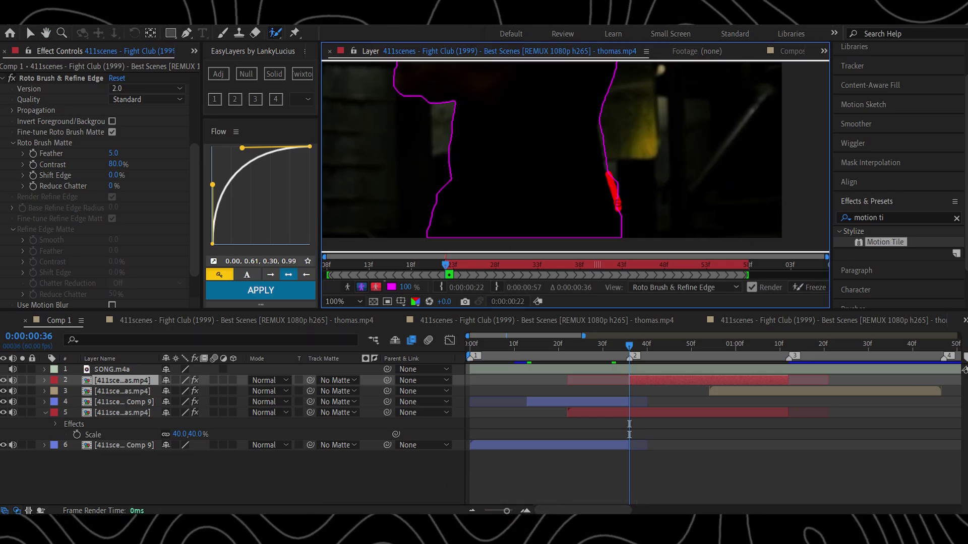
drag(438, 233, 427, 239)
drag(463, 196, 463, 195)
- Add the character's neck, face and back of the head to the Roto Brush selection
drag(458, 102, 415, 328)
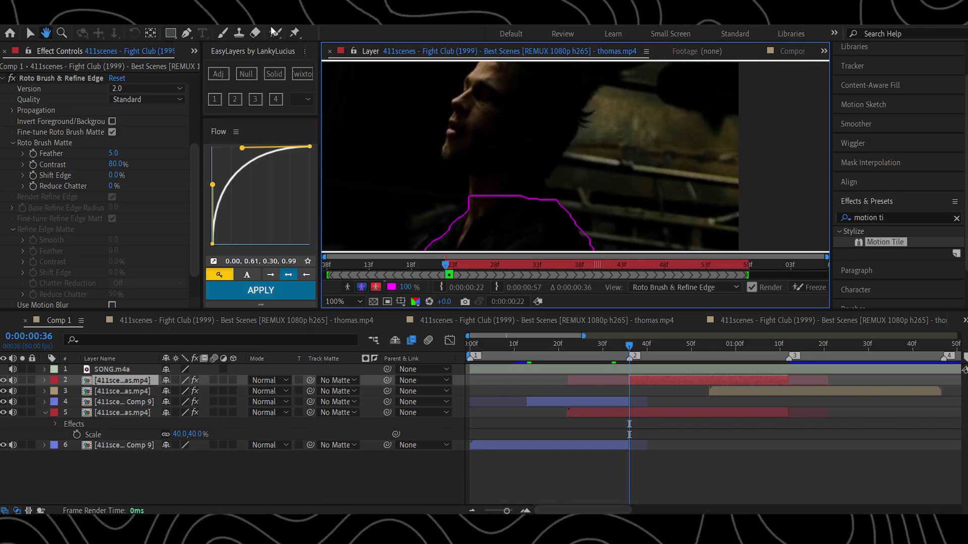
drag(551, 202, 577, 133)
drag(558, 195, 567, 203)
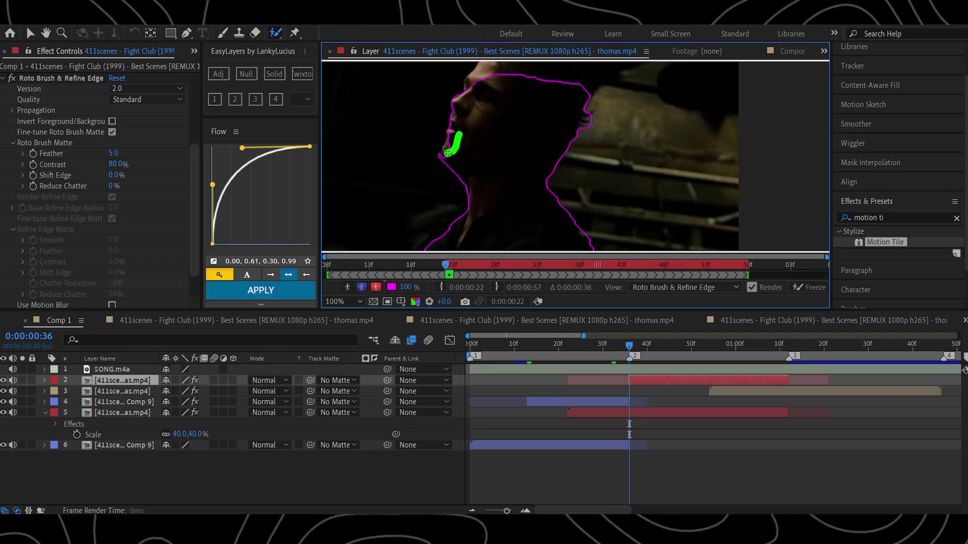
- Subtract the small patch of bright background behind the character's hair from the Roto Brush selection
click(45, 33)
scroll(623, 95, up, 1)
drag(622, 96, 624, 118)
click(274, 33)
drag(556, 164, 570, 170)
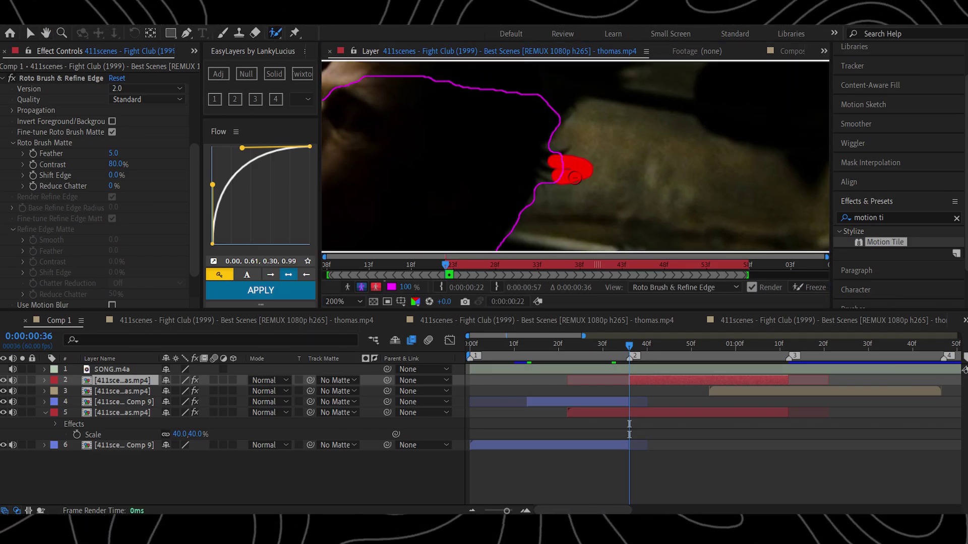
- Add the forehead and the hair along the crown of the character's head to the Roto Brush selection
click(46, 33)
scroll(463, 109, down, 1)
drag(462, 110, 472, 166)
click(275, 33)
drag(459, 201, 472, 144)
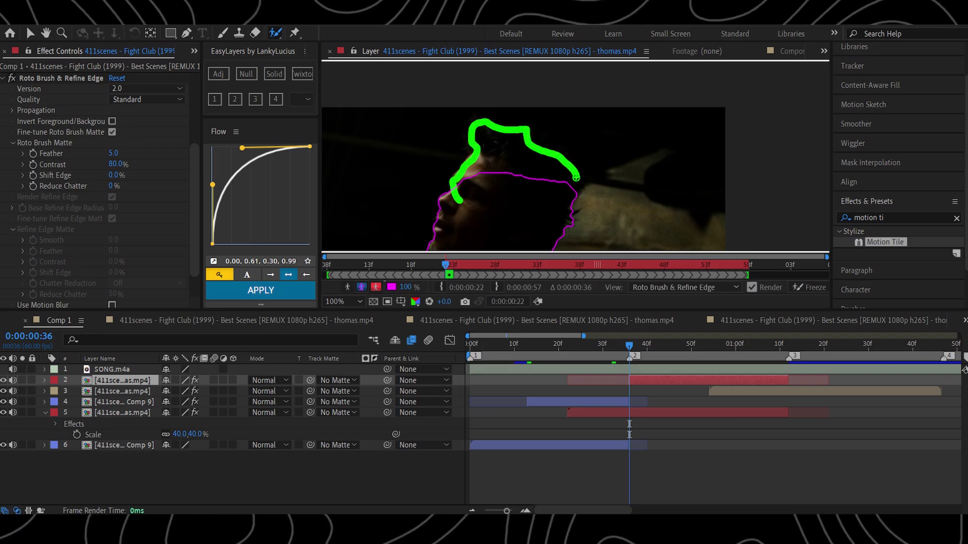
drag(576, 177, 591, 180)
- Propagate the Roto Brush selection through the second clip's top duplicate by playing it with the whole figure in view
scroll(646, 159, down, 1)
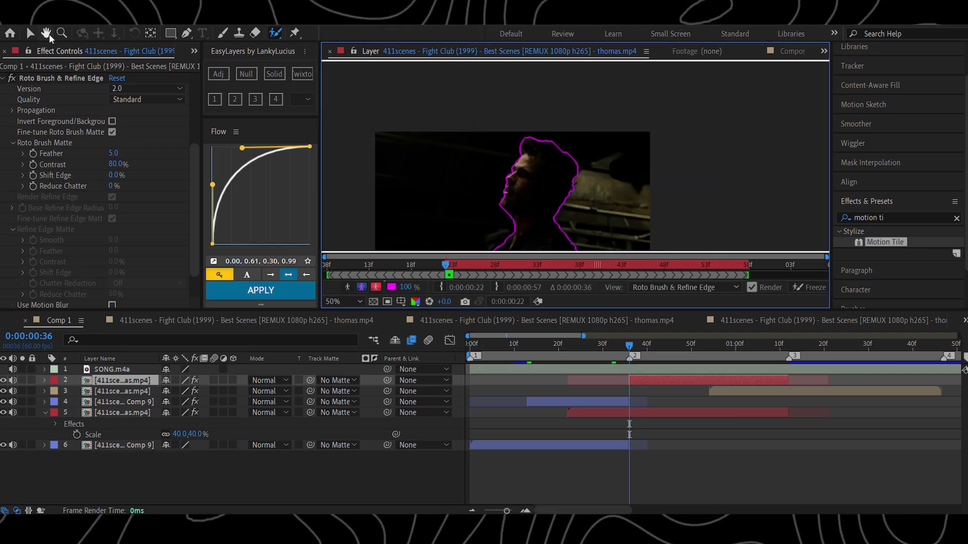
click(46, 33)
drag(575, 211, 568, 108)
scroll(567, 109, down, 1)
key(v)
key(space)
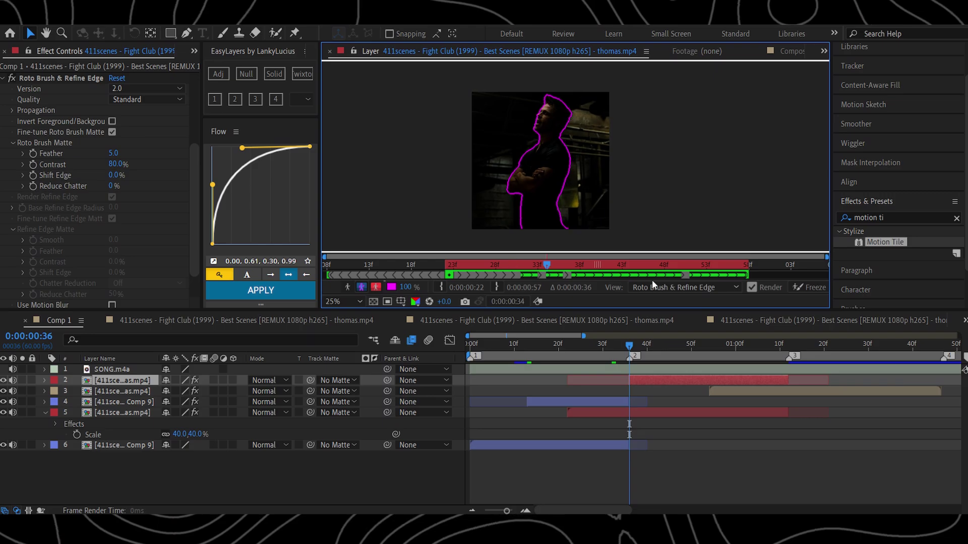
- Return to Comp 1 and preview the rotoscoped transition from frame 0
click(789, 51)
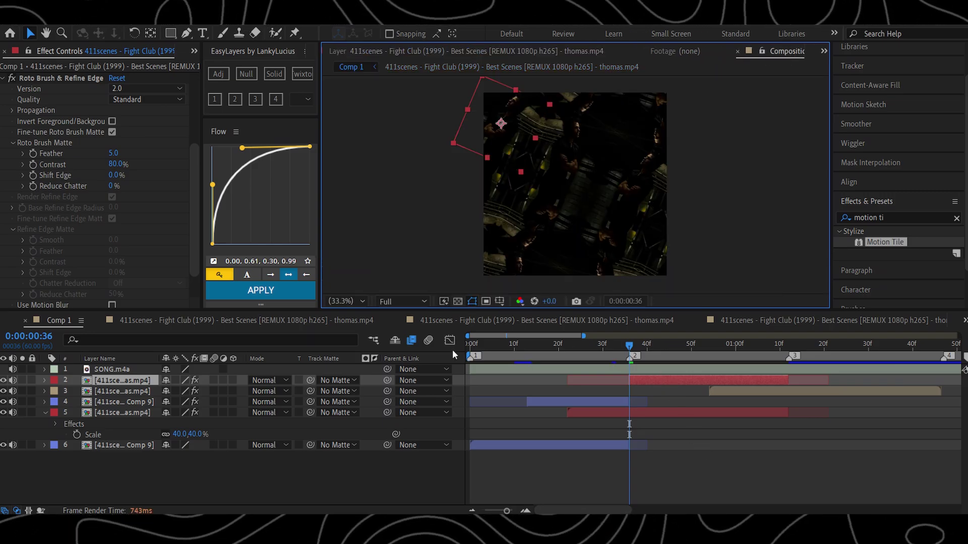
drag(592, 352, 359, 359)
key(space)
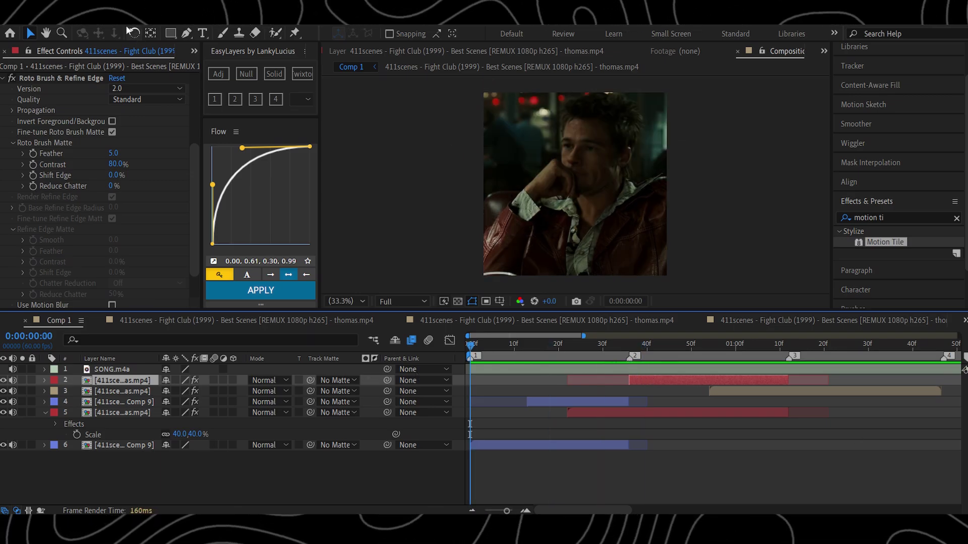
- Add a null object above the clips and trim its end to the end of the third clip at 0:00:01:47
click(104, 22)
mouse_move(187, 33)
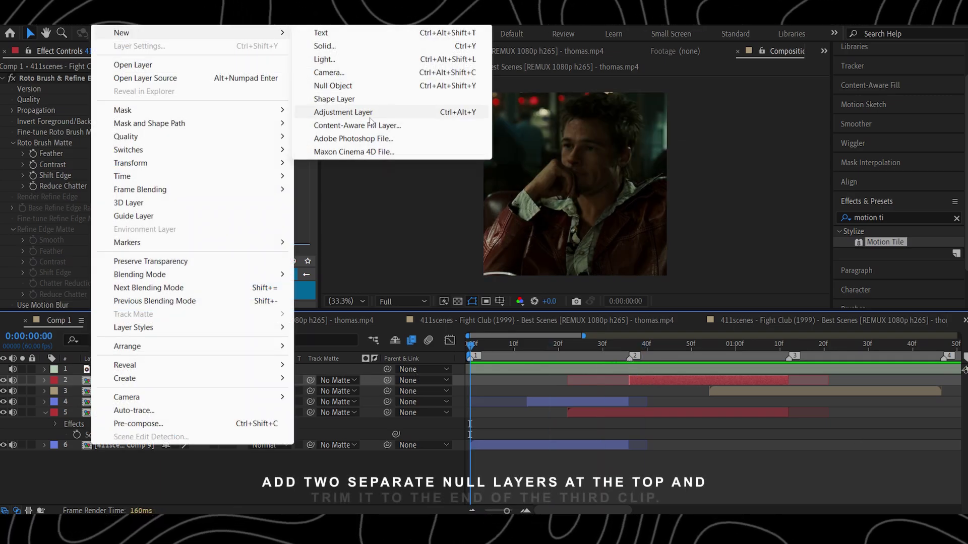
click(332, 85)
click(944, 347)
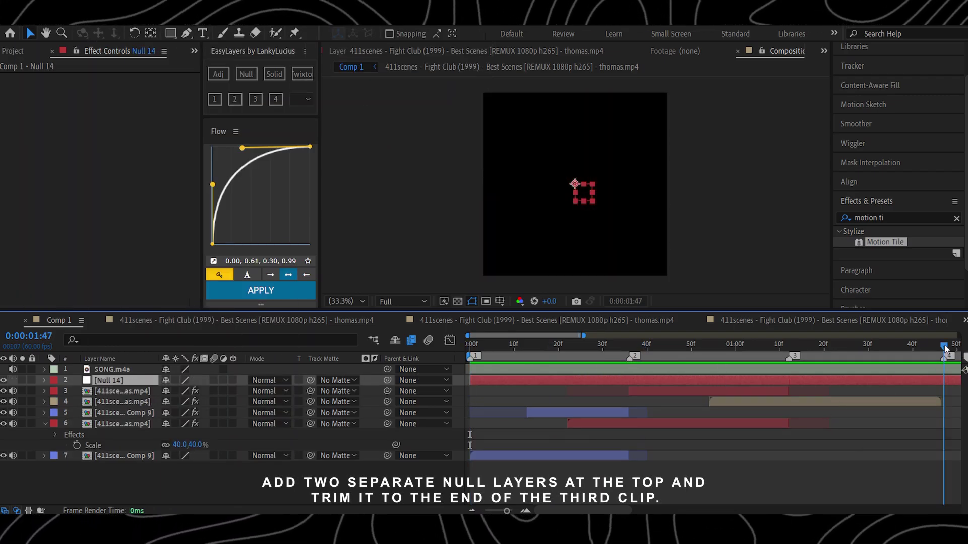
key(ctrl+shift+d)
key(Delete)
drag(743, 353, 470, 353)
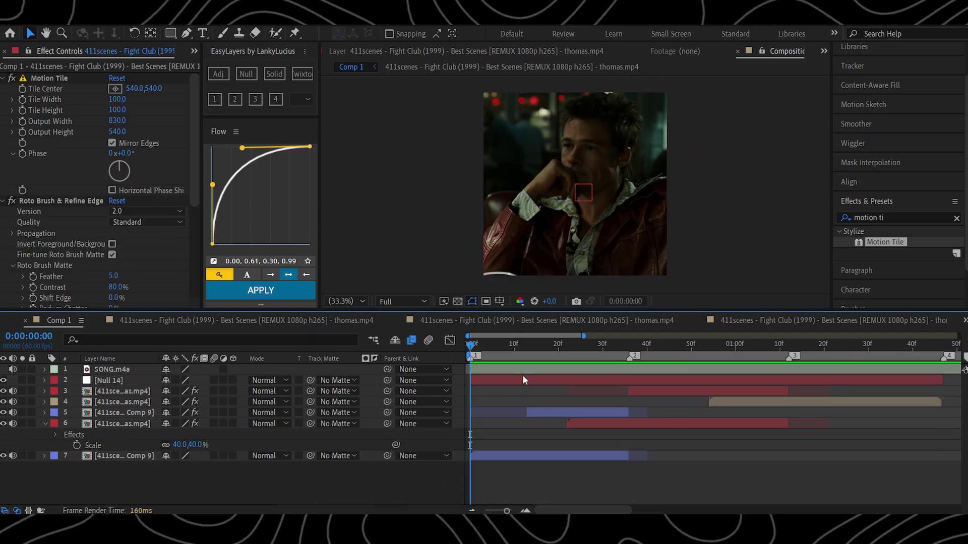
- Add a second null object above the first one and trim its end to 0:00:01:47 as well
click(523, 379)
click(105, 22)
mouse_move(187, 33)
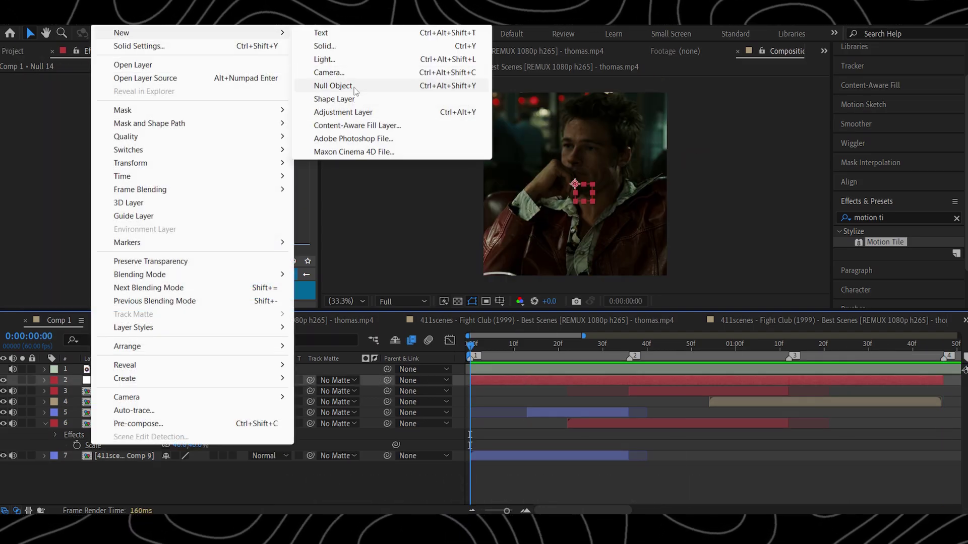
click(333, 85)
click(941, 346)
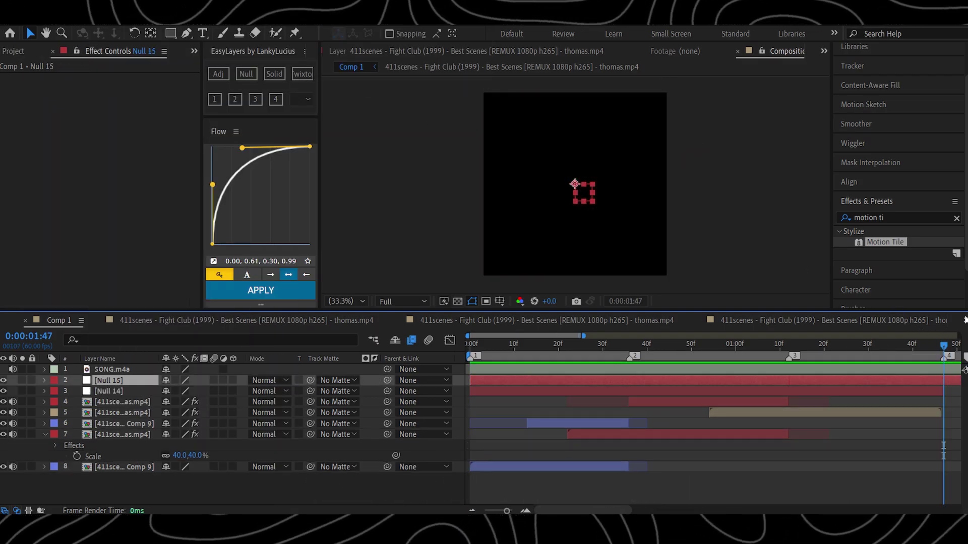
key(alt+bracketright)
drag(543, 346, 446, 380)
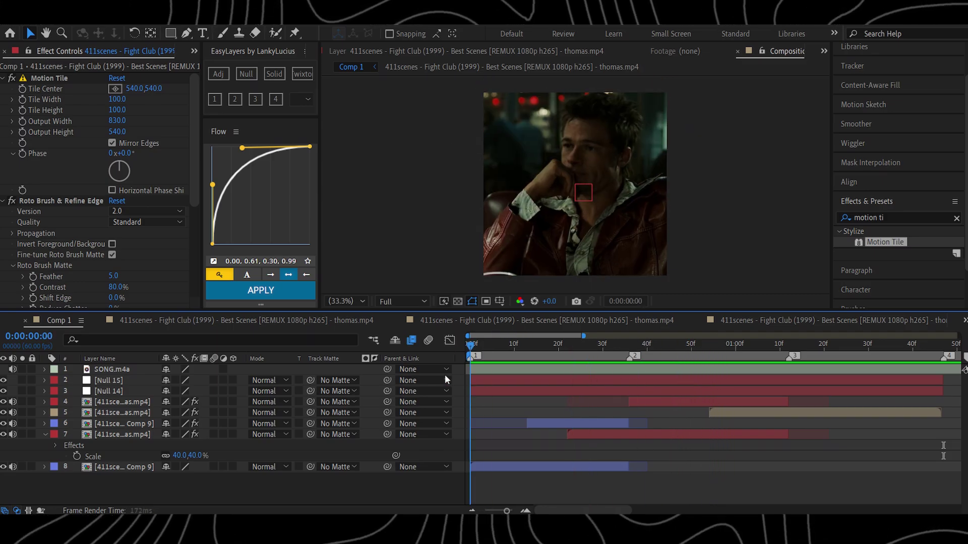
- Parent both copies of the first and second clips to the first null, leaving the third clip unparented
click(519, 392)
click(497, 355)
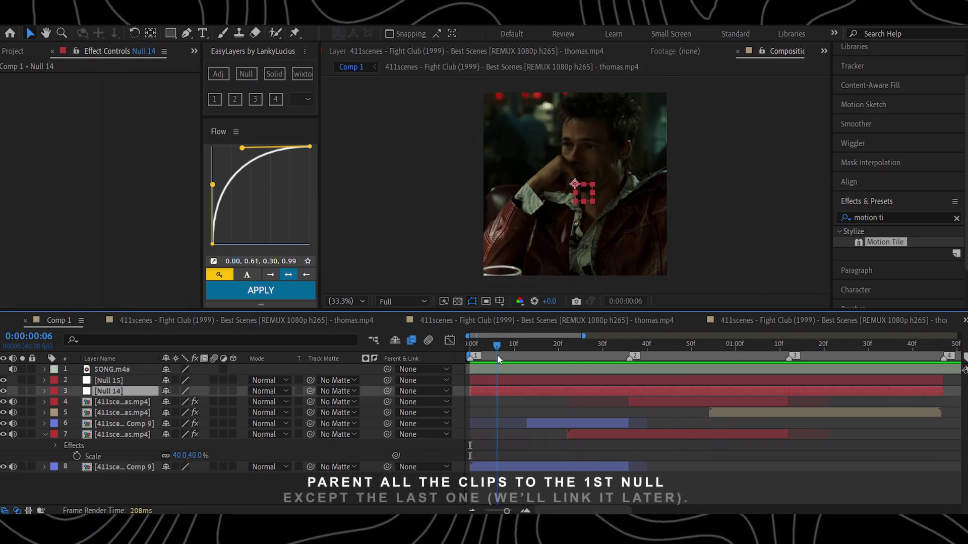
click(45, 435)
click(99, 445)
ctrl+click(101, 435)
ctrl+click(99, 424)
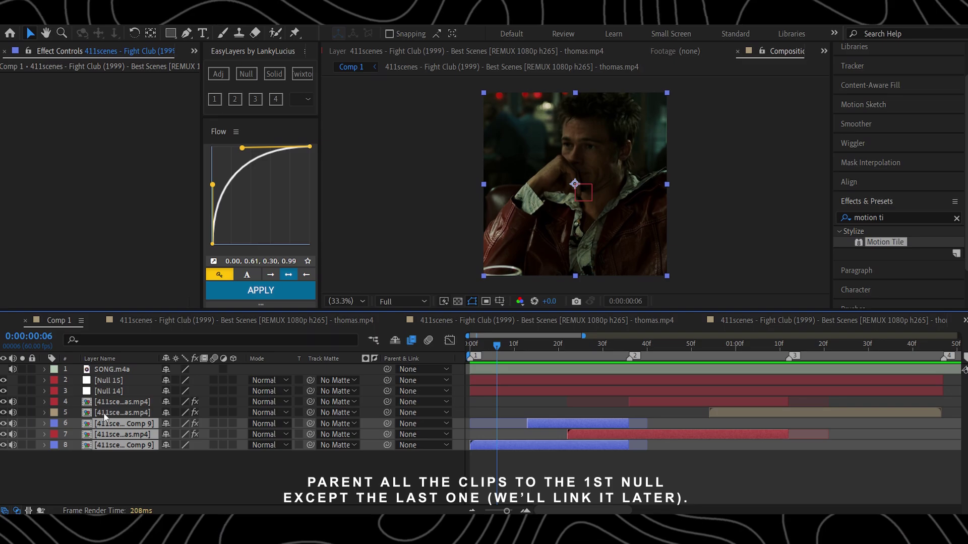
ctrl+click(107, 404)
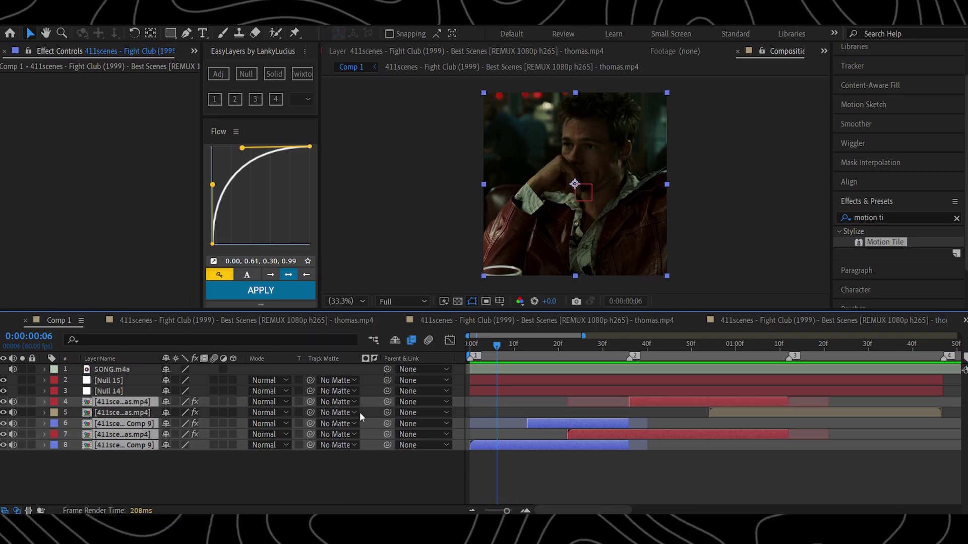
drag(387, 401, 121, 392)
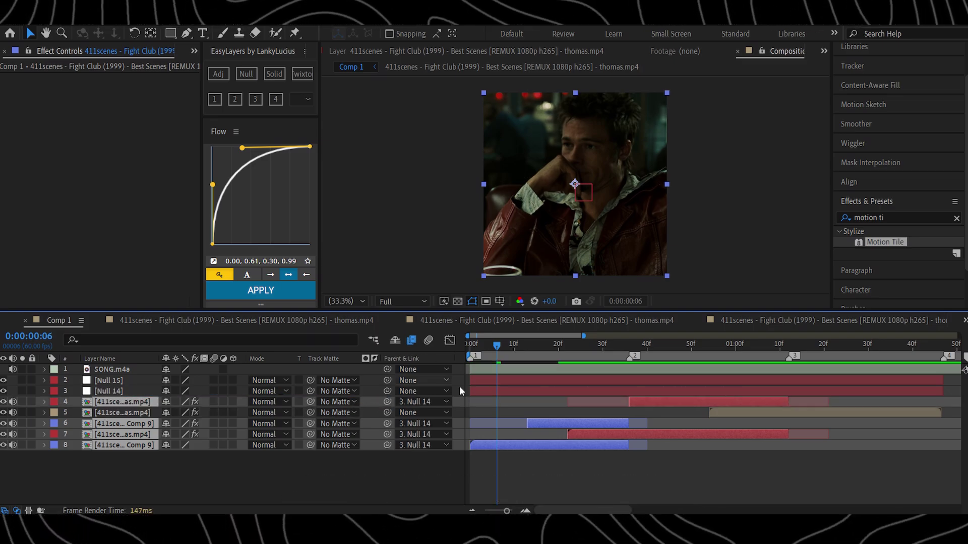
- Set Position, Scale and Rotation keyframes on the first null at frame 9 and reveal the animated properties together
click(153, 390)
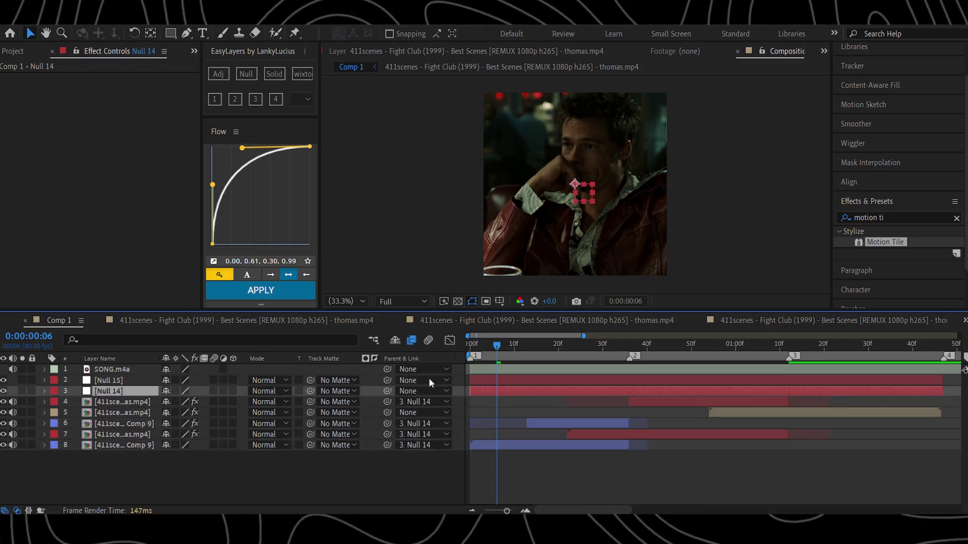
click(510, 348)
key(r)
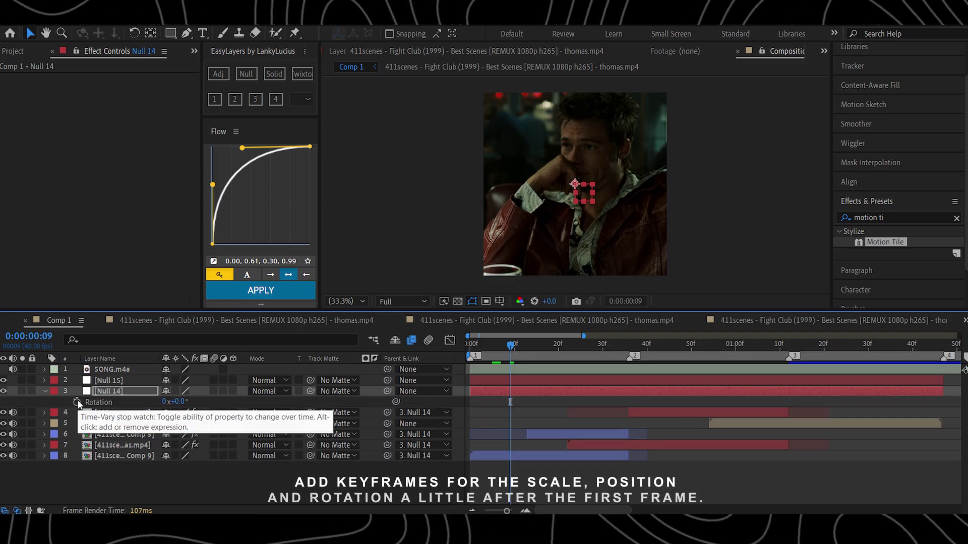
key(alt+shift+p)
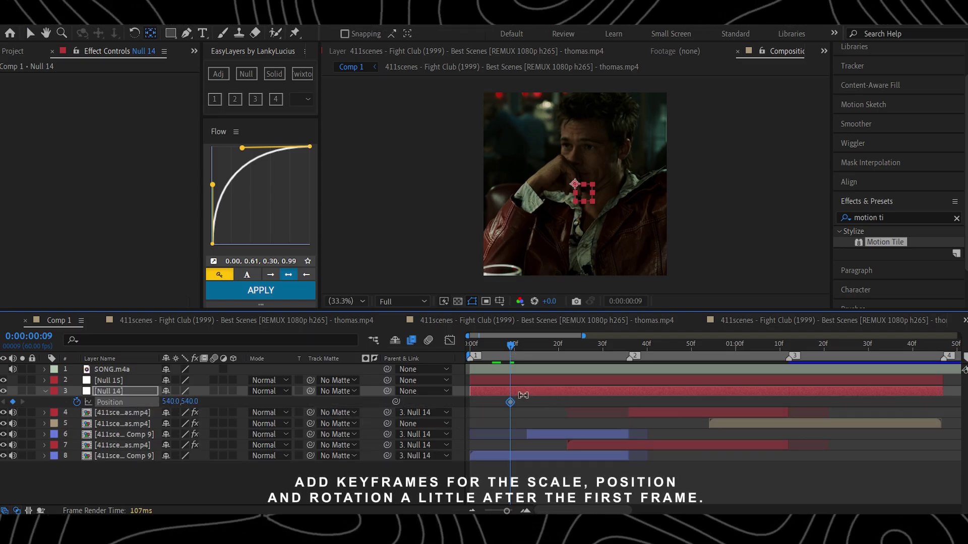
key(u)
key(u)
click(147, 419)
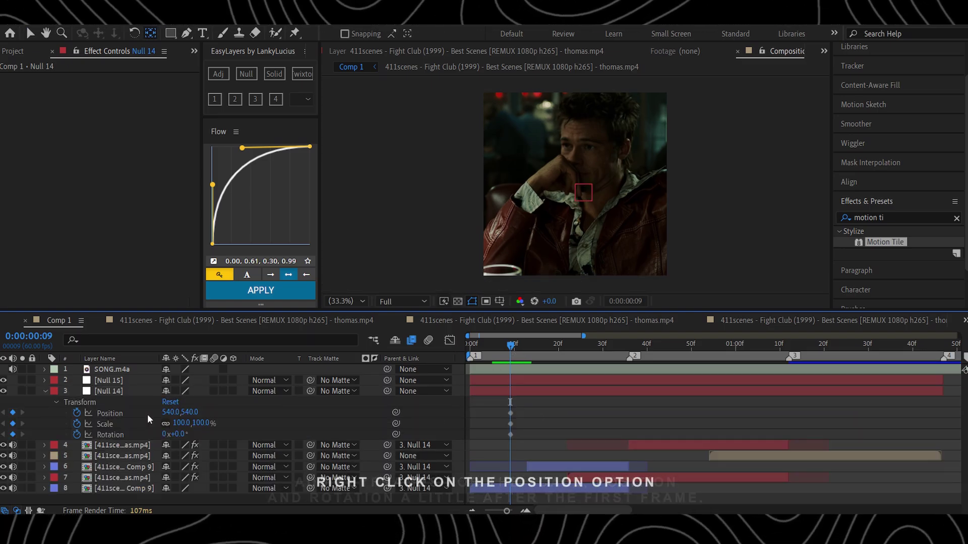
- Separate the first null's Position into X and Y dimensions, and lower the preview resolution to Quarter
right_click(121, 413)
click(151, 260)
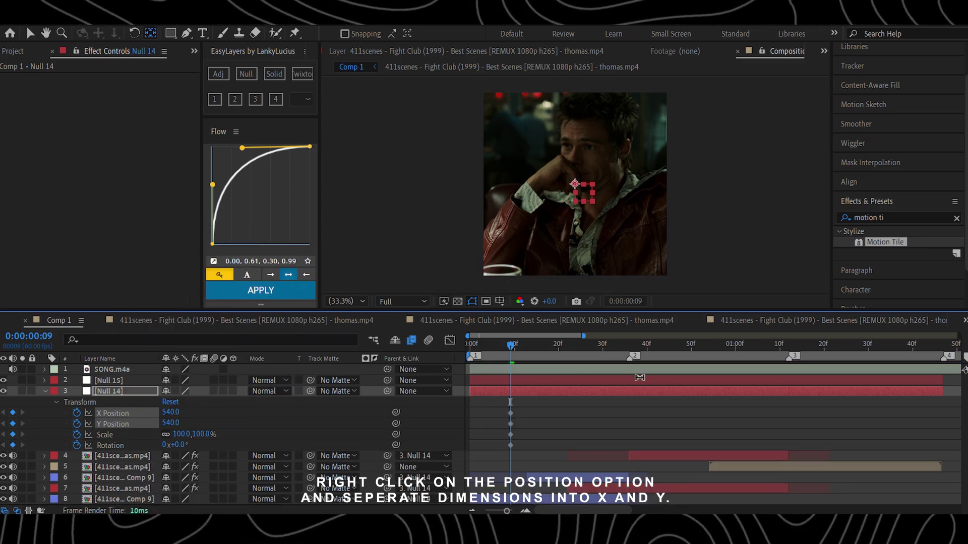
key(space)
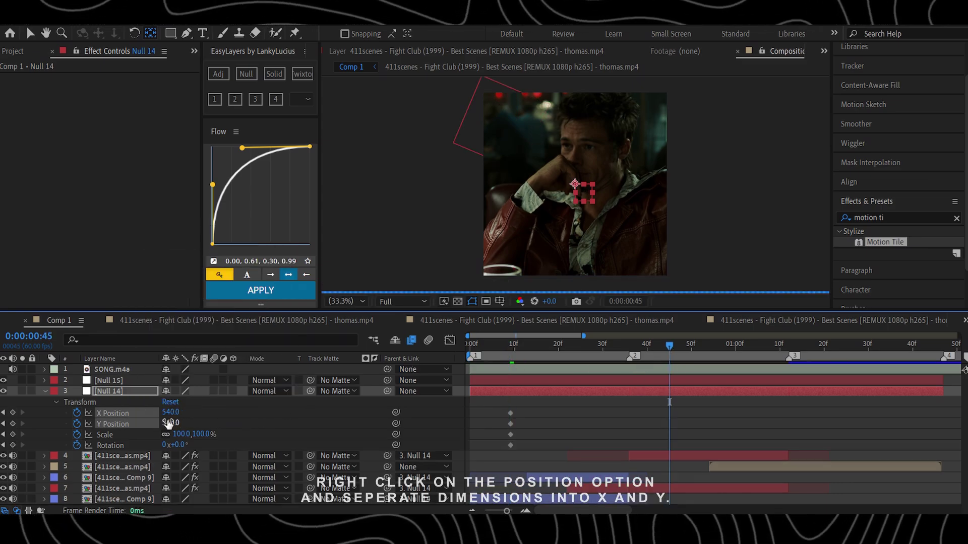
click(402, 301)
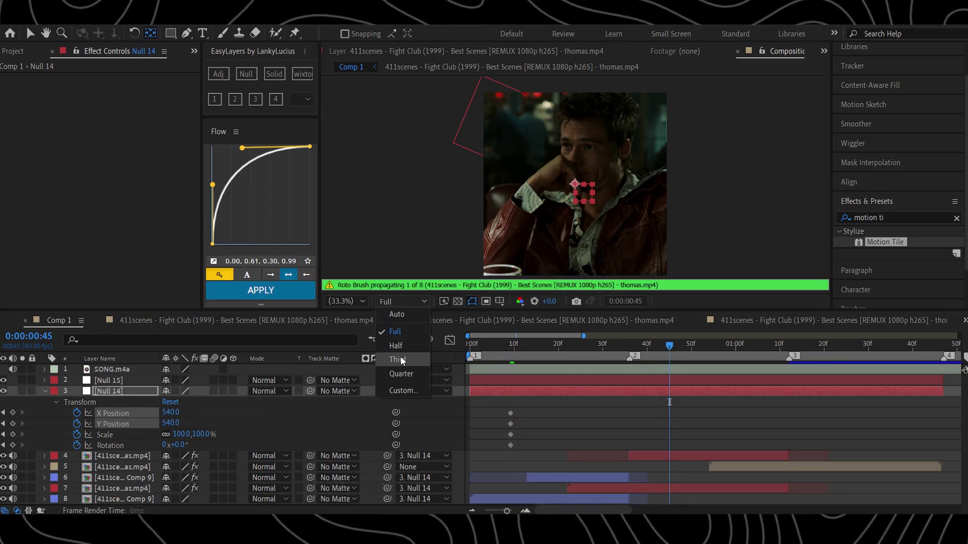
click(401, 374)
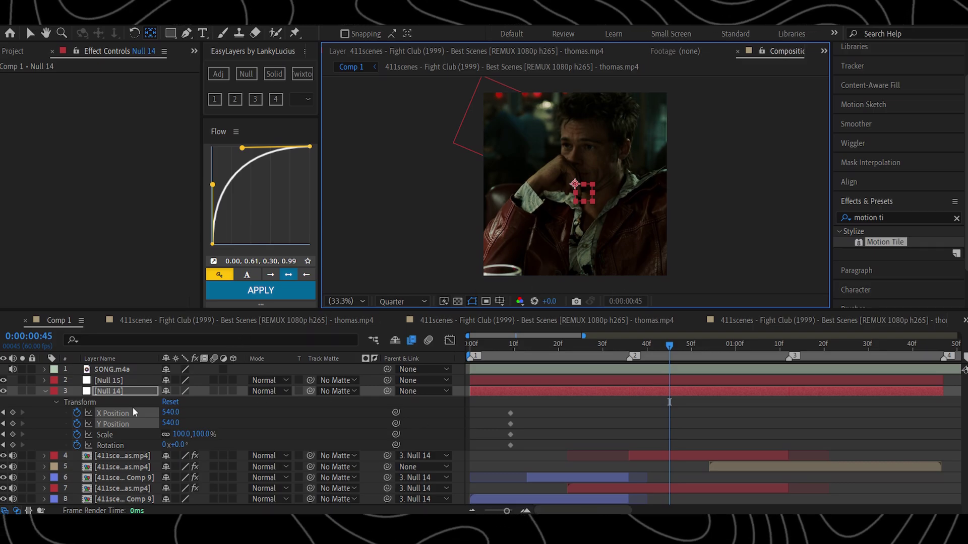
- At frame 45, keyframe the first null at X Position 1939, Y Position 947, Scale 259% and Rotation -23° to fit the second clip in the comp
drag(171, 412, 315, 412)
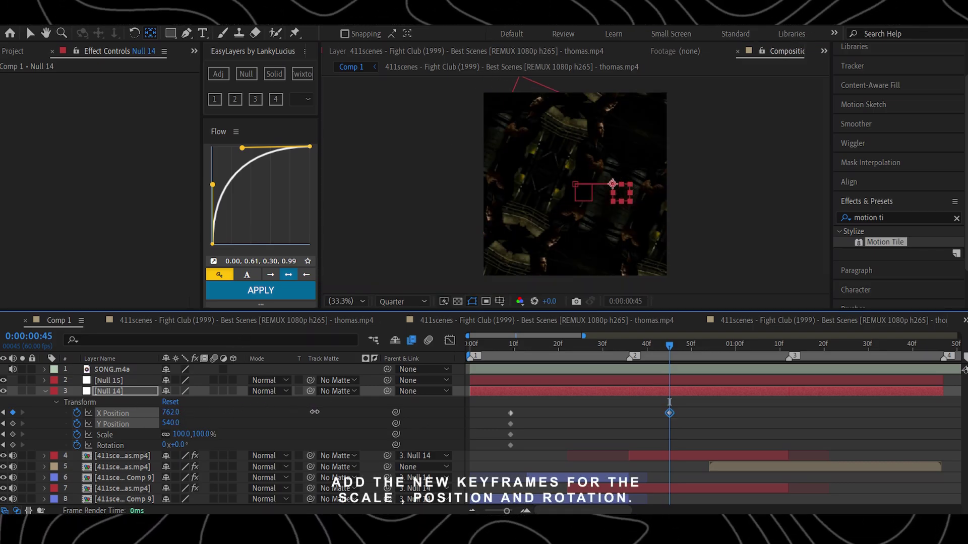
drag(182, 435, 275, 427)
drag(173, 446, 166, 446)
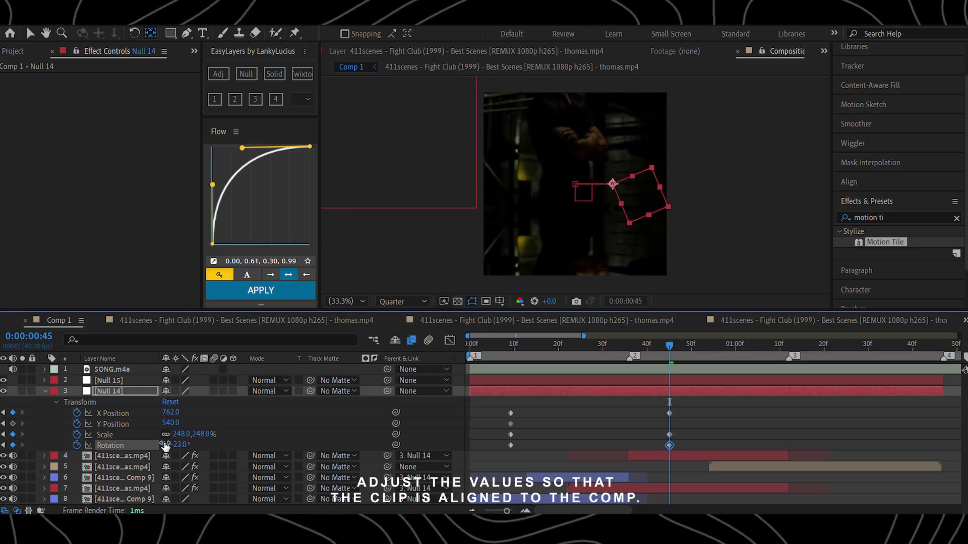
drag(170, 412, 861, 386)
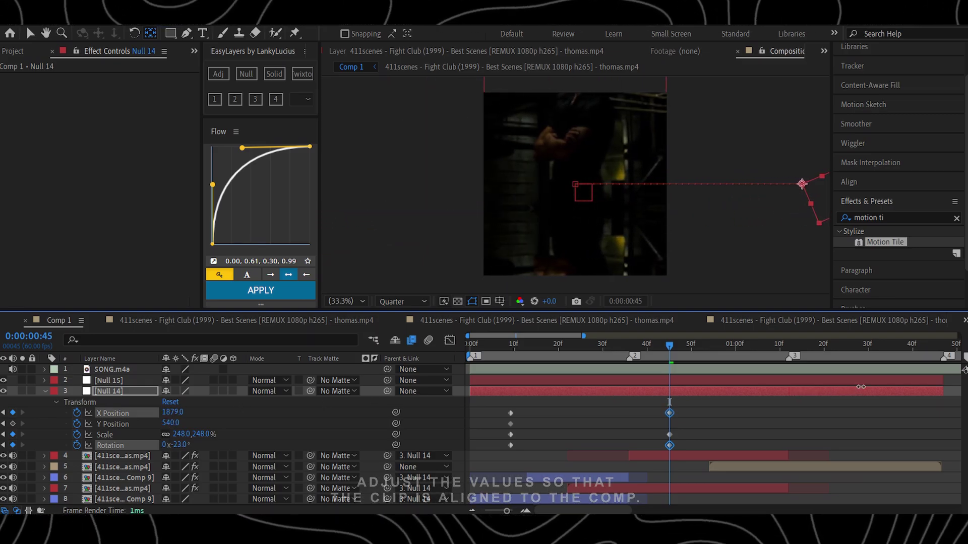
drag(183, 434, 429, 416)
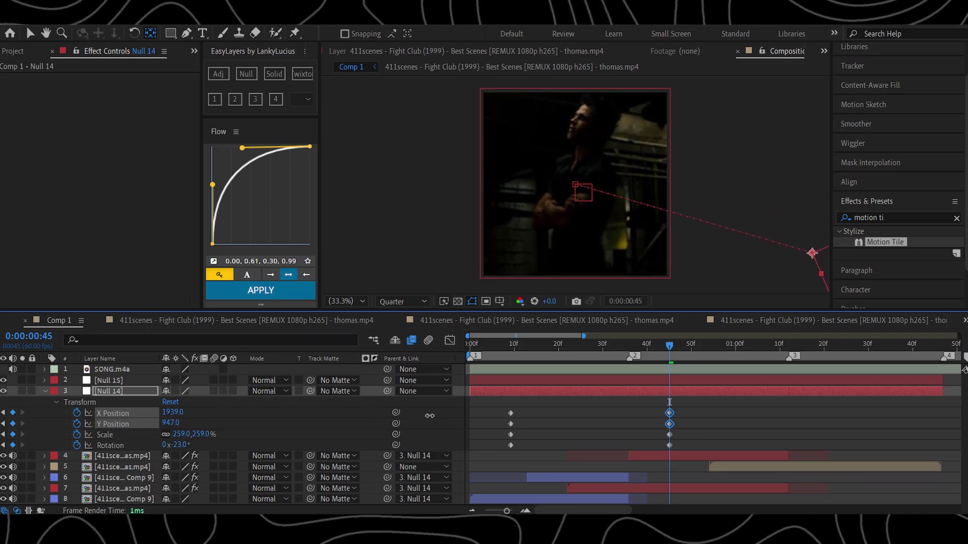
- Add Motion Tile to the non-rotoscoped first clip with Output Width 240, Output Height 210 and Mirror Edges enabled
drag(670, 353, 556, 359)
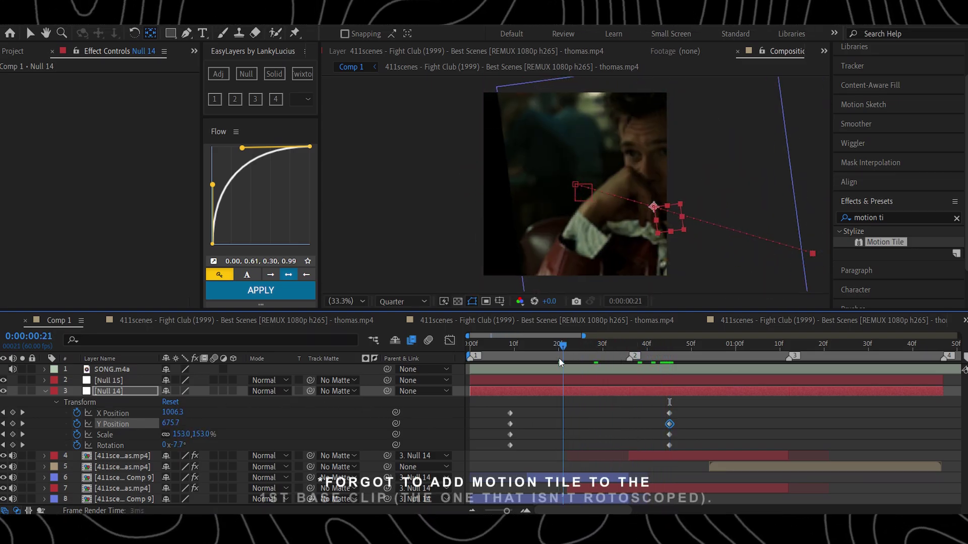
click(579, 499)
drag(886, 242, 126, 499)
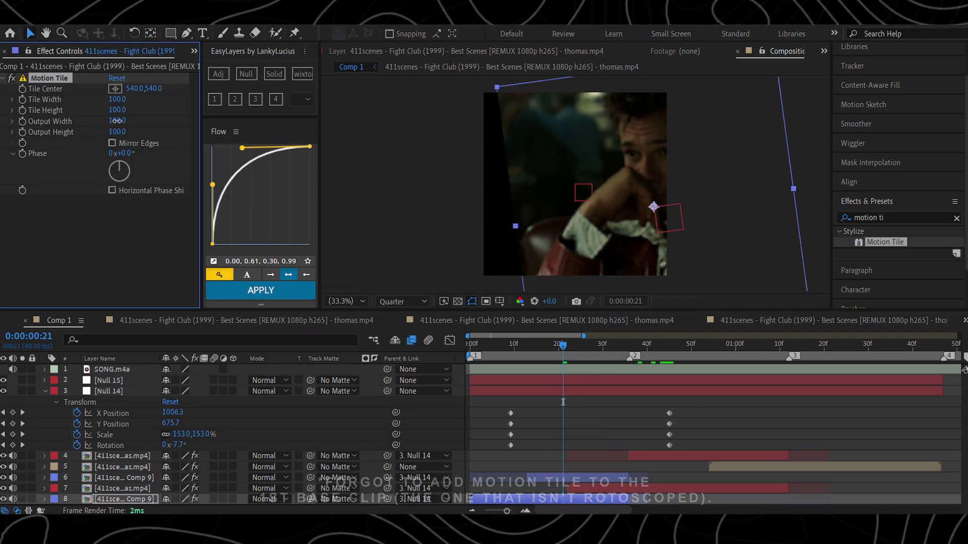
drag(117, 121, 123, 126)
click(112, 143)
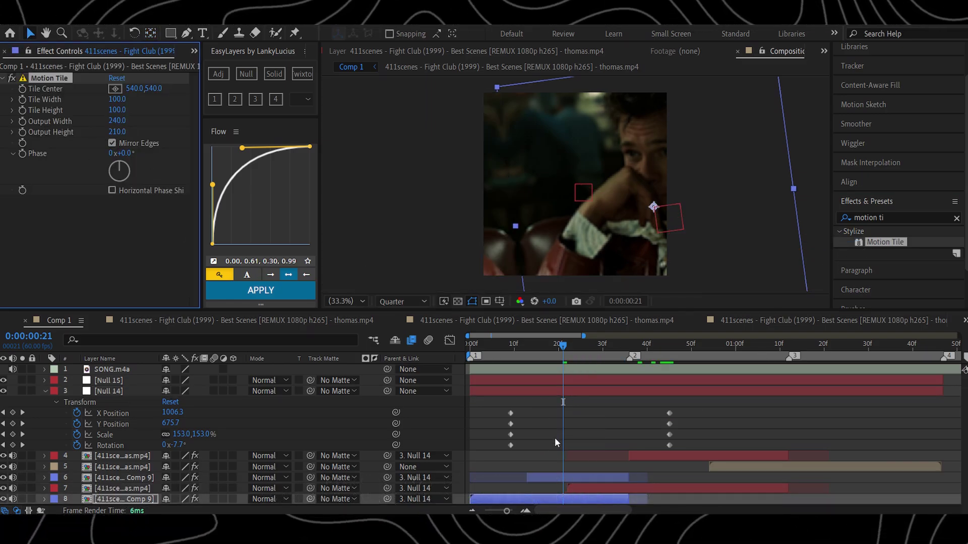
- Apply Easy Ease to all of the first null's transform keyframes and show its X Position curve in the graph editor
click(554, 437)
drag(584, 353, 503, 370)
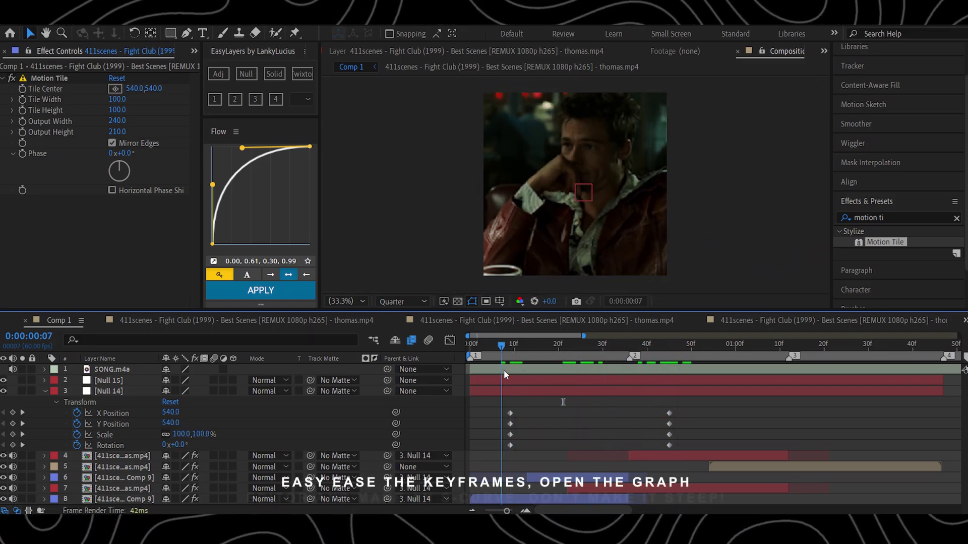
drag(489, 408, 707, 443)
key(F9)
drag(698, 406, 496, 415)
click(449, 341)
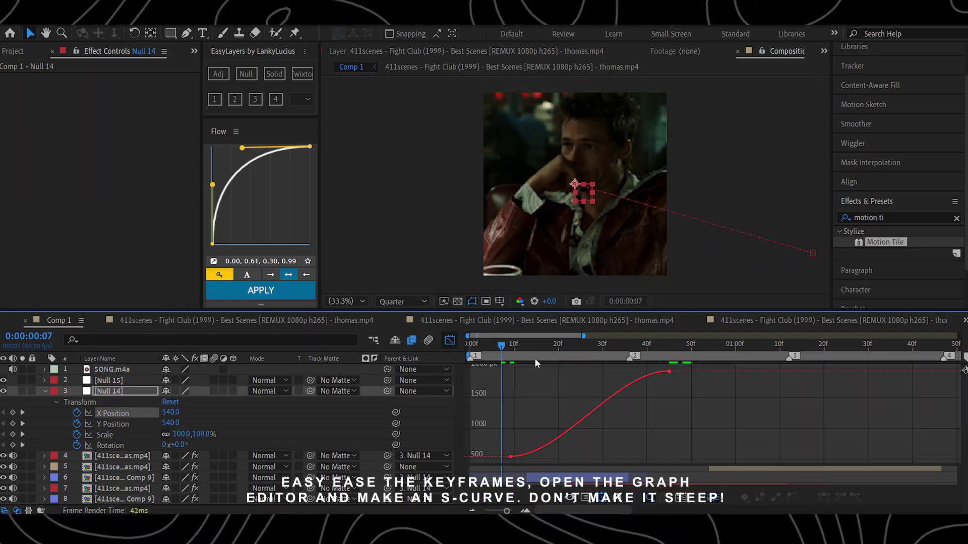
- Shape the first null's X Position curve into a smooth S-curve by extending both keyframe handles to the centre, about frame 27
click(558, 439)
key(=)
drag(624, 456, 678, 456)
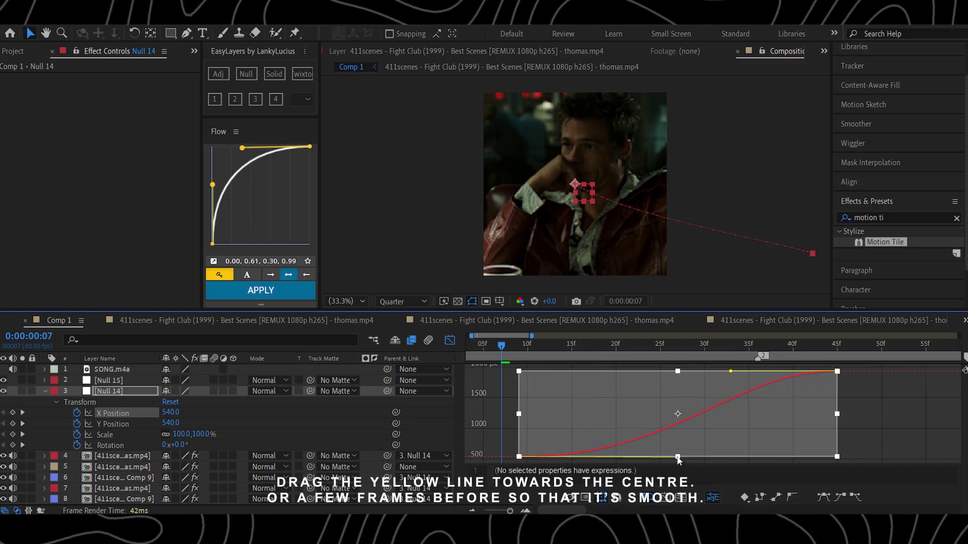
drag(730, 371, 678, 371)
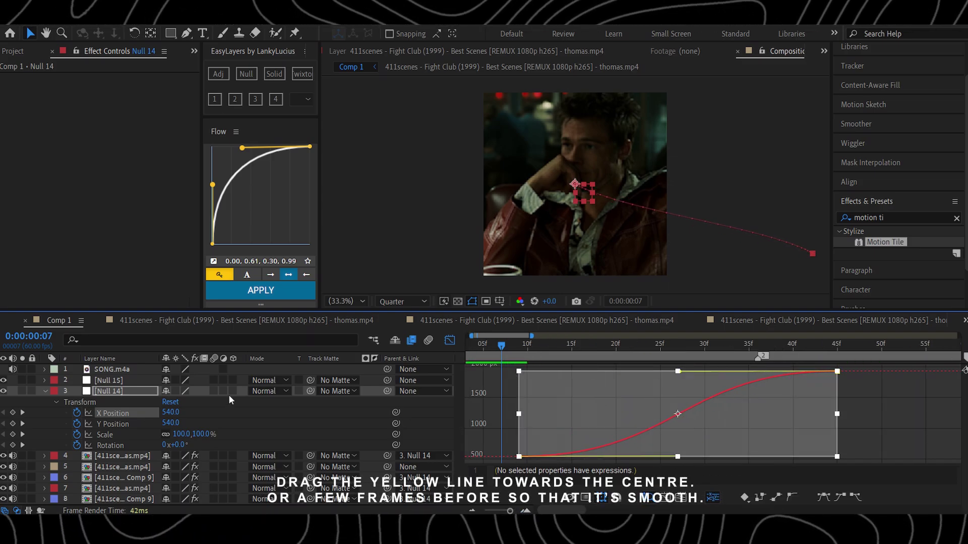
- Shape the first null's Y Position curve into the same S-curve, with both keyframe handles meeting at about frame 27
click(126, 424)
click(648, 432)
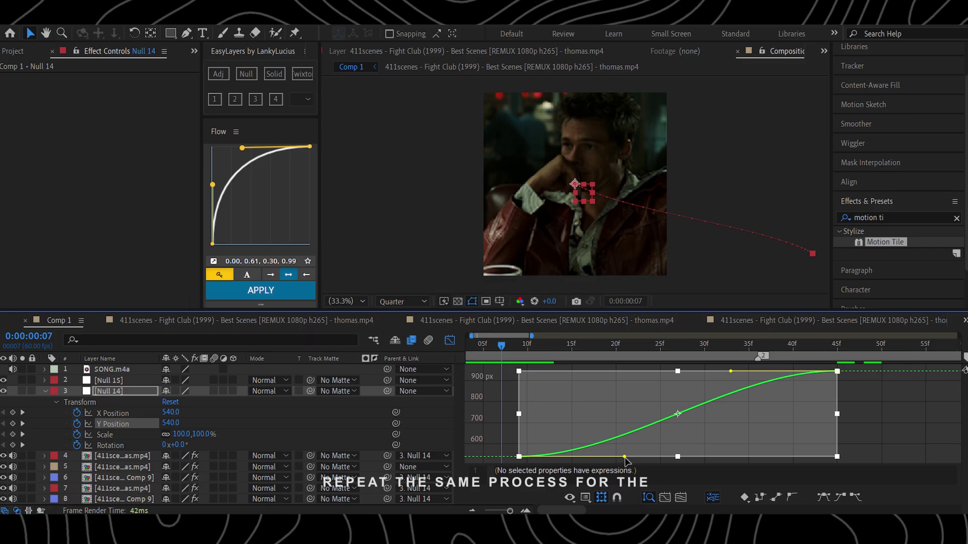
drag(624, 456, 679, 456)
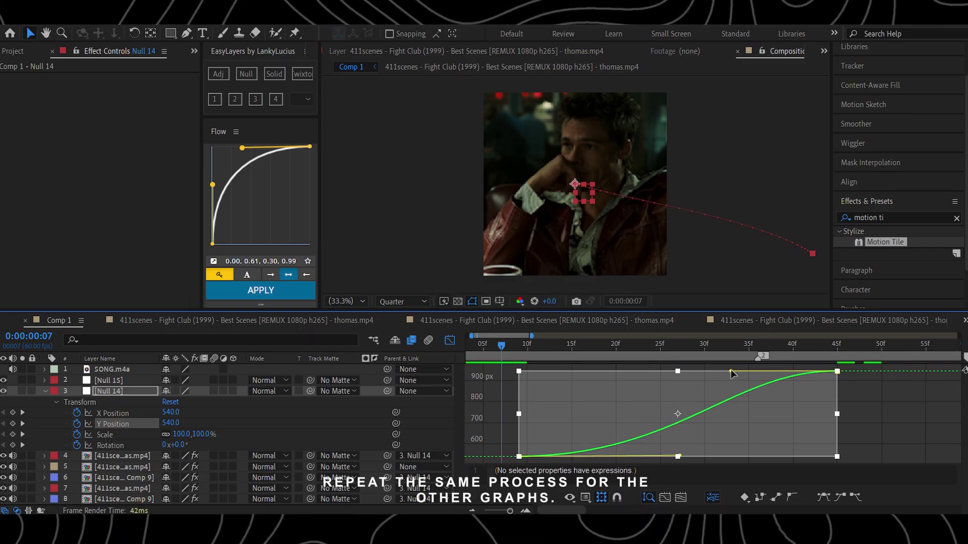
drag(730, 371, 676, 372)
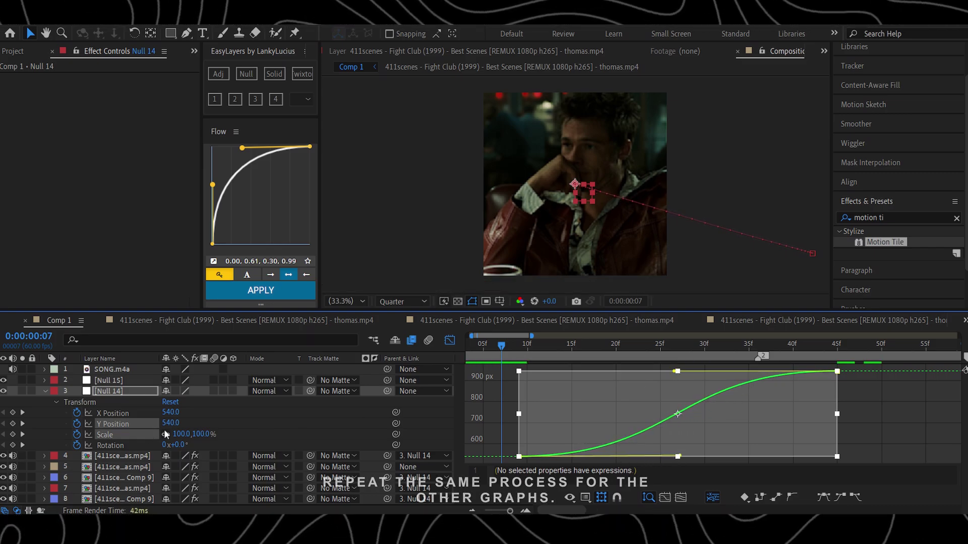
- Shape the first null's Scale curve into the same S-curve, with both keyframe handles extended to about frame 27
click(146, 435)
click(645, 428)
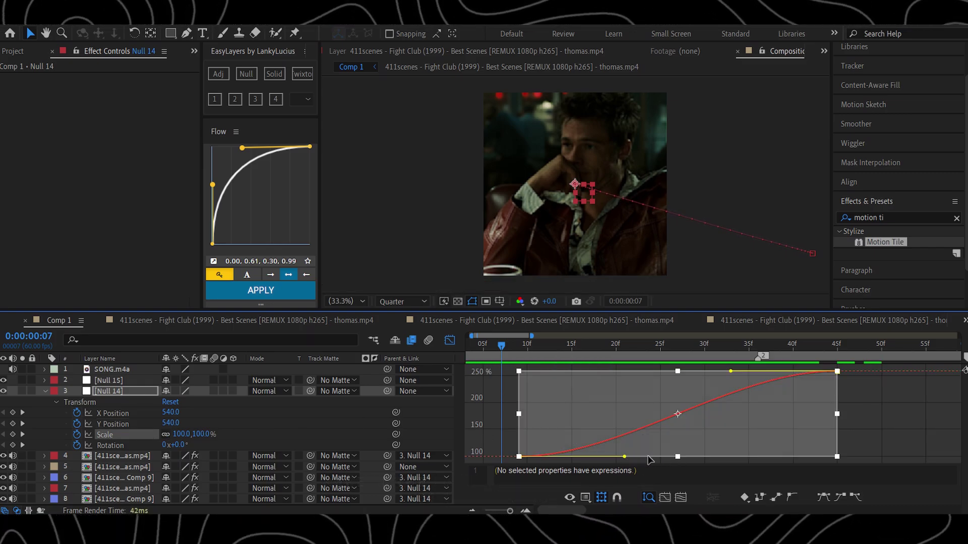
drag(624, 456, 677, 456)
drag(730, 371, 680, 370)
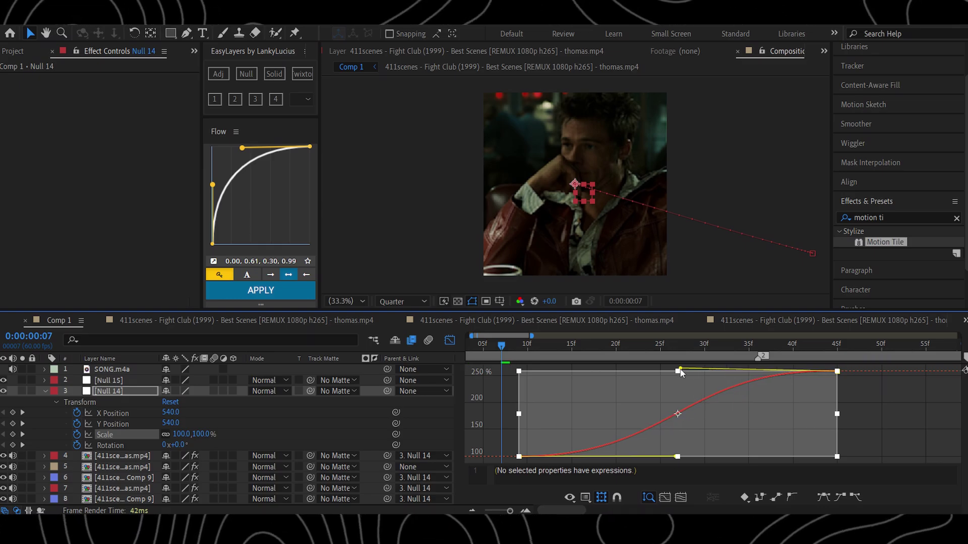
- Shape the first null's Rotation curve into a matching S-curve by pulling both keyframe handles to the centre, about frame 27
click(110, 446)
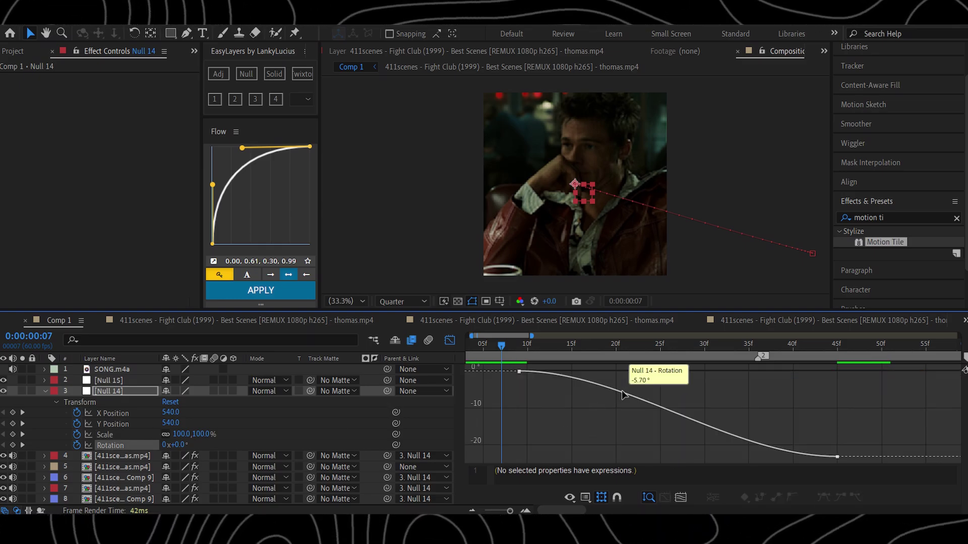
click(637, 379)
drag(624, 371, 676, 372)
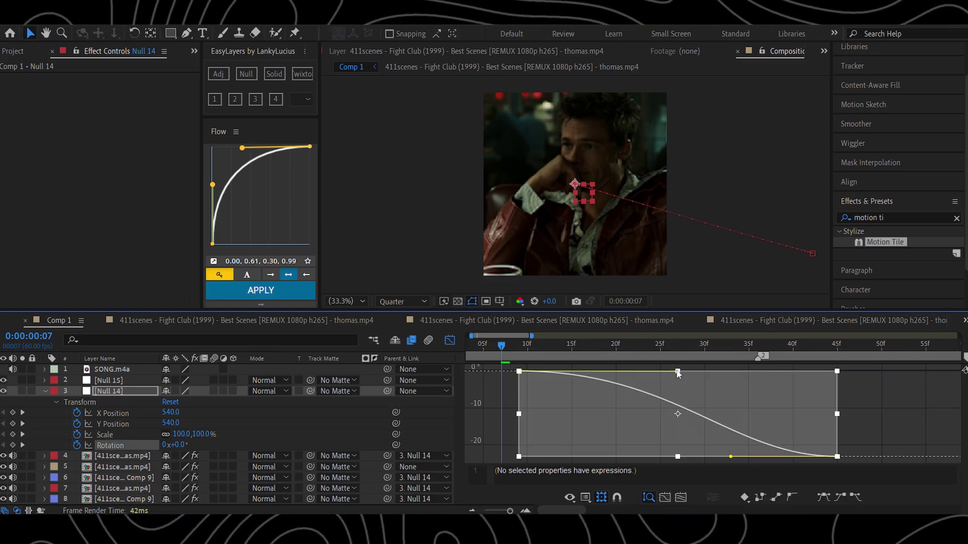
drag(729, 457, 676, 457)
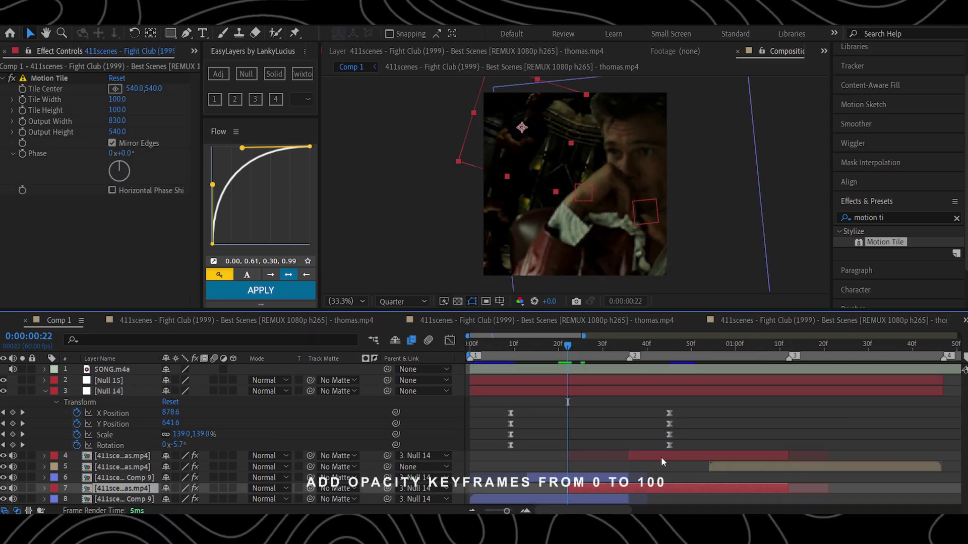
- Keyframe the lower copy of the second clip's Opacity from 0% at frame 22 to 100% at frame 36, and preview the transition
click(76, 499)
drag(108, 503, 61, 503)
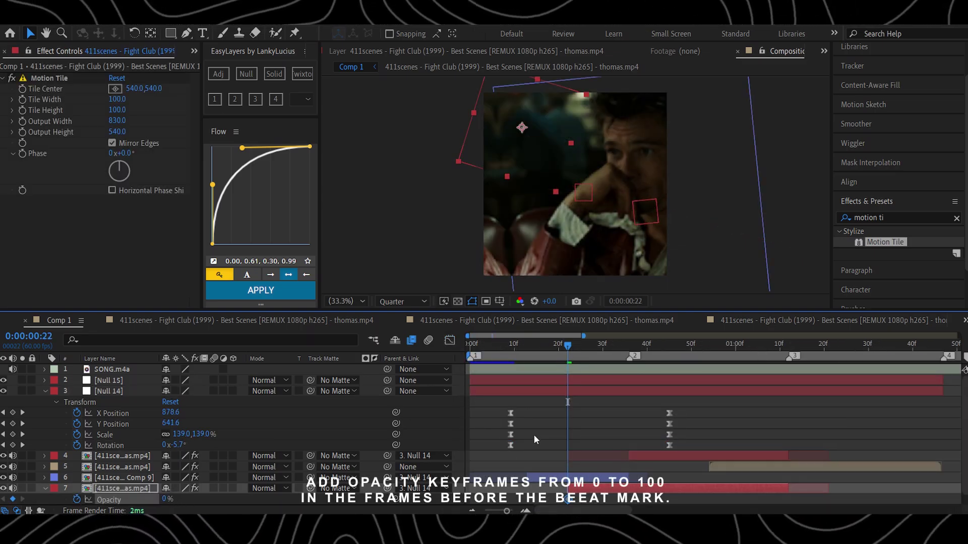
scroll(533, 435, down, 1)
drag(609, 344, 629, 348)
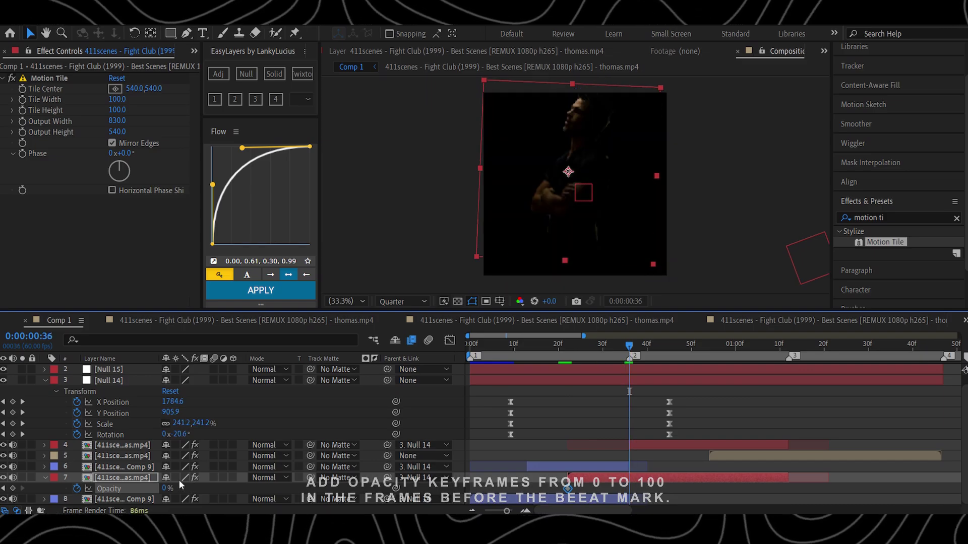
drag(166, 488, 272, 467)
drag(628, 347, 479, 355)
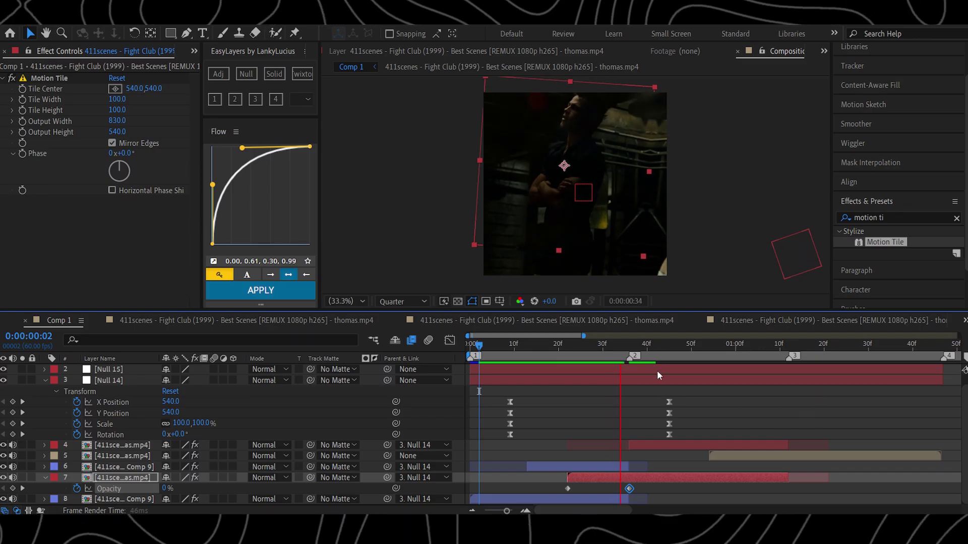
key(space)
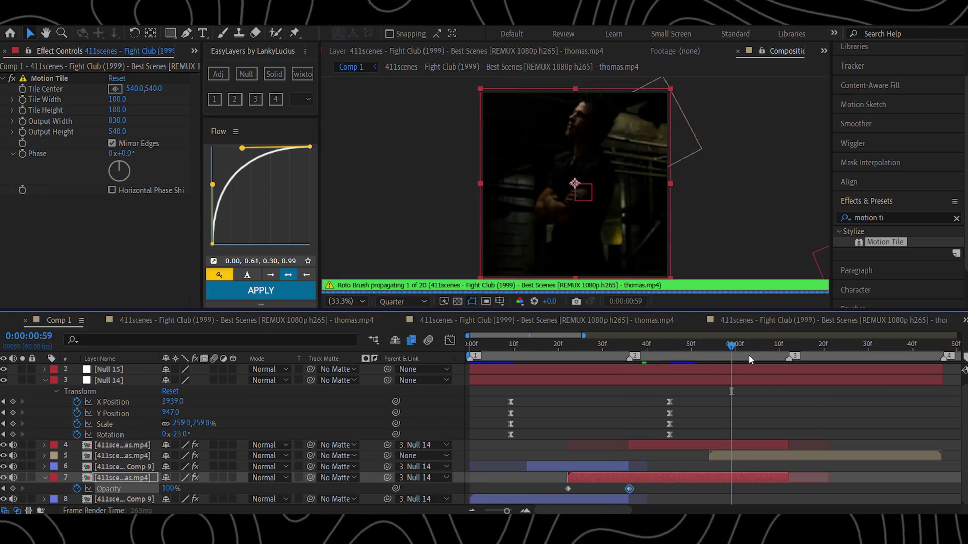
- Place the playhead at the start of the third clip, frame 54, and parent that clip to the first null
click(743, 455)
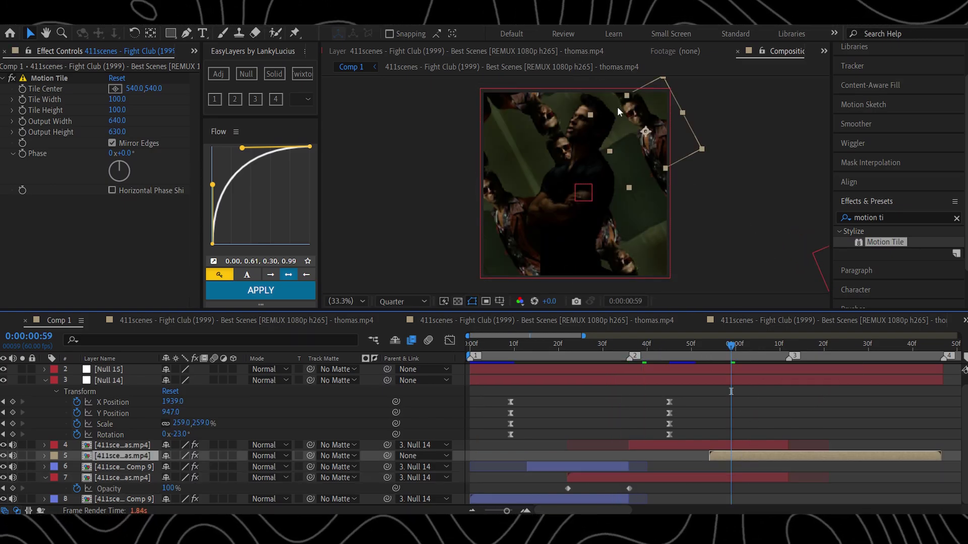
click(688, 370)
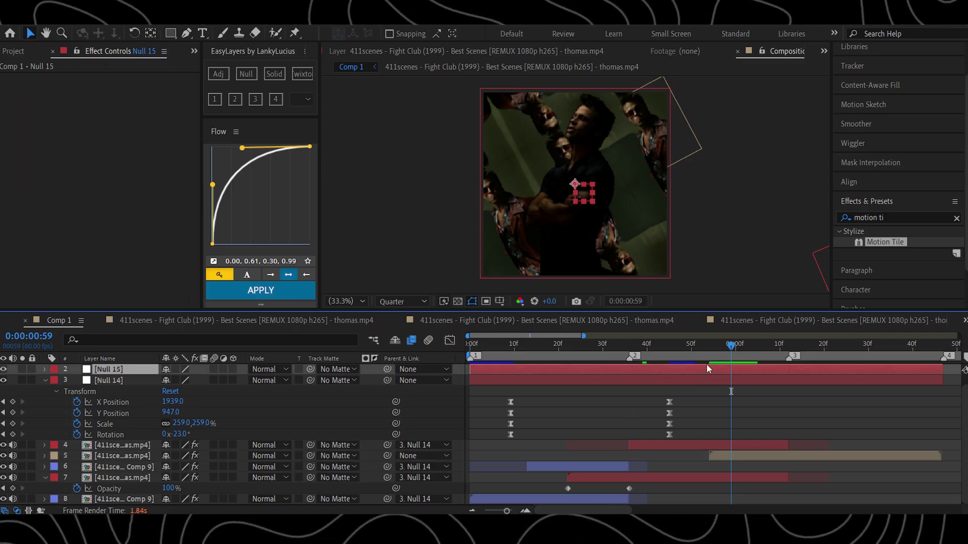
mouse_move(706, 353)
mouse_down()
mouse_move(662, 352)
mouse_move(701, 353)
mouse_move(709, 367)
mouse_up()
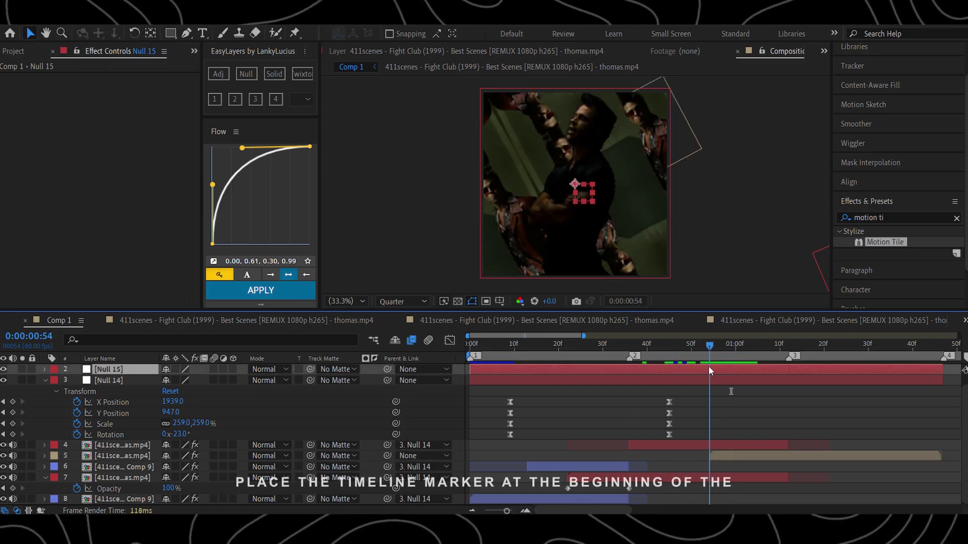
click(724, 454)
drag(387, 455, 121, 382)
click(121, 382)
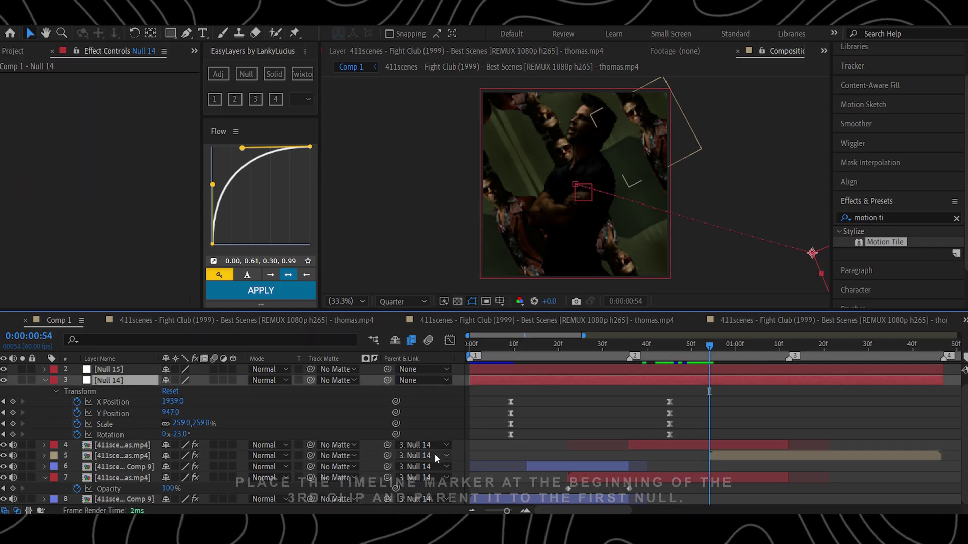
- Parent the first null to the second null above it, and reveal the second null's Rotation property with the playhead at frame 39
click(643, 347)
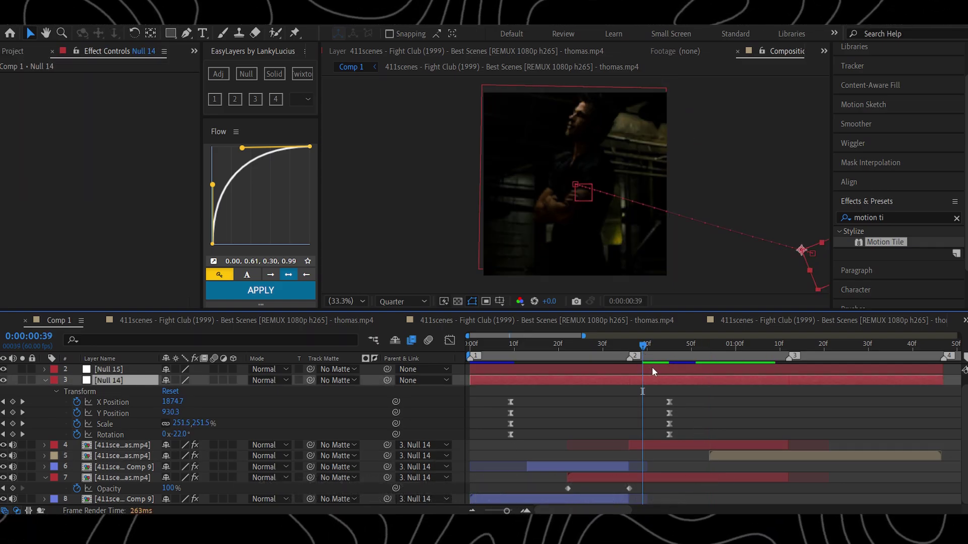
click(646, 371)
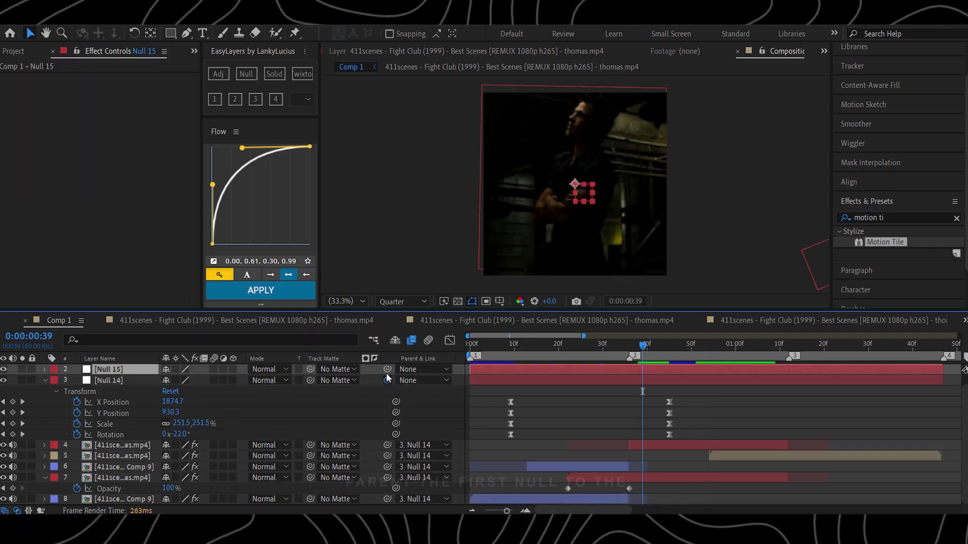
scroll(426, 393, up, 1)
drag(387, 391, 116, 386)
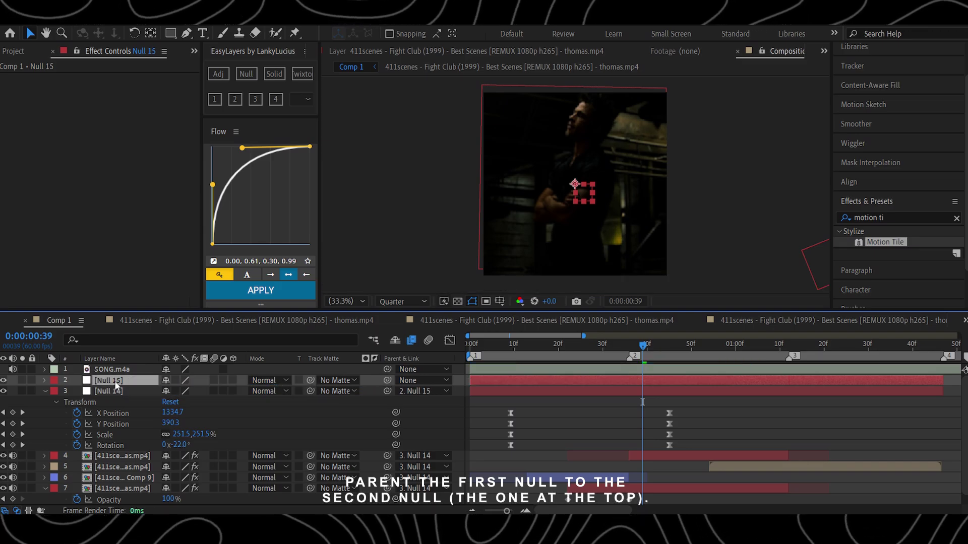
key(s)
key(p)
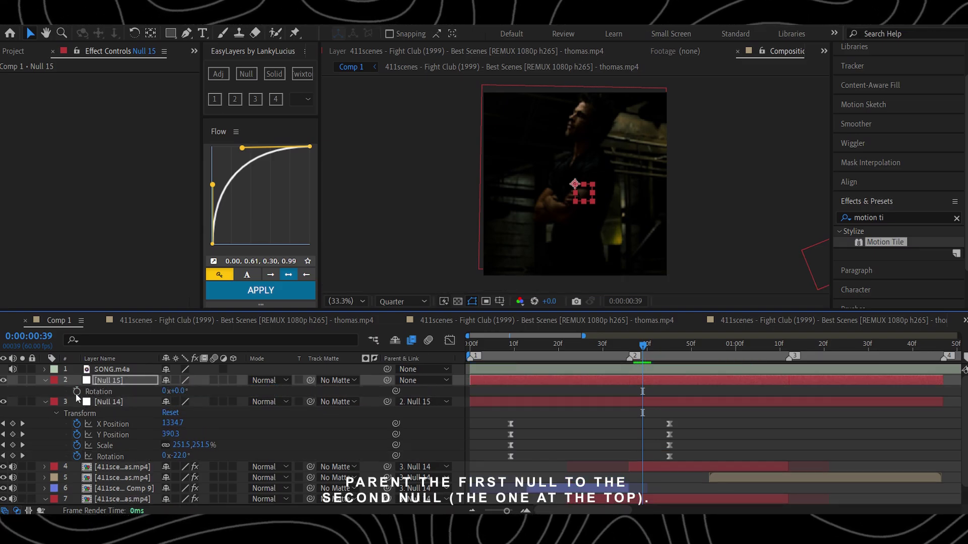
- Keyframe the second null's Position, Scale and Rotation at frame 39 and again at 0:00:01:14, ending at -613, 713, 225% and 28°
key(p)
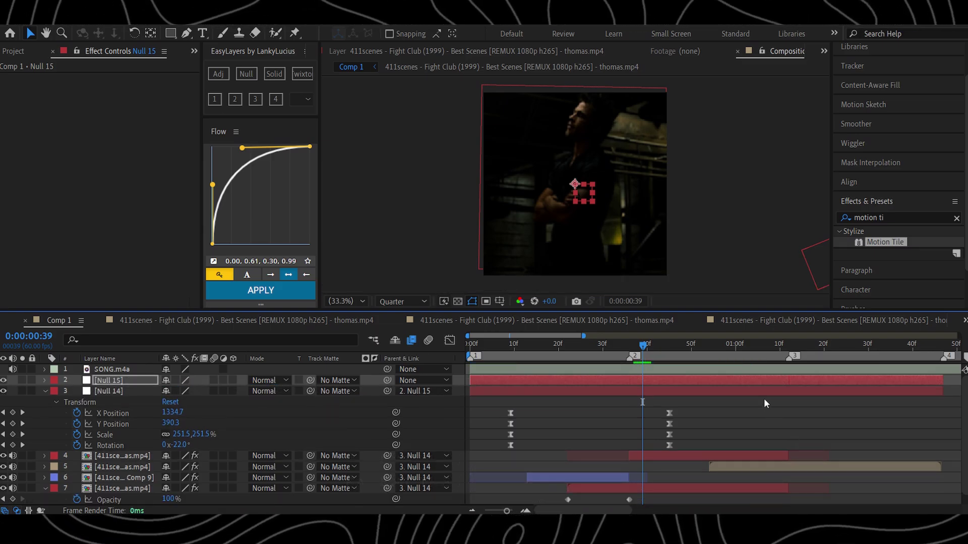
key(u)
click(793, 356)
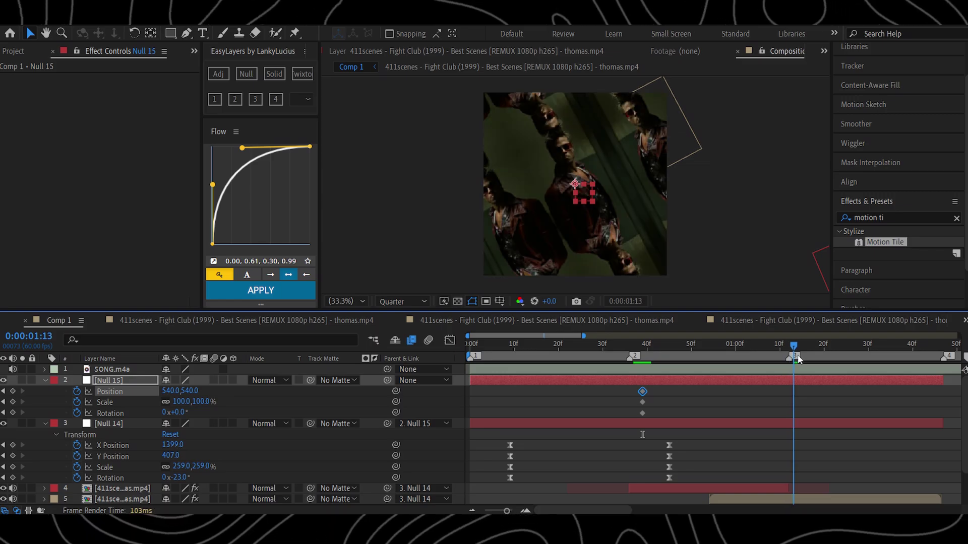
click(798, 359)
drag(183, 402, 75, 402)
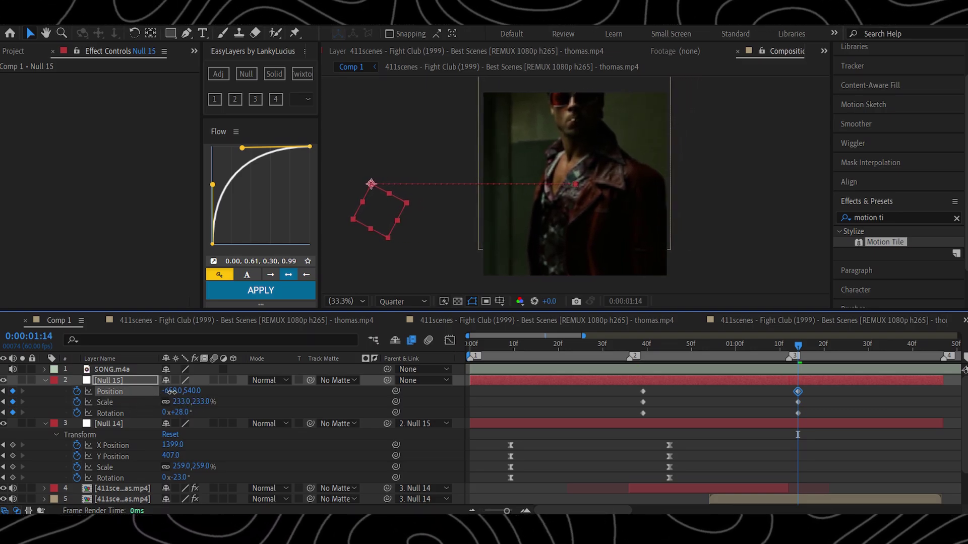
drag(178, 403, 301, 392)
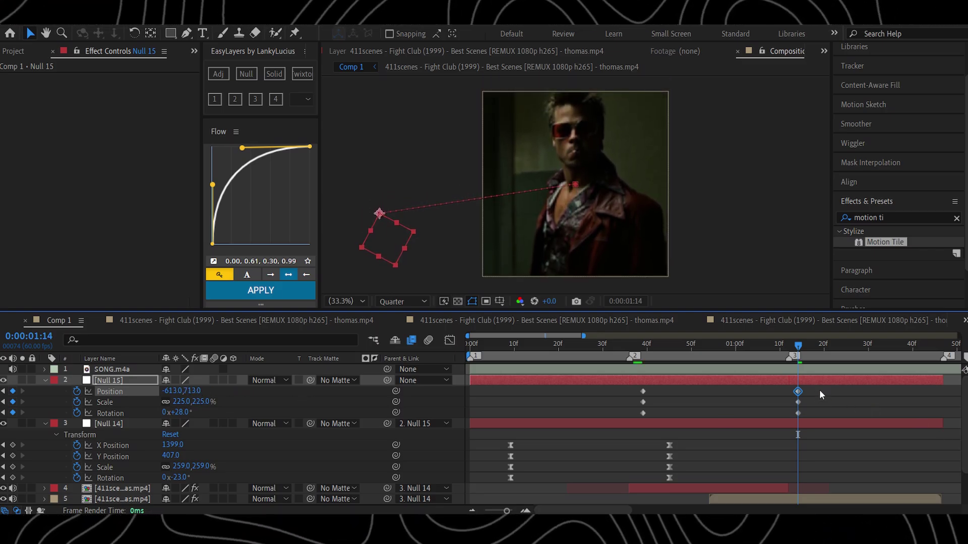
- Separate the second null's Position into X and Y dimensions and apply Easy Ease to all its keyframes
right_click(136, 393)
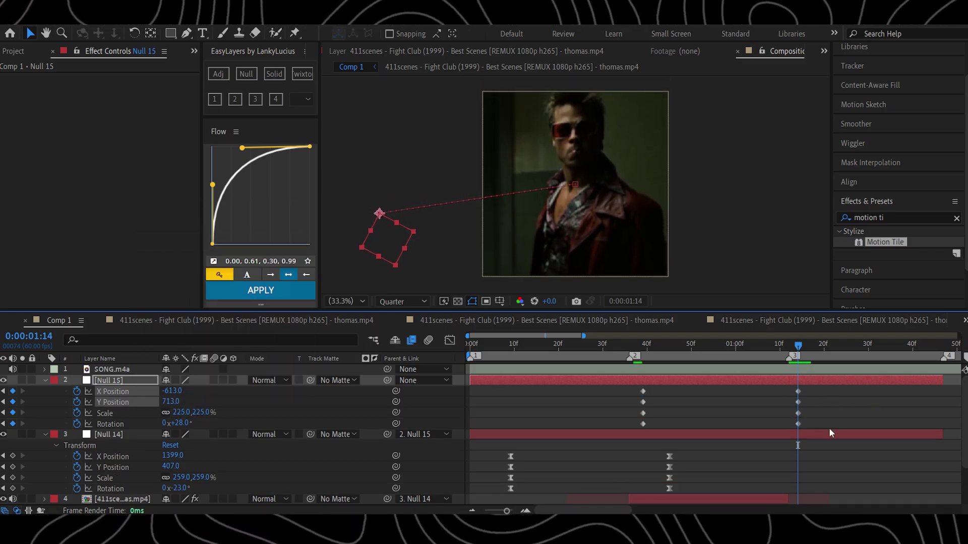
drag(829, 429, 620, 388)
click(797, 391)
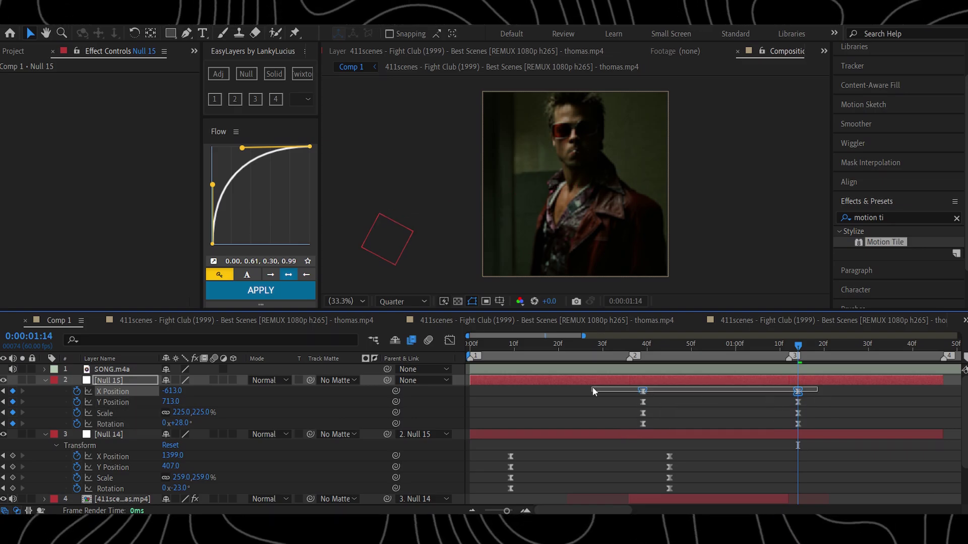
- Shape the second null's X and Y Position curves into S-curves by pulling both keyframe handles of each to the centre, about frame 57
click(450, 341)
click(525, 511)
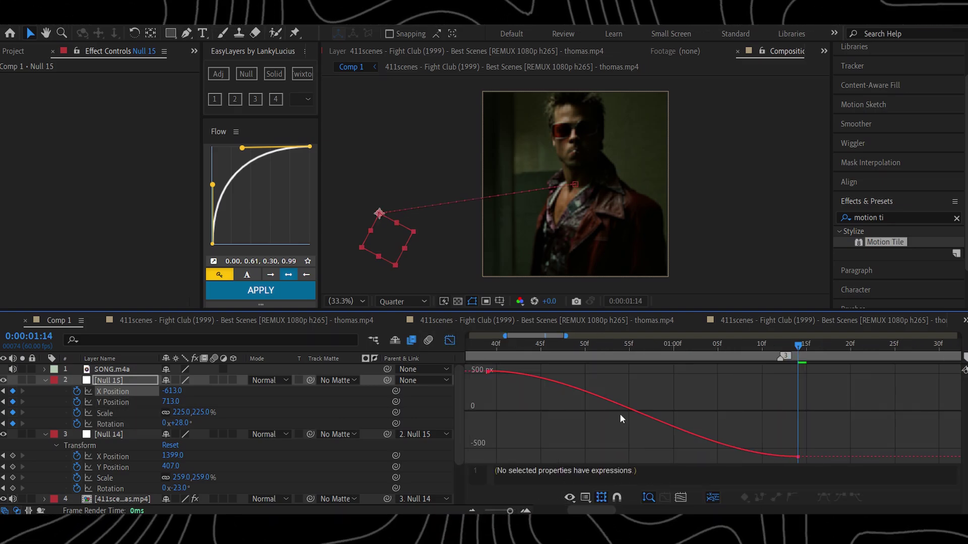
double_click(622, 407)
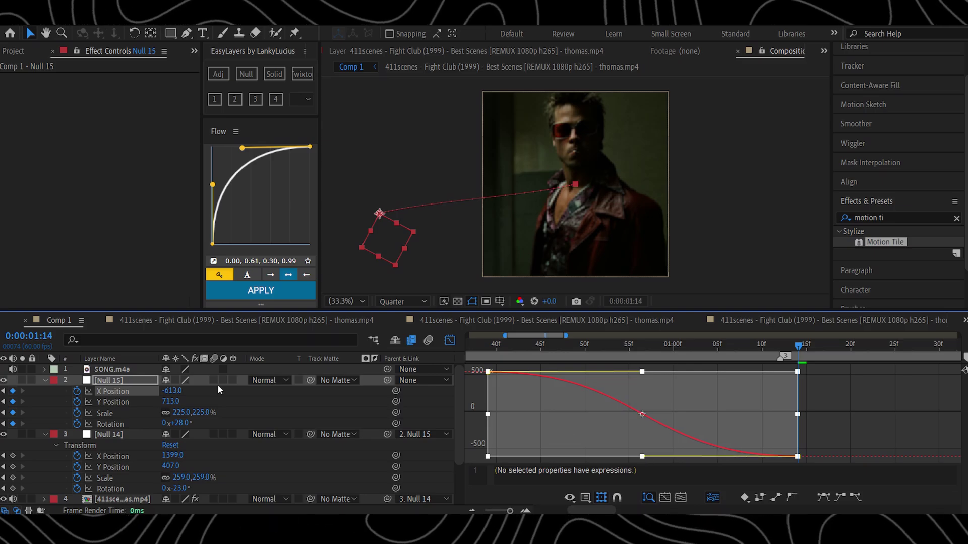
click(116, 403)
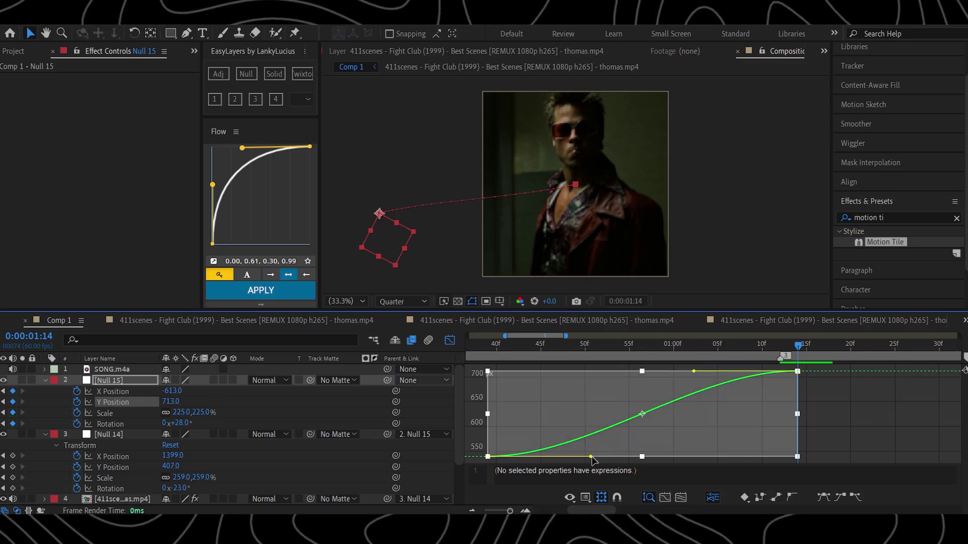
drag(591, 457, 643, 457)
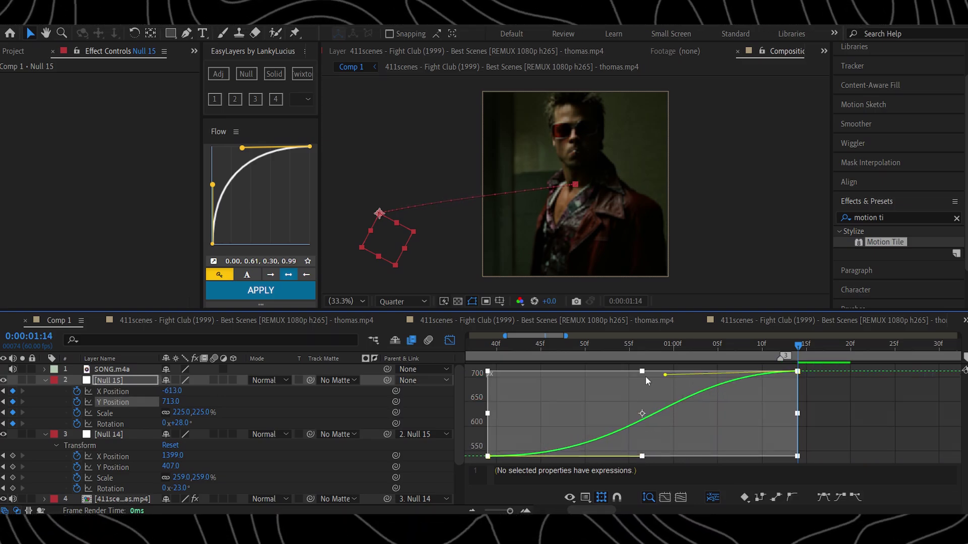
drag(666, 375, 642, 373)
- Shape the second null's Scale and Rotation curves into matching S-curves with both handles at the centre, and return to the layer-bar view
click(143, 414)
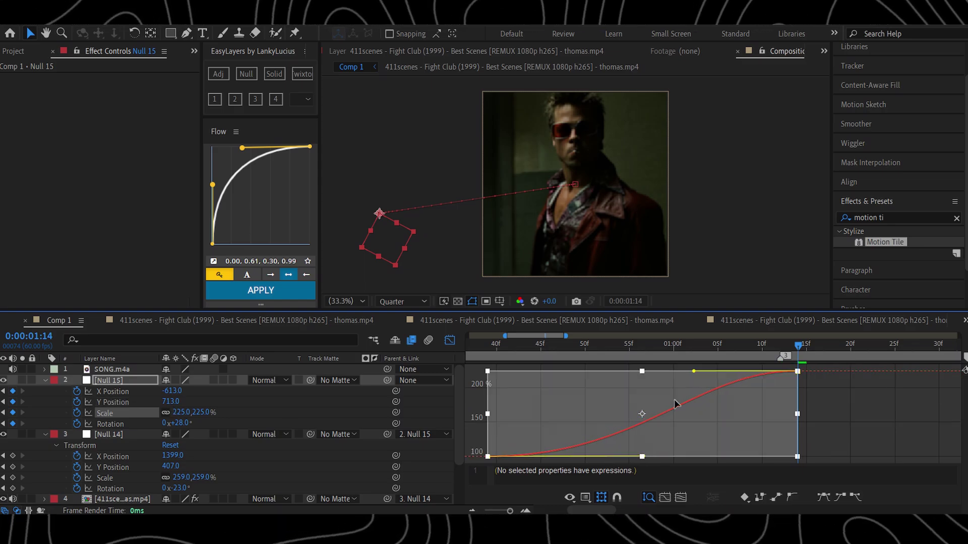
click(131, 424)
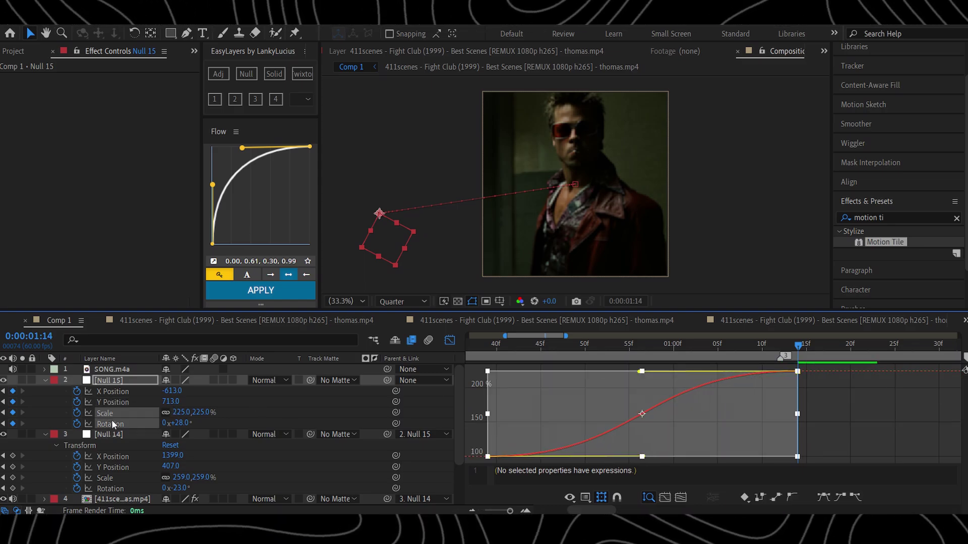
drag(590, 457, 642, 458)
drag(693, 372, 641, 373)
click(448, 341)
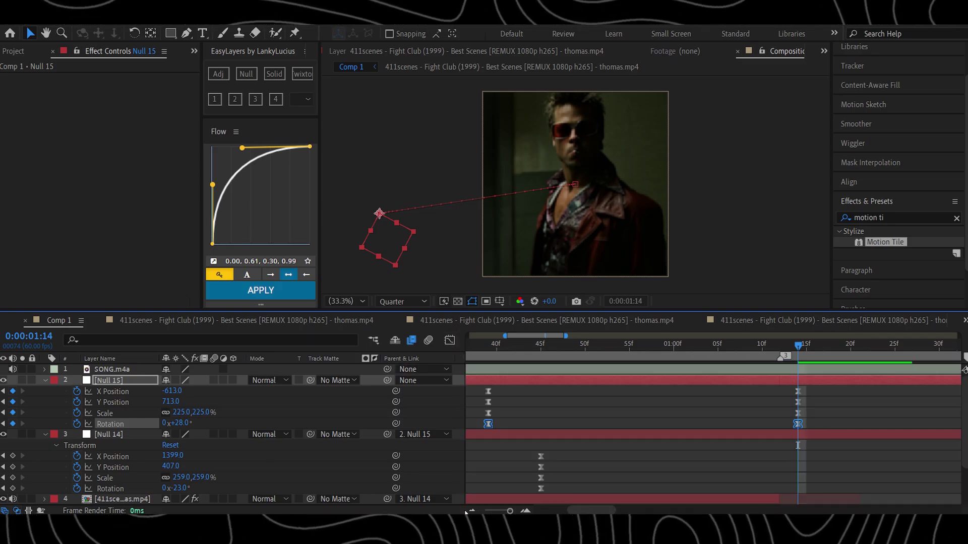
- Examine the second null's Position and Rotation curves in the graph editor, and preview the composition from the start
scroll(610, 461, down, 3)
scroll(655, 453, down, 1)
click(703, 445)
scroll(726, 446, up, 3)
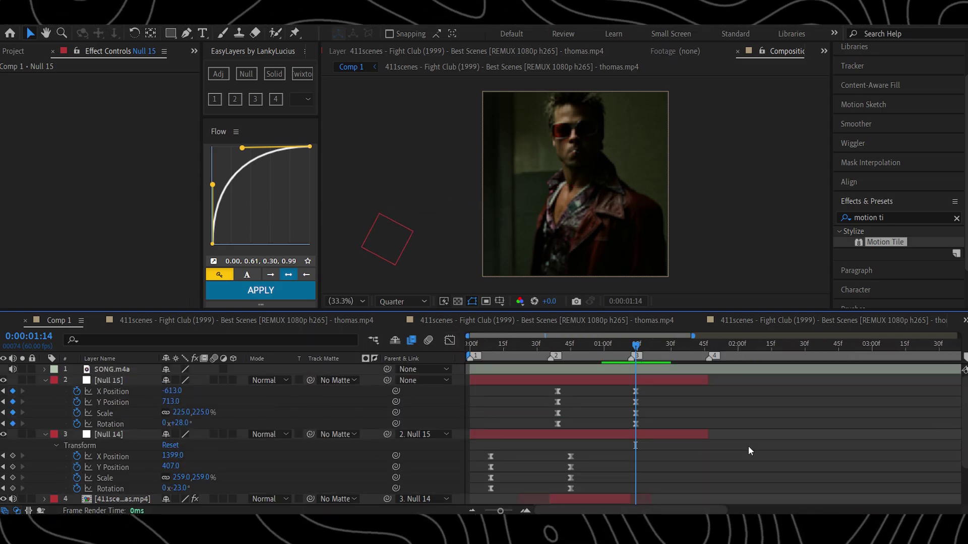
drag(671, 388, 544, 427)
drag(722, 406, 535, 397)
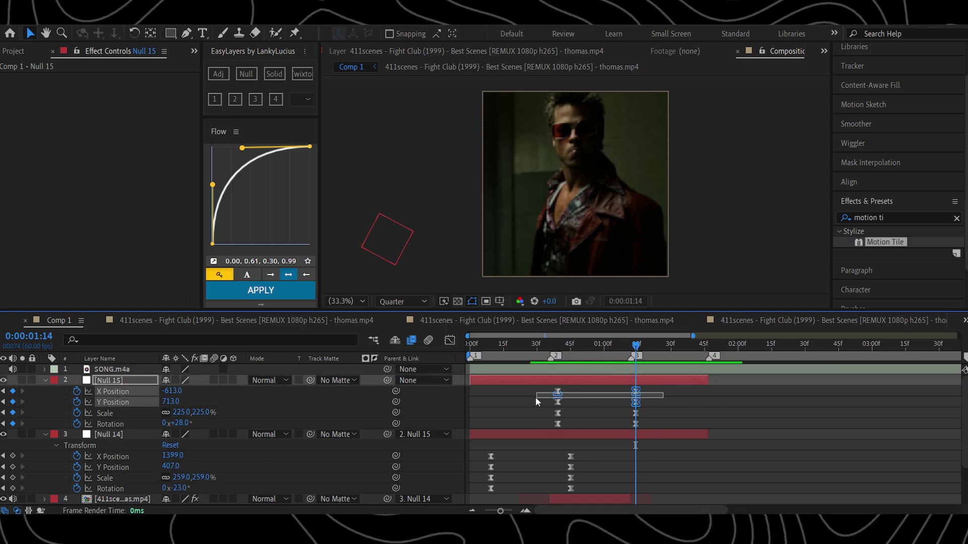
click(449, 341)
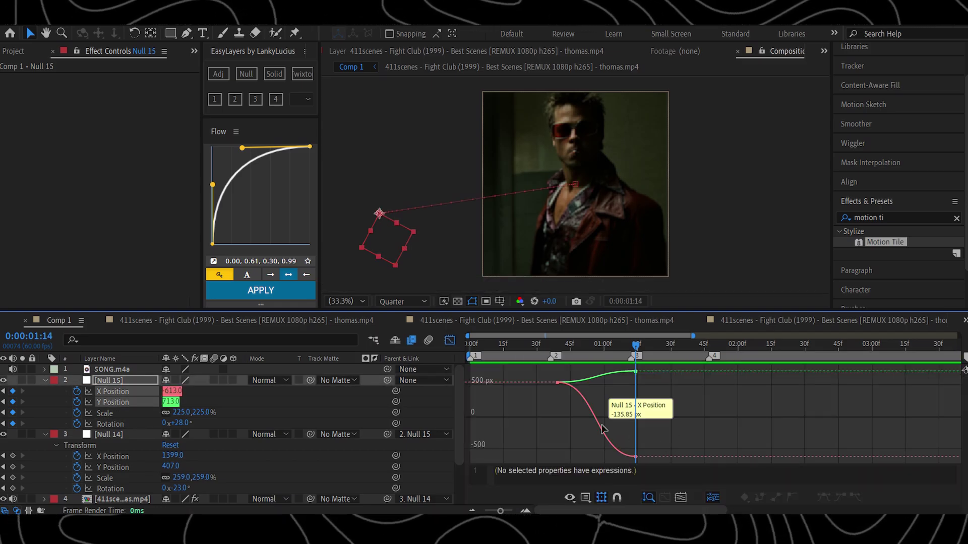
click(110, 424)
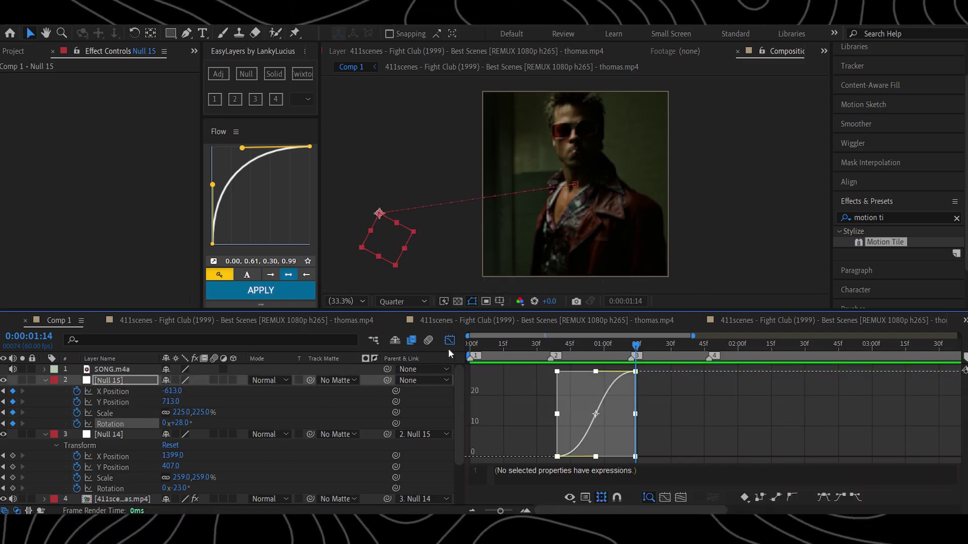
click(449, 342)
key(Home)
key(space)
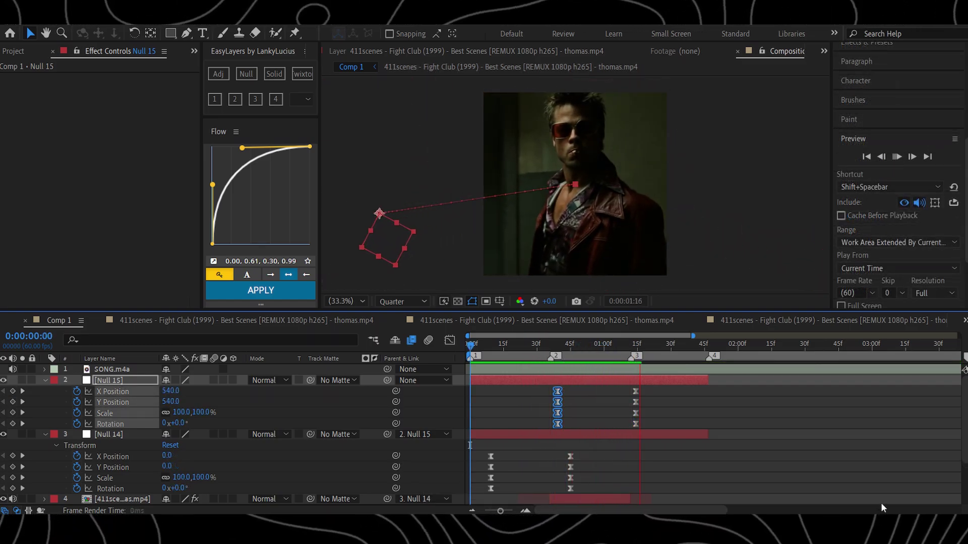
key(space)
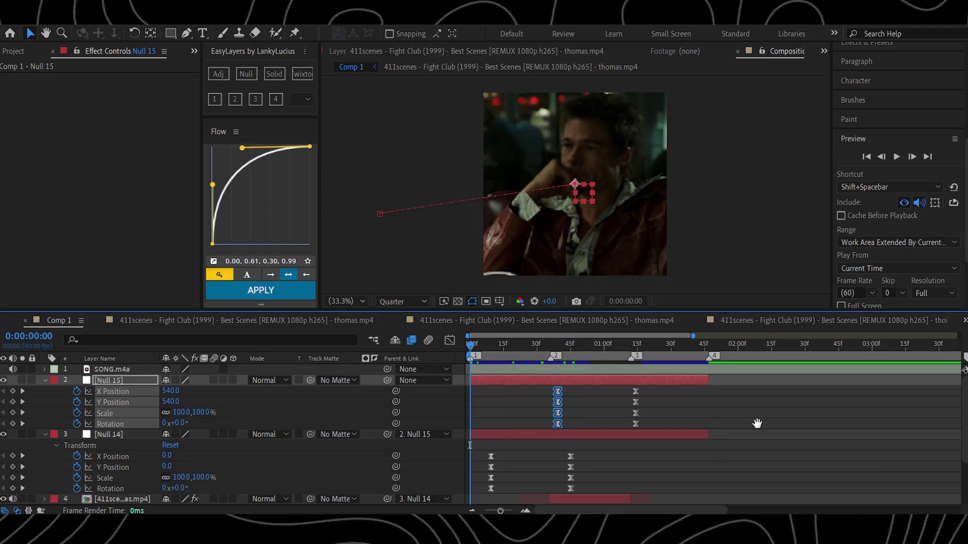
- Widen the first null's animation by moving its X Position, Y Position, Scale and Rotation end keyframes to about frame 54
click(545, 346)
drag(472, 449, 589, 496)
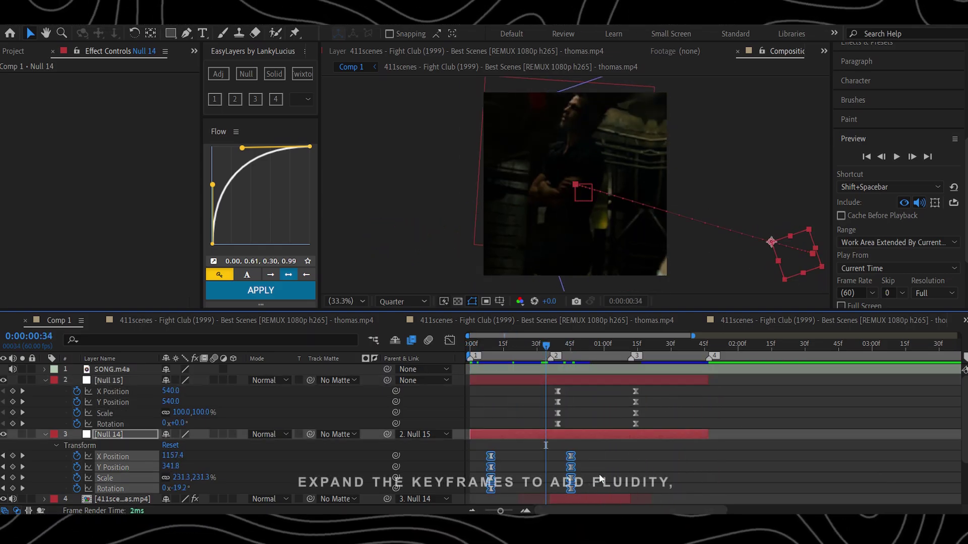
drag(572, 458, 592, 455)
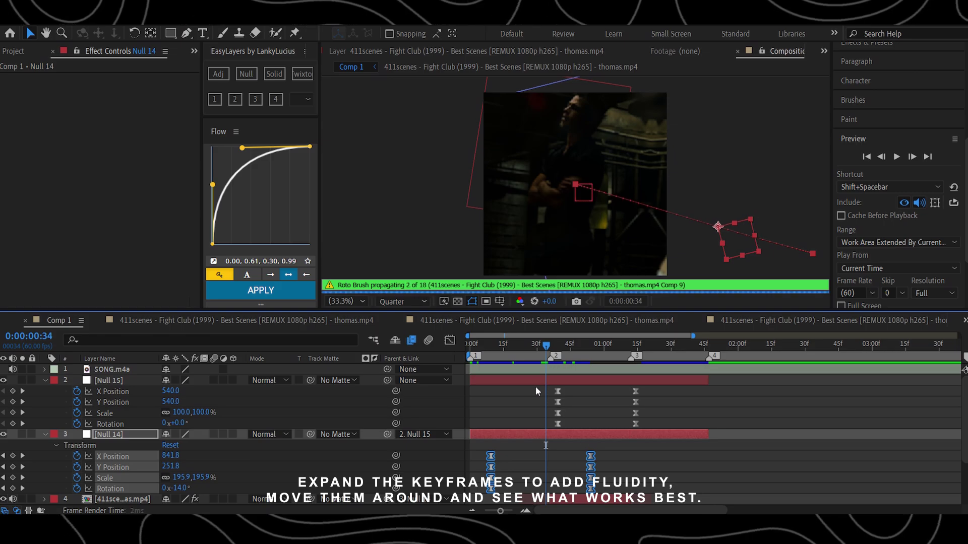
- Widen the second null's animation by moving its start keyframes to about frame 31 and its end keyframes to about 0:00:01:19
drag(535, 386, 574, 428)
drag(592, 392, 648, 427)
drag(635, 392, 646, 393)
click(605, 395)
- Return to frame 0, set the preview resolution to Quarter, and play the transitions to check the widened keyframe timing
drag(546, 347, 456, 346)
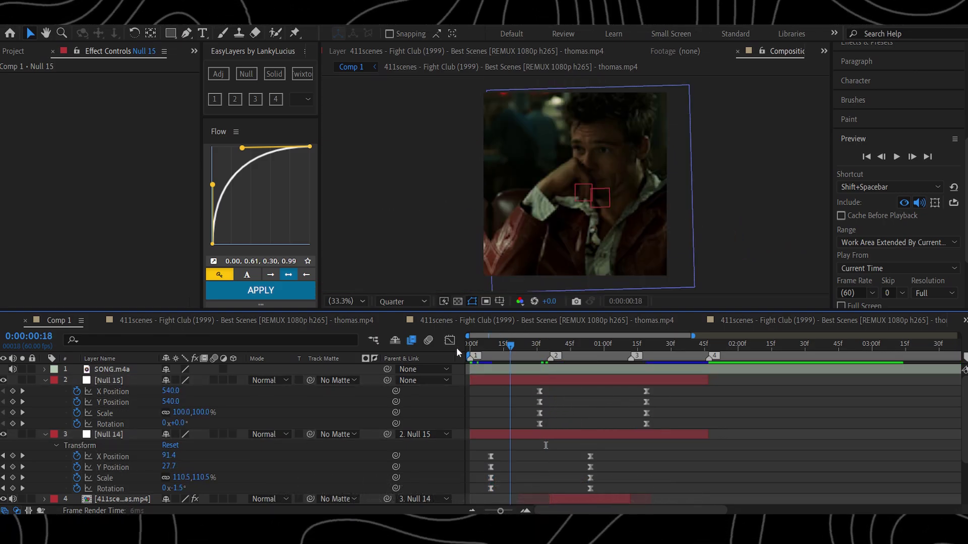
click(942, 293)
click(930, 369)
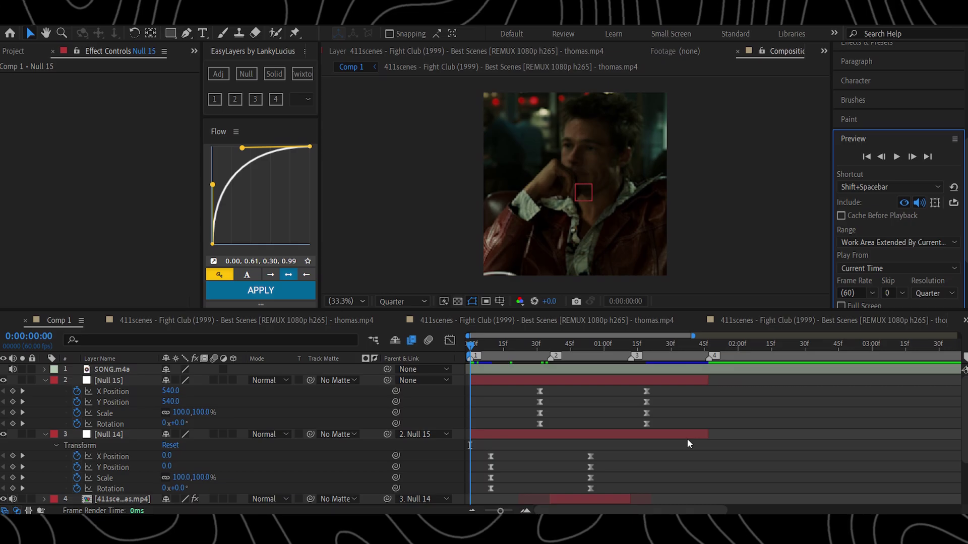
click(687, 435)
key(space)
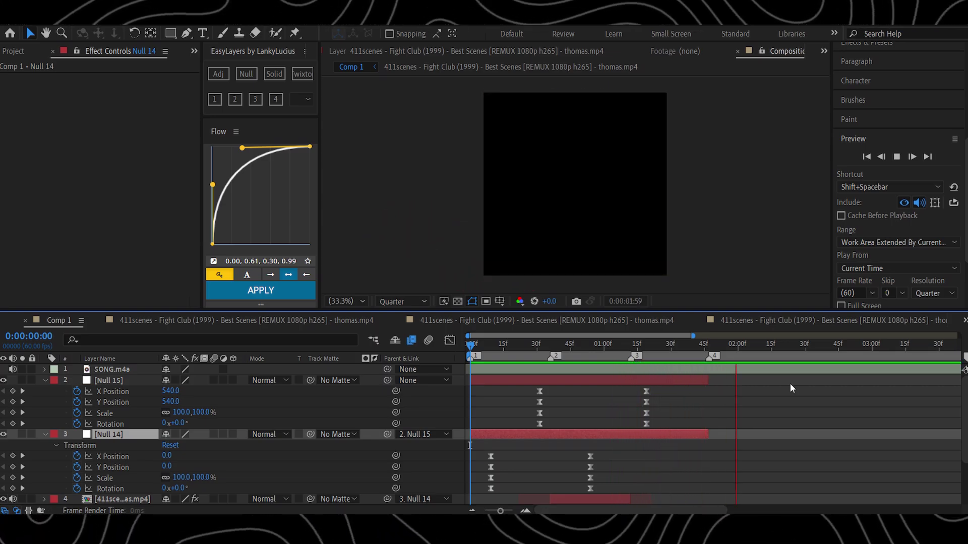
key(space)
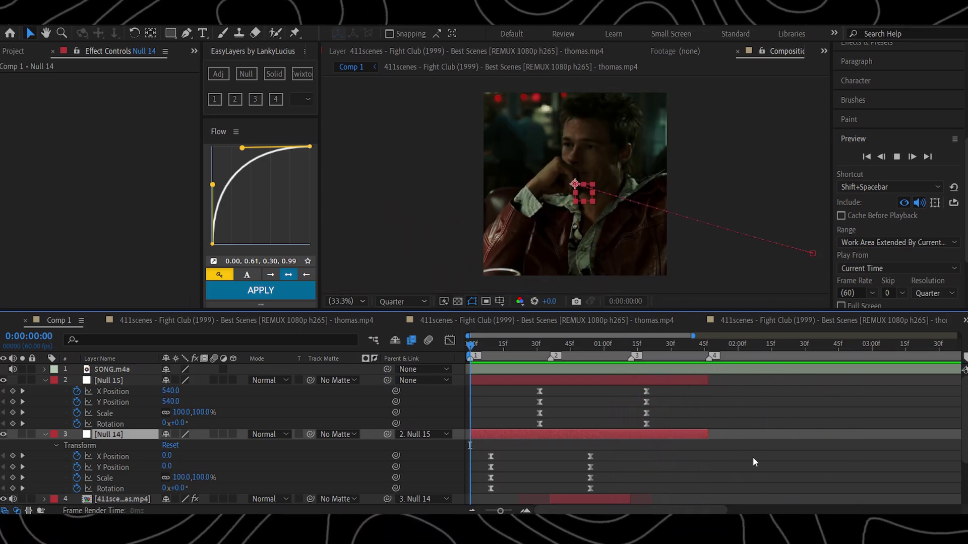
key(space)
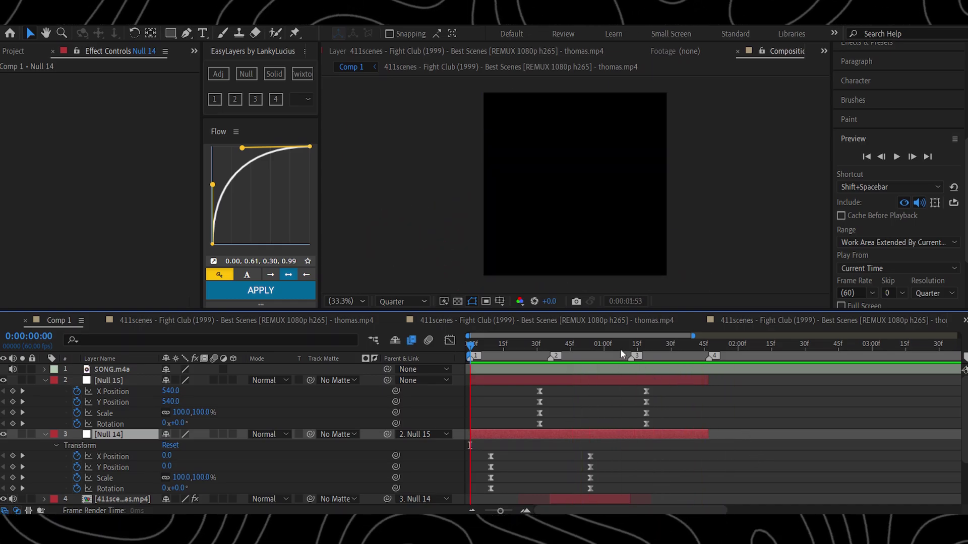
key(space)
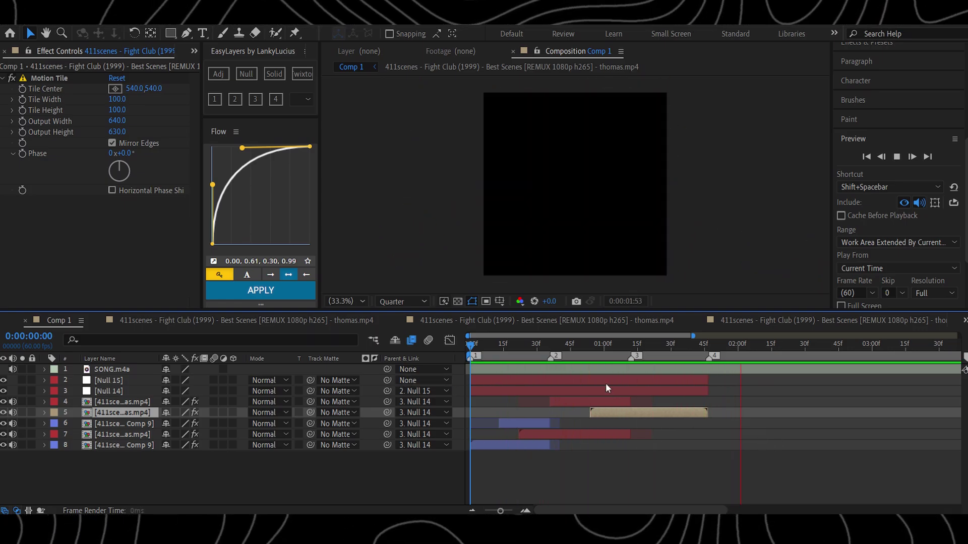
key(space)
- Find S_BlurMoCurves in the effects library by searching for "s_blur" and apply it to the first clip on the lowest layer
click(527, 445)
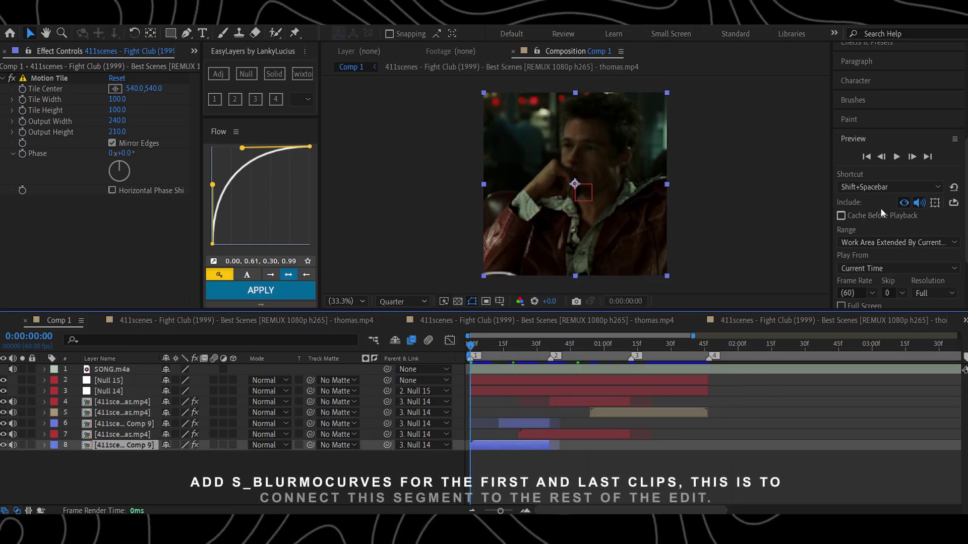
click(878, 138)
click(866, 214)
click(867, 204)
click(882, 215)
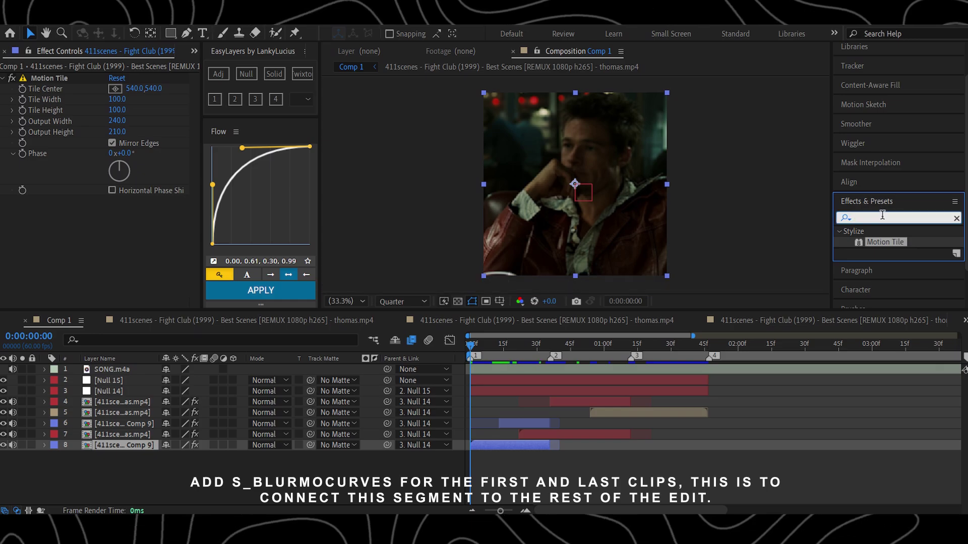
text(s_blur)
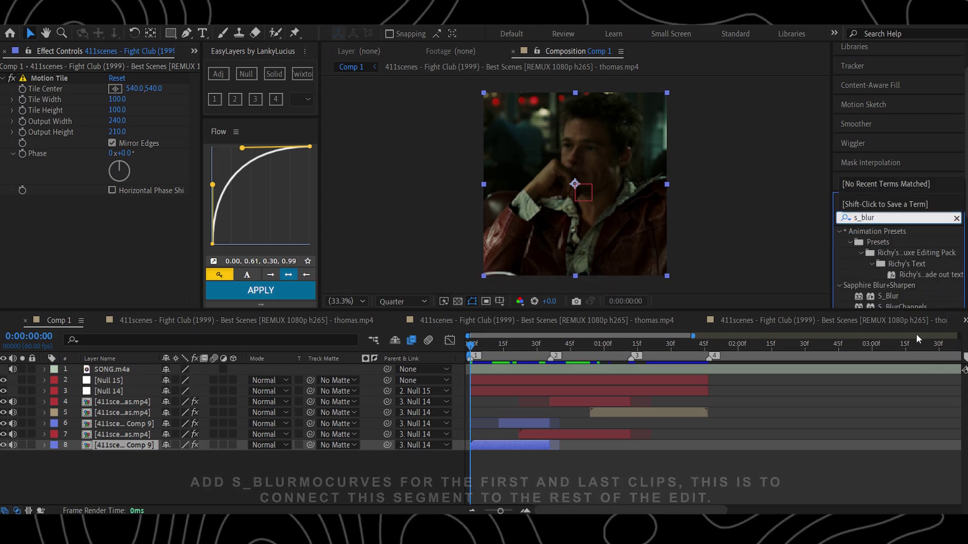
scroll(947, 280, down, 3)
click(905, 260)
drag(494, 443, 493, 440)
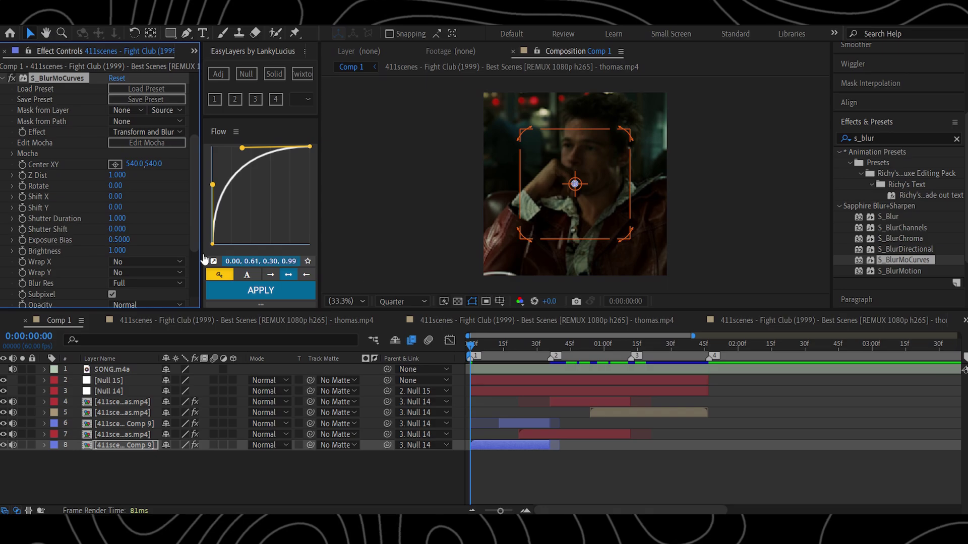
- Set the first clip's S_BlurMoCurves Z Dist to 0.610, centre the effect on the face at 531, 387, and keyframe Z Dist at frame 0
mouse_move(119, 177)
mouse_down()
mouse_move(100, 176)
mouse_move(115, 176)
mouse_up()
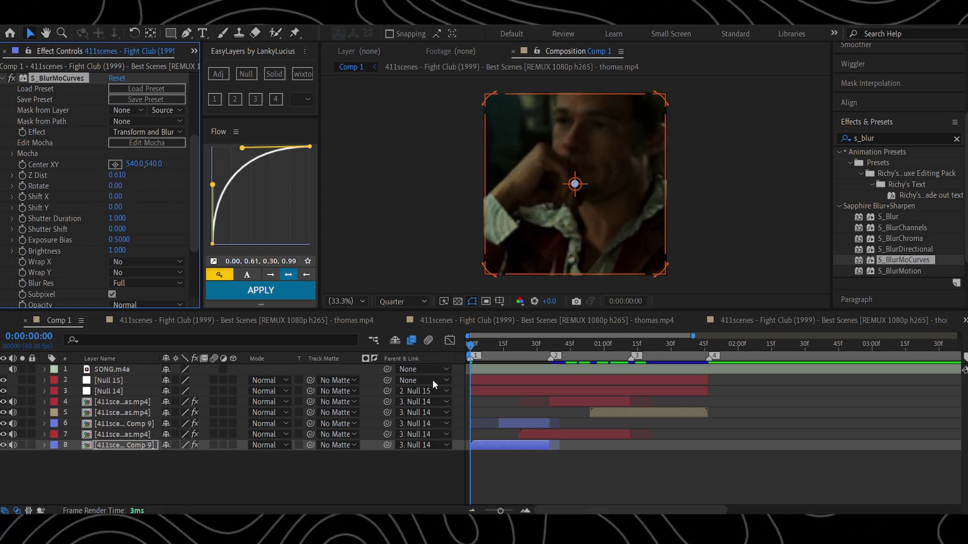
drag(580, 185, 579, 159)
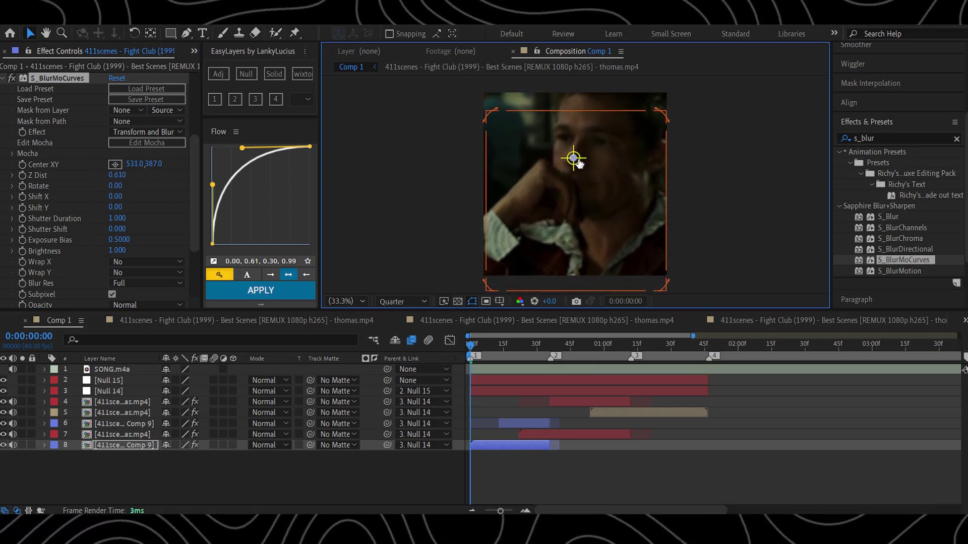
click(525, 510)
click(22, 176)
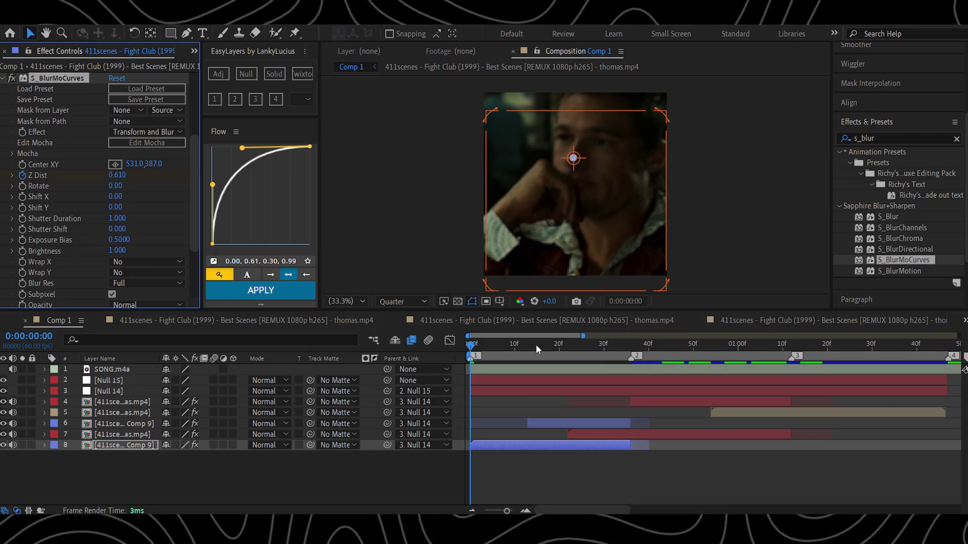
- Add a second Z Dist keyframe of 1 on the first clip and place it at frame 13
click(563, 344)
click(115, 176)
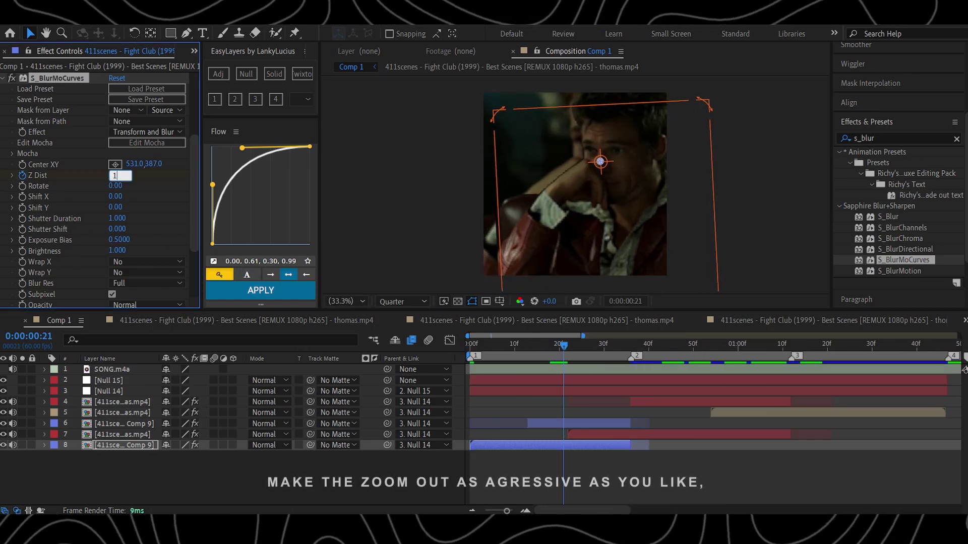
text(1)
key(Return)
key(u)
drag(540, 347, 529, 347)
drag(562, 467, 524, 468)
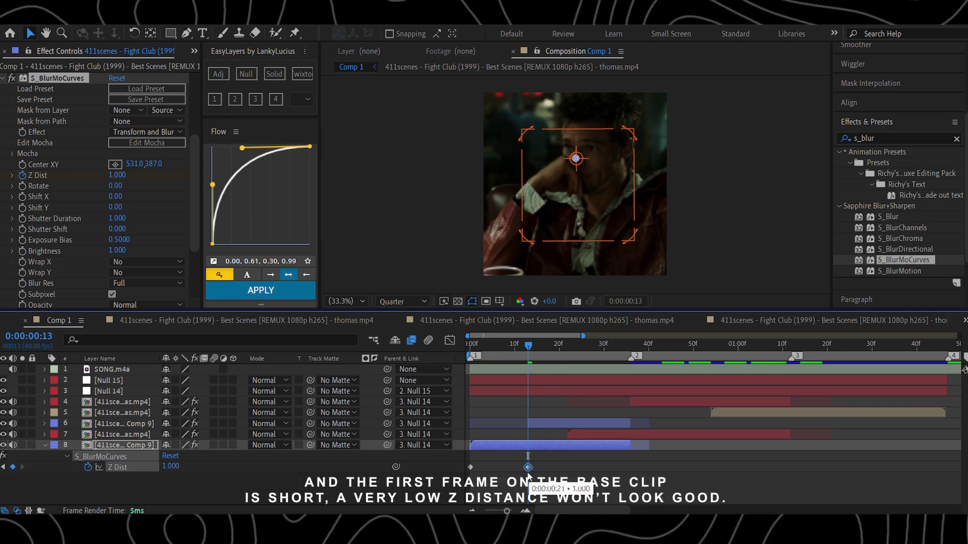
- Ease the first clip's Z Dist keyframes with the Flow curve 0.00, 0.51, 0.30, 0.99 and preview from frame 0
drag(213, 185, 212, 194)
click(259, 290)
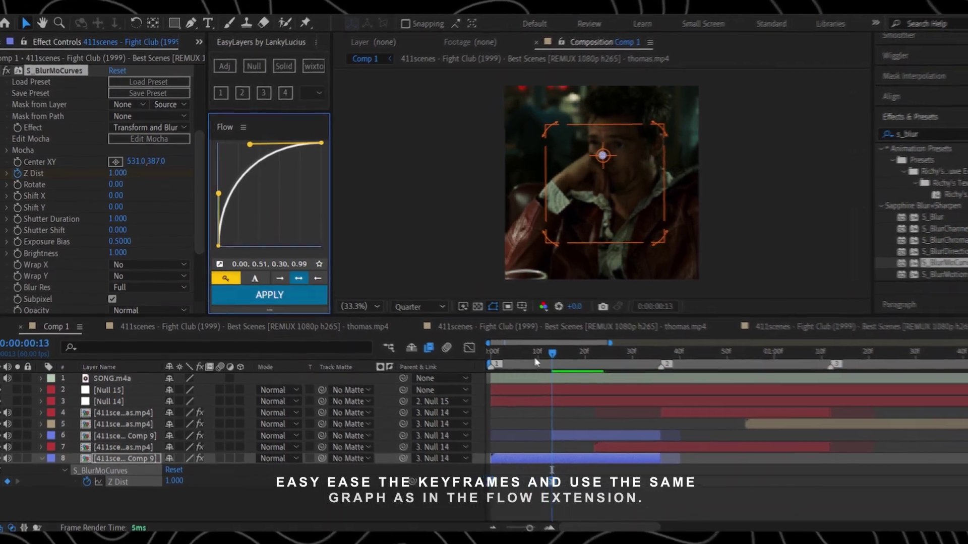
drag(536, 358, 488, 358)
key(space)
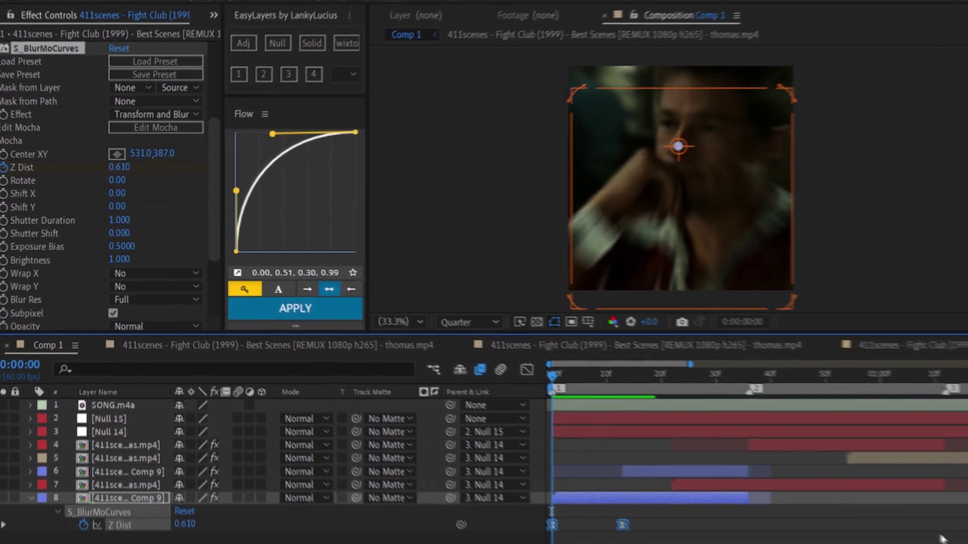
- Apply S_BlurMoCurves to the last clip and keyframe its Z Dist at 1.000 at 0:00:01:12
mouse_move(791, 350)
mouse_down()
mouse_move(875, 347)
mouse_move(801, 350)
mouse_move(805, 358)
mouse_up()
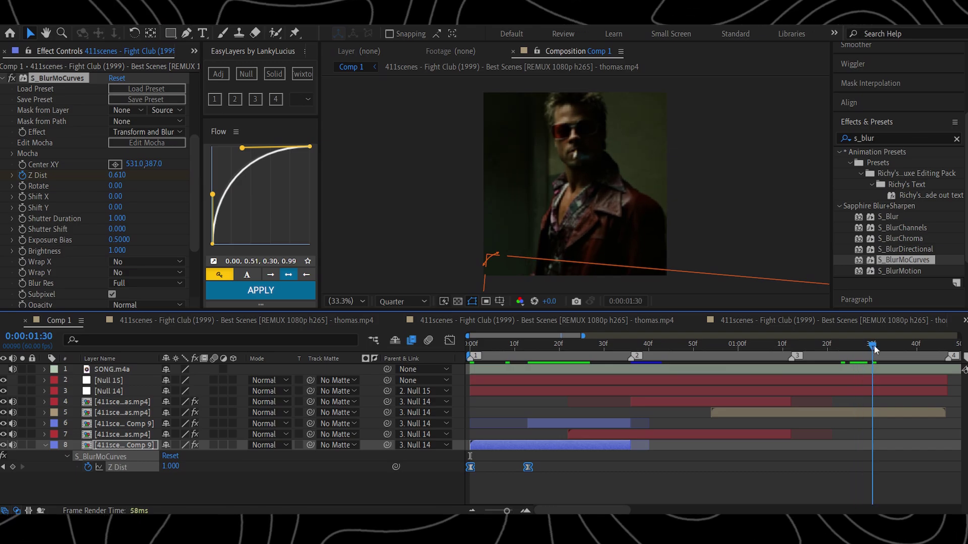
click(826, 412)
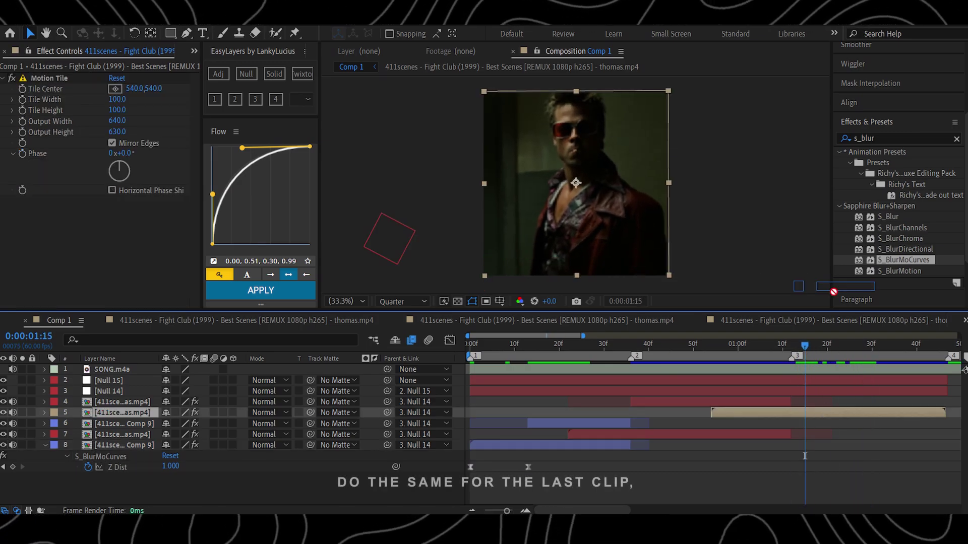
drag(834, 291, 812, 412)
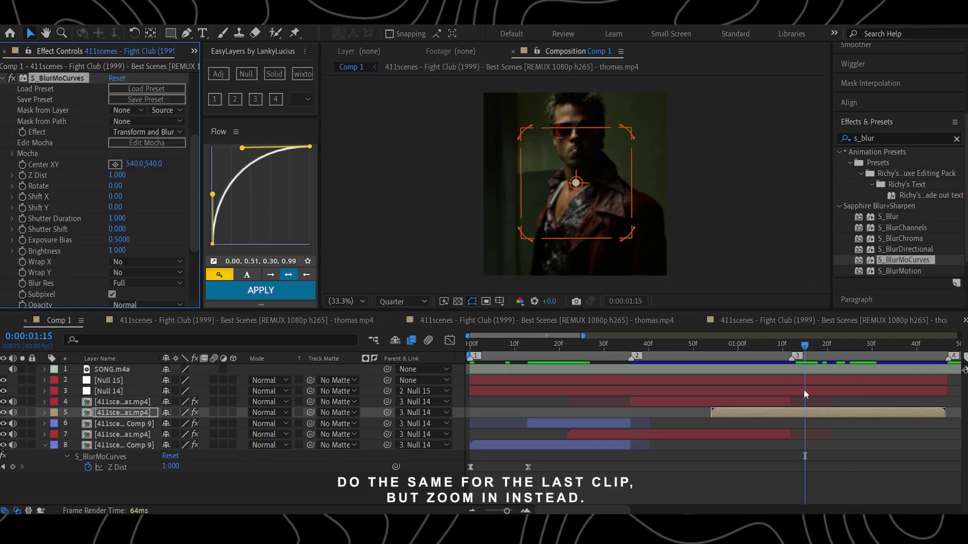
key(Page_Up)
key(Page_Up)
key(Page_Up)
click(22, 175)
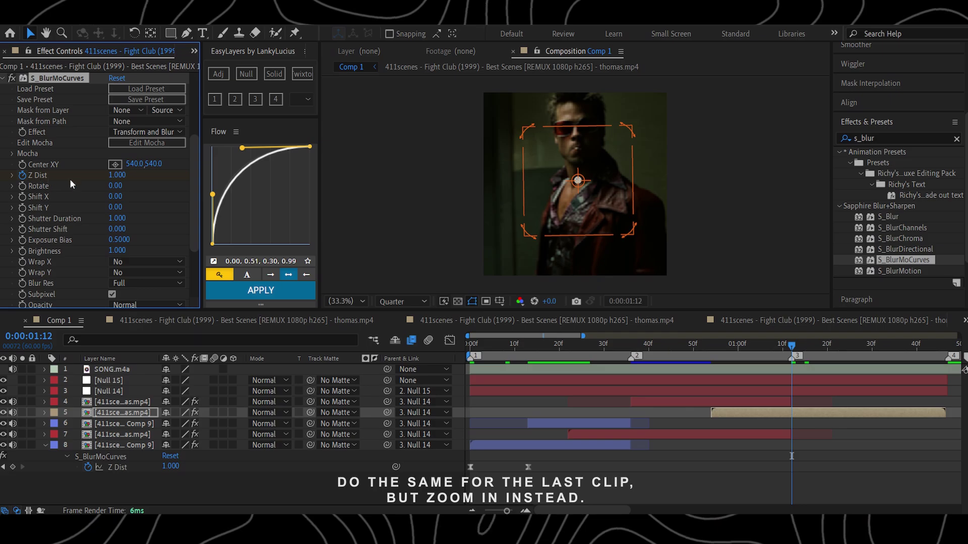
- Centre the last clip's blur on the face at 548.9, 258.5 and add a lower Z Dist keyframe at the clip's end for a zoom-in
click(940, 353)
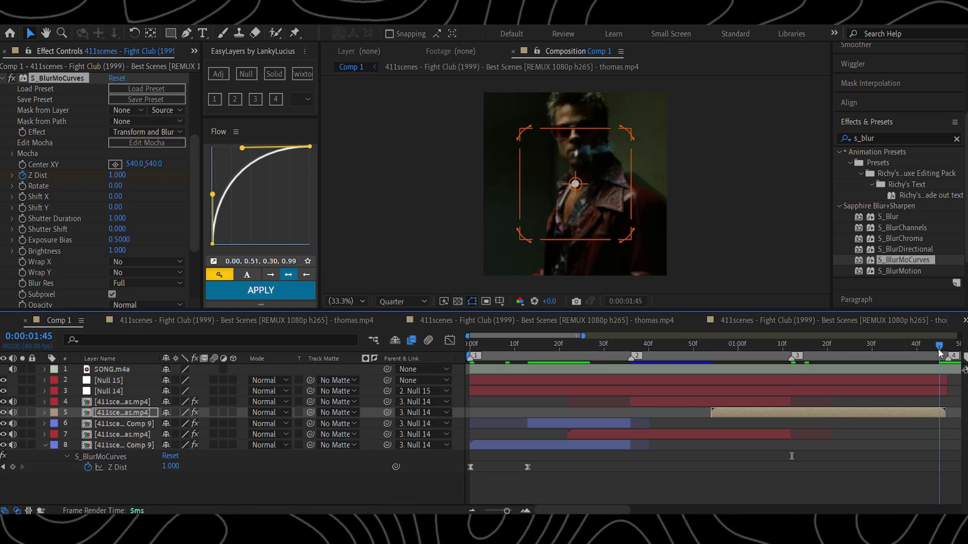
drag(575, 185, 576, 144)
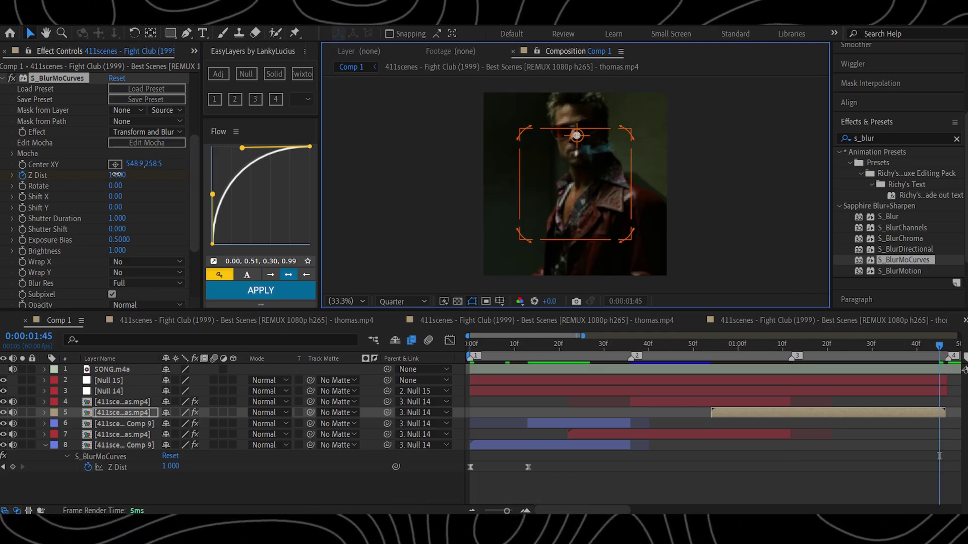
drag(117, 174, 97, 185)
key(u)
drag(939, 434, 870, 435)
drag(779, 435, 947, 433)
click(947, 350)
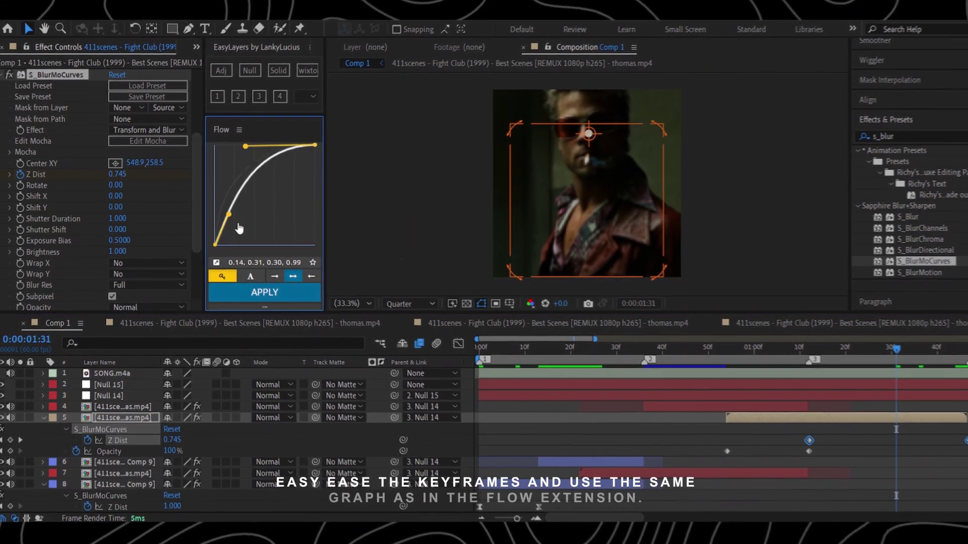
- Ease the last clip's Z Dist keyframes with the Flow curve 0.51, 0.01, 1.00, 0.50 and play back the edit
drag(239, 224, 266, 245)
drag(246, 146, 332, 196)
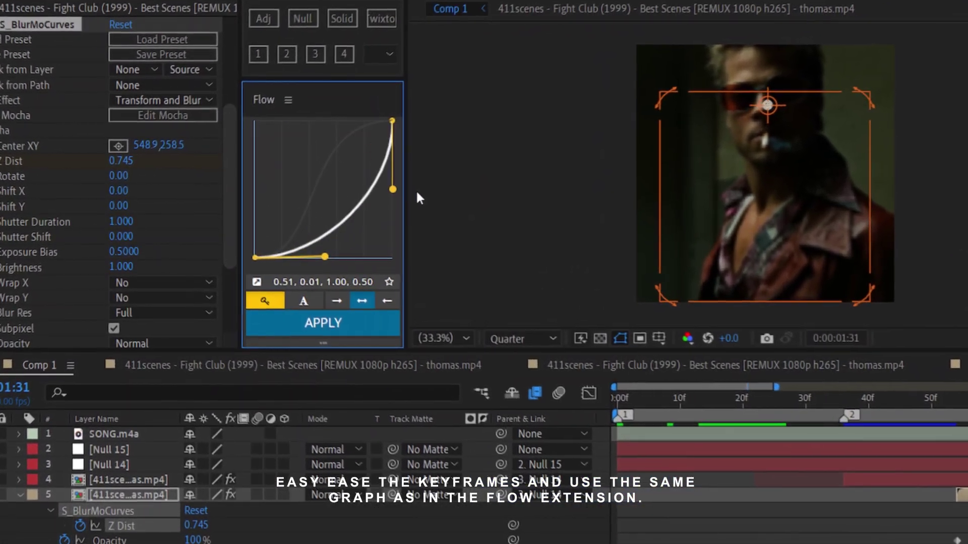
click(370, 319)
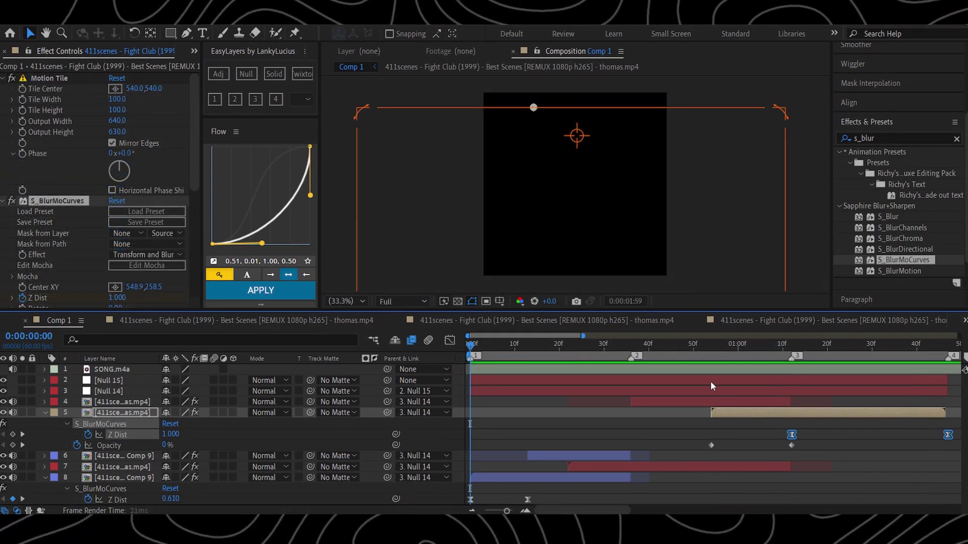
key(space)
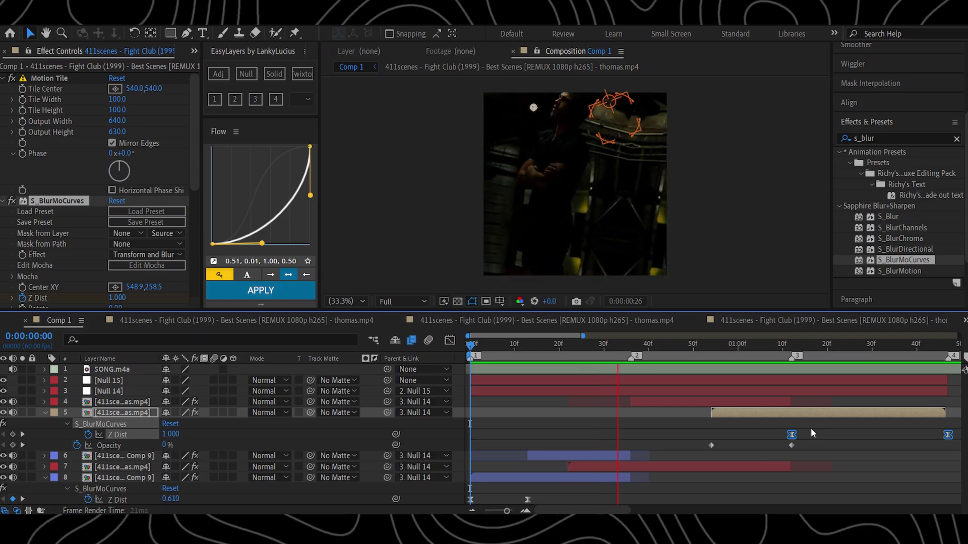
click(892, 346)
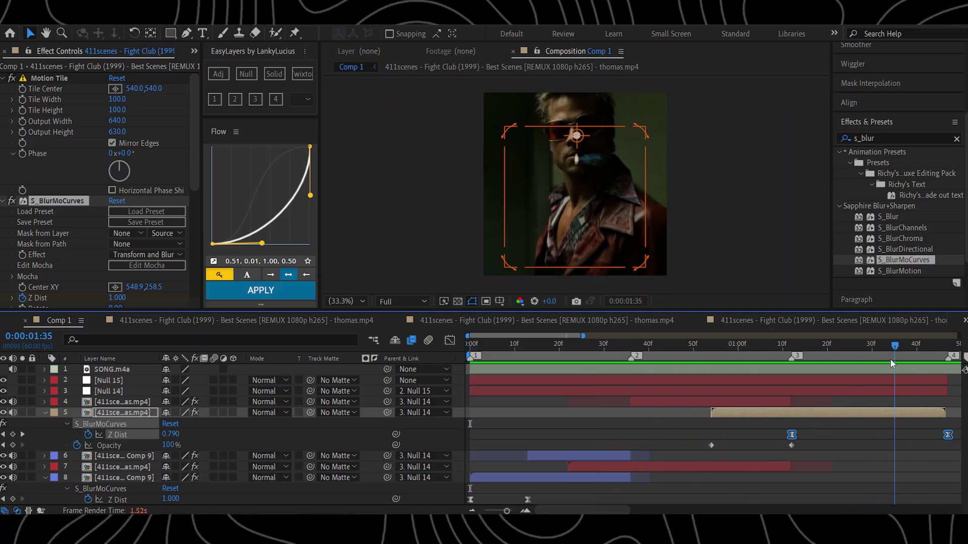
- Pre-compose both nulls and all the video clips together, leaving out the song layer
key(ctrl+a)
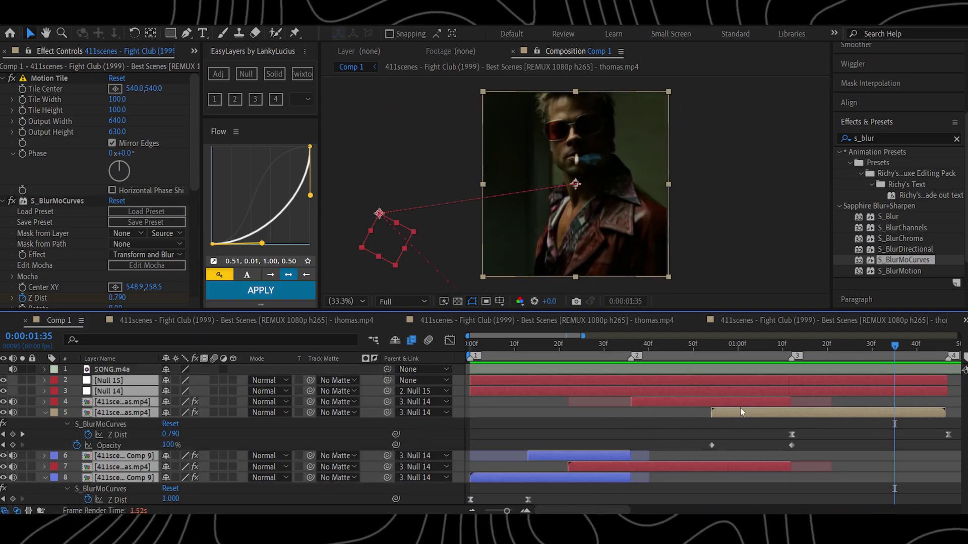
right_click(754, 413)
click(801, 334)
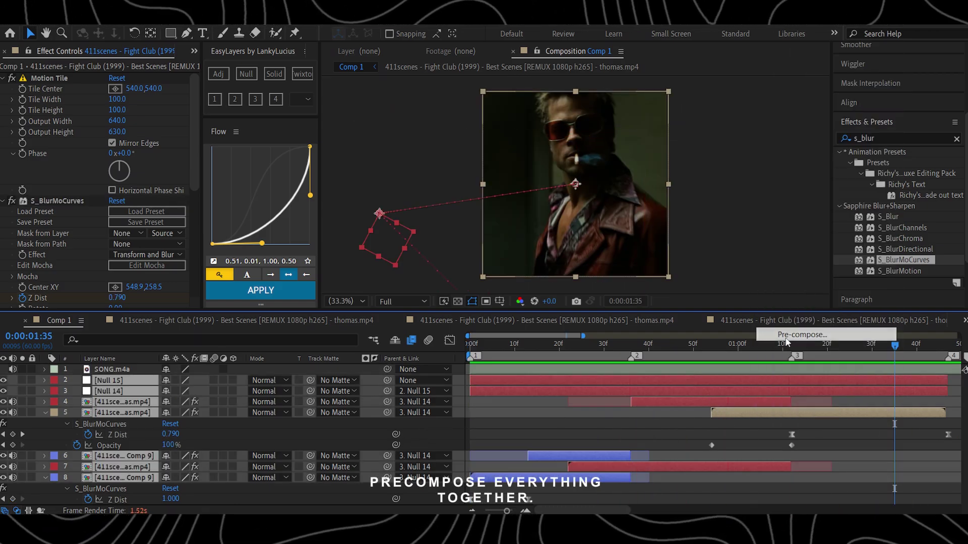
click(527, 343)
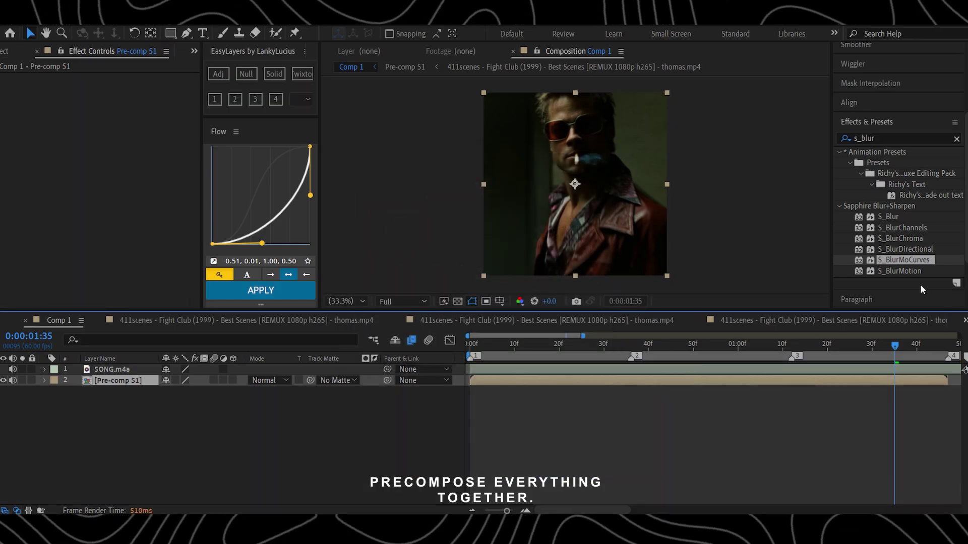
- Search the effects library for "atk pa", apply the ATK KRONOS ATK PANNING preset to the pre-comp, and collapse its S_Shake settings
click(956, 140)
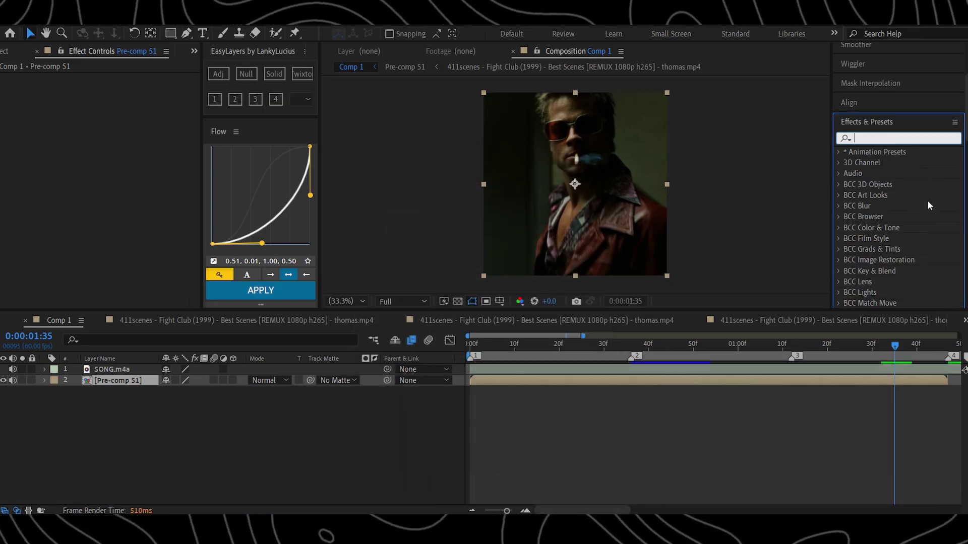
text(atk pa)
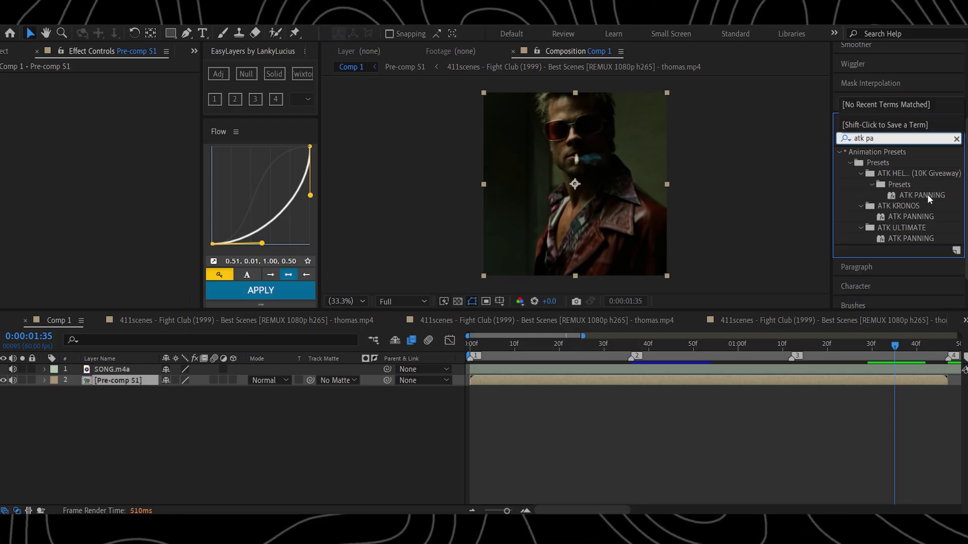
drag(927, 216, 811, 382)
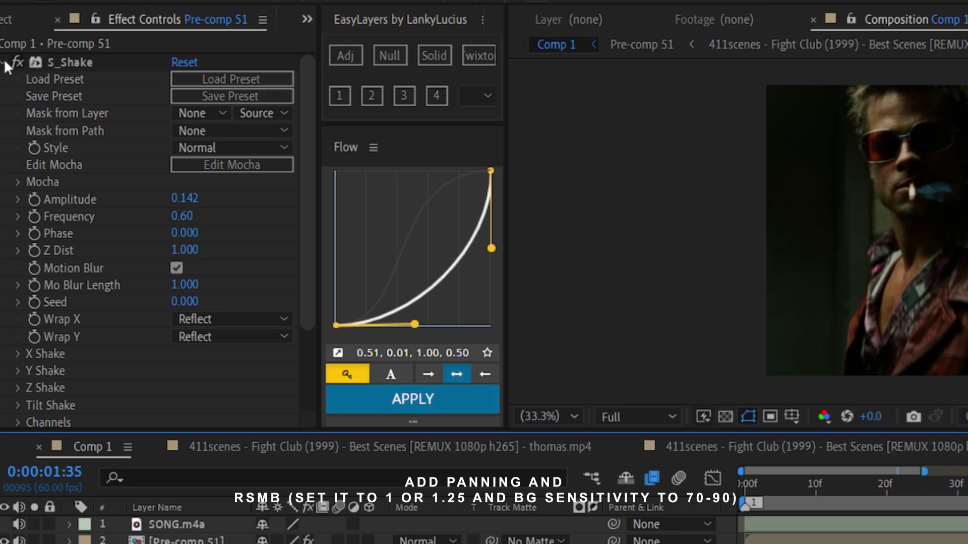
click(4, 62)
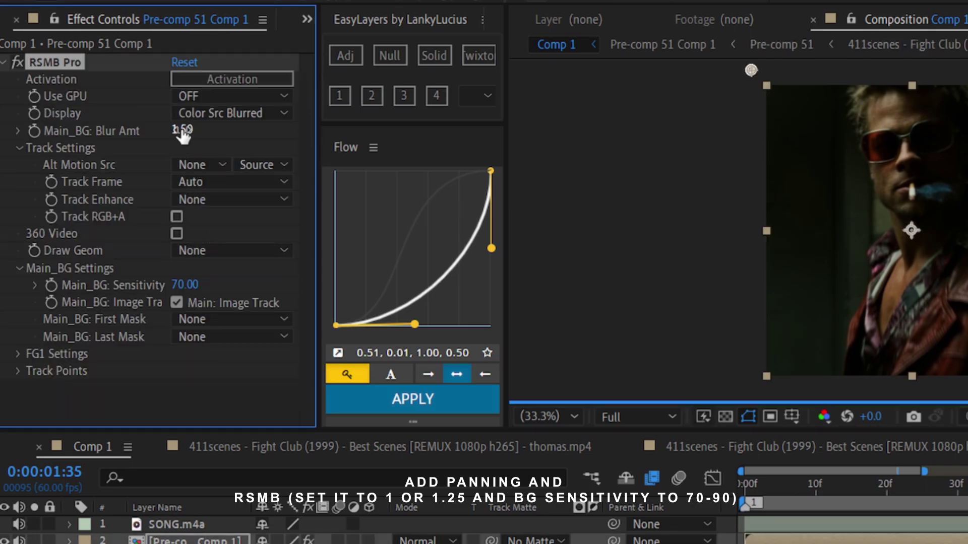
- Set the pre-comp's RSMB Pro Main_BG Blur Amt to 1.25 and preview the edit from frame 0
click(181, 131)
text(1.25)
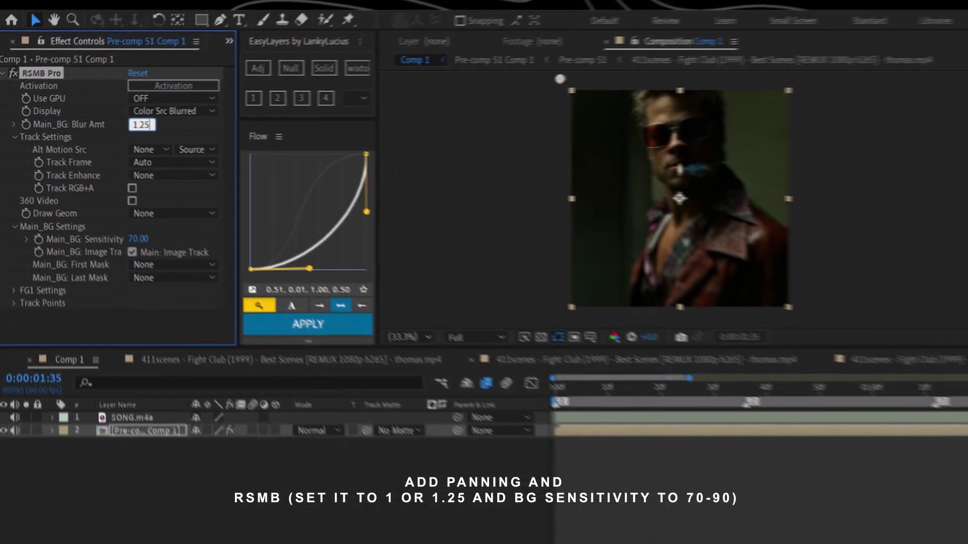
key(Return)
click(707, 438)
key(space)
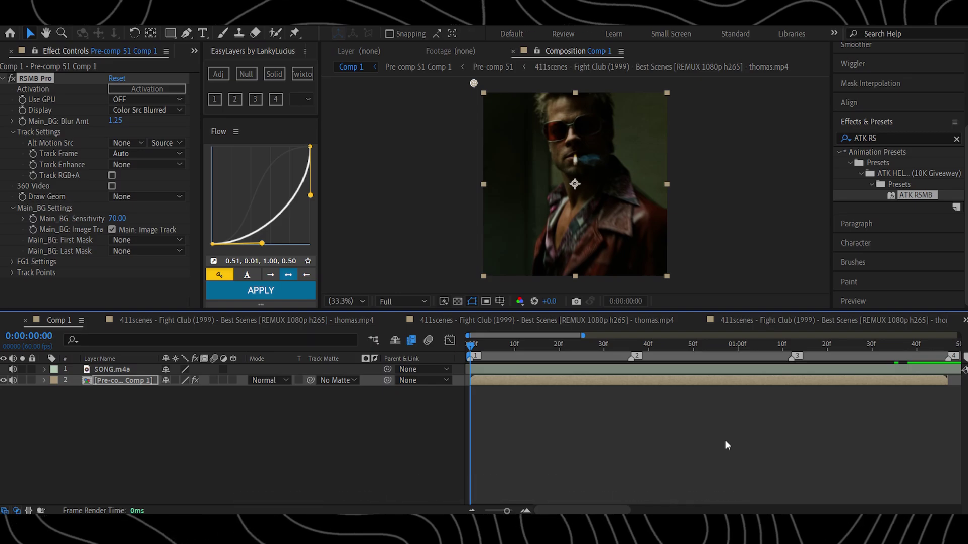